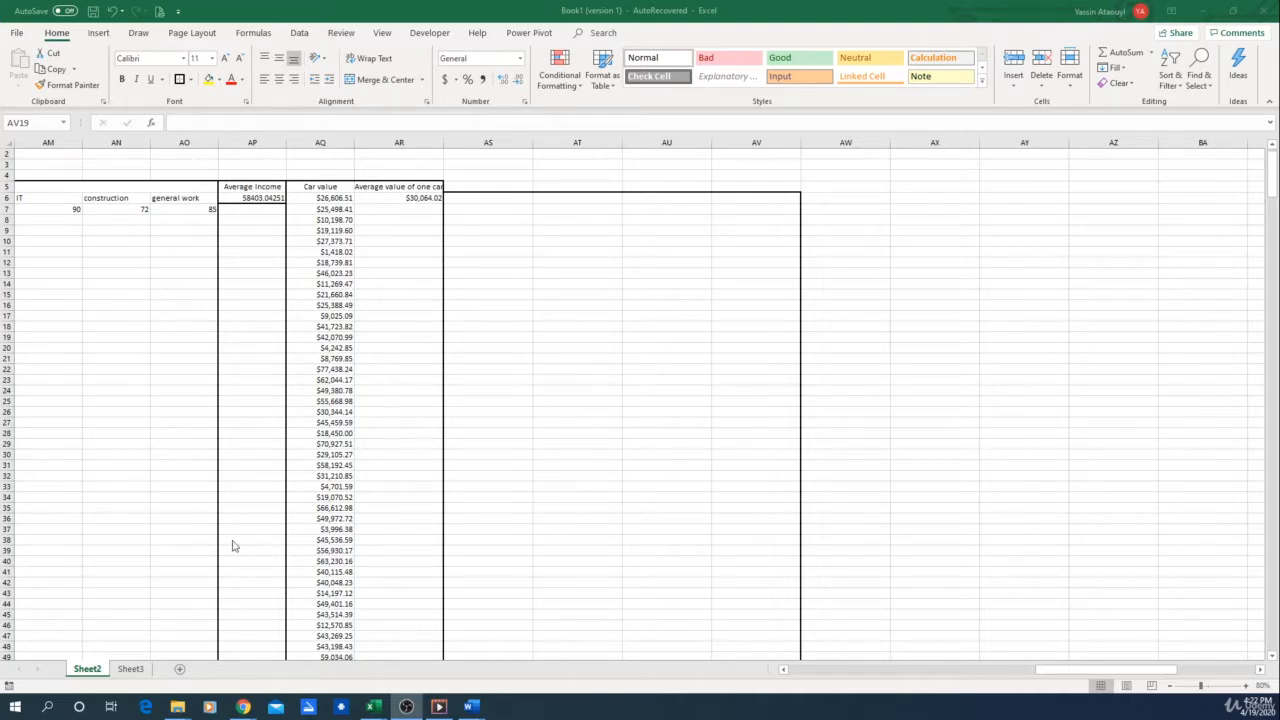
Label cell AS6 "Debt amount" and enter 20000 as the threshold in AT6
{"action": "left_click", "coordinate": [466, 200]}
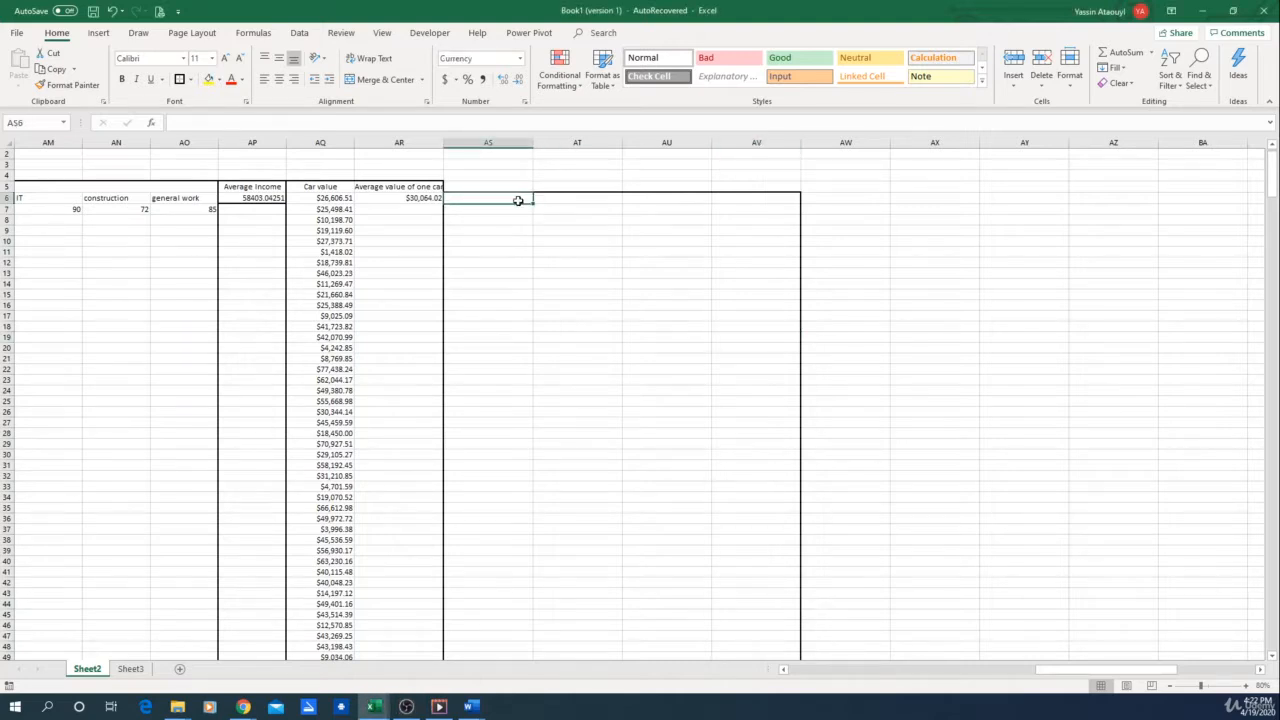
{"action": "type", "text": "D"}
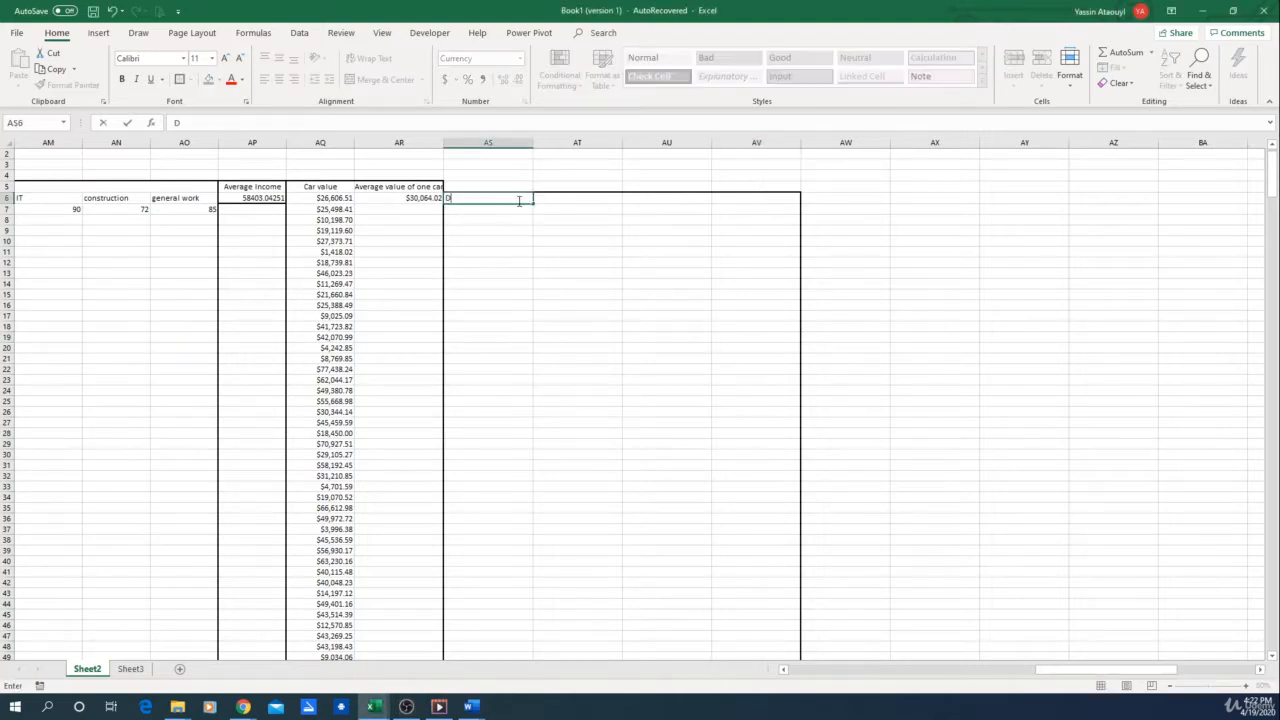
{"action": "type", "text": "ebt amount"}
{"action": "key", "text": "ctrl+Return"}
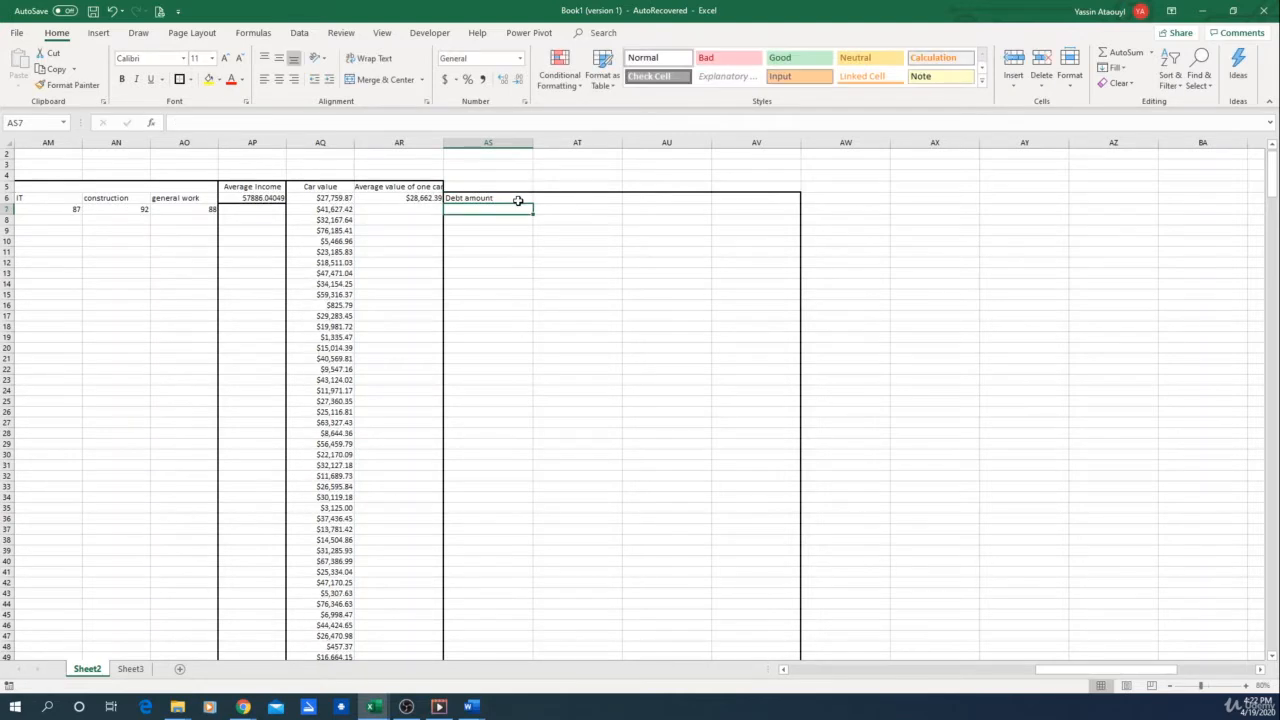
{"action": "left_click", "coordinate": [586, 197]}
{"action": "type", "text": "20000"}
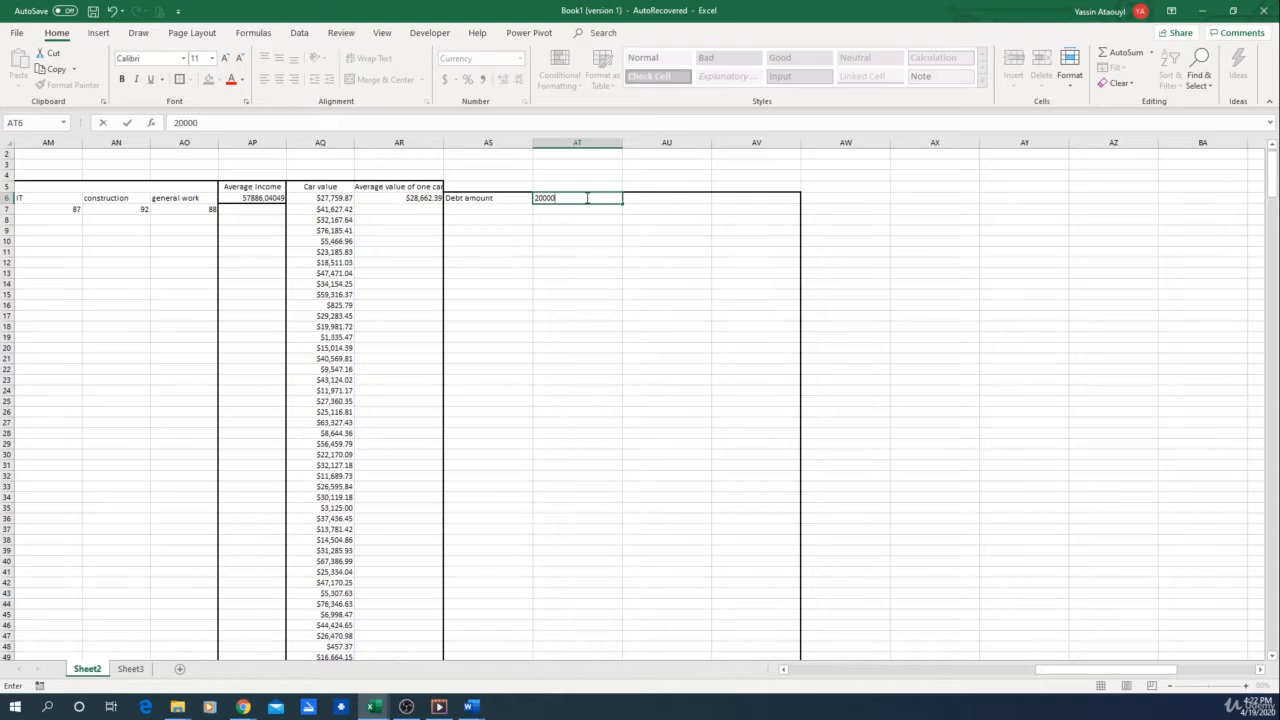
{"action": "key", "text": "Return"}
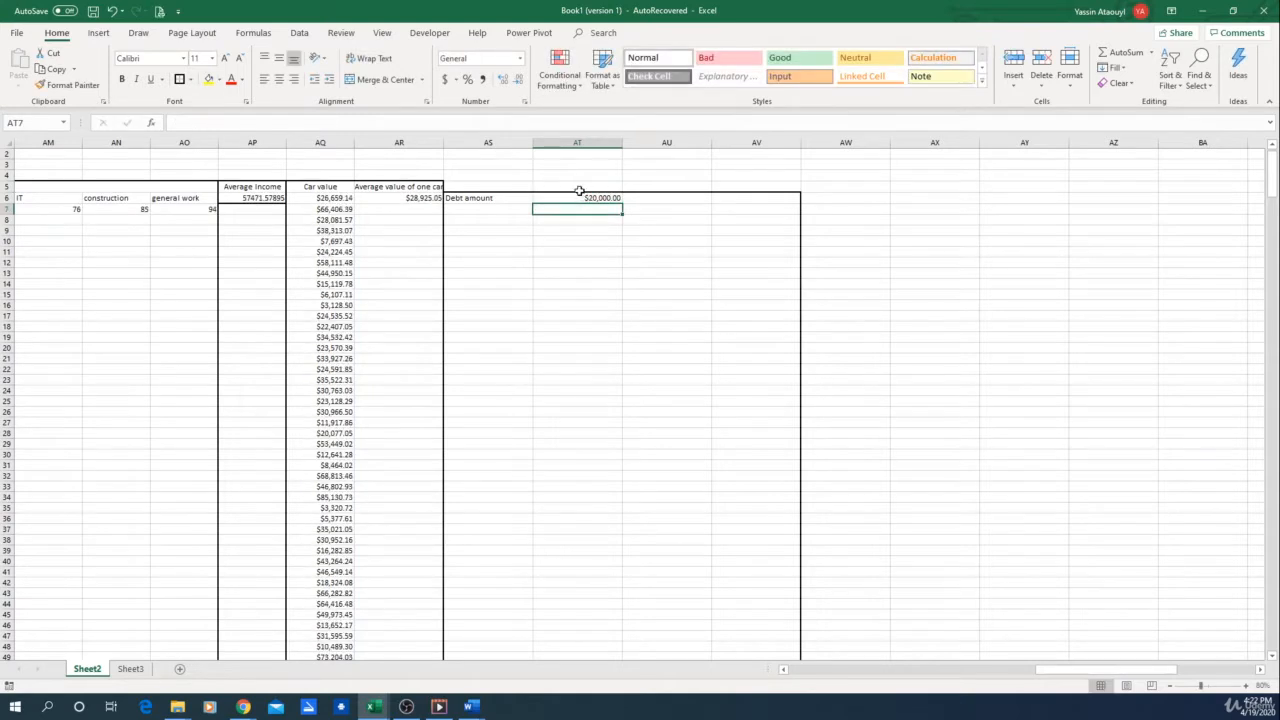
Enter an IF formula in AS7 that returns 1 when the table row's Value of debts exceeds AT6, otherwise 0
{"action": "left_click", "coordinate": [488, 212]}
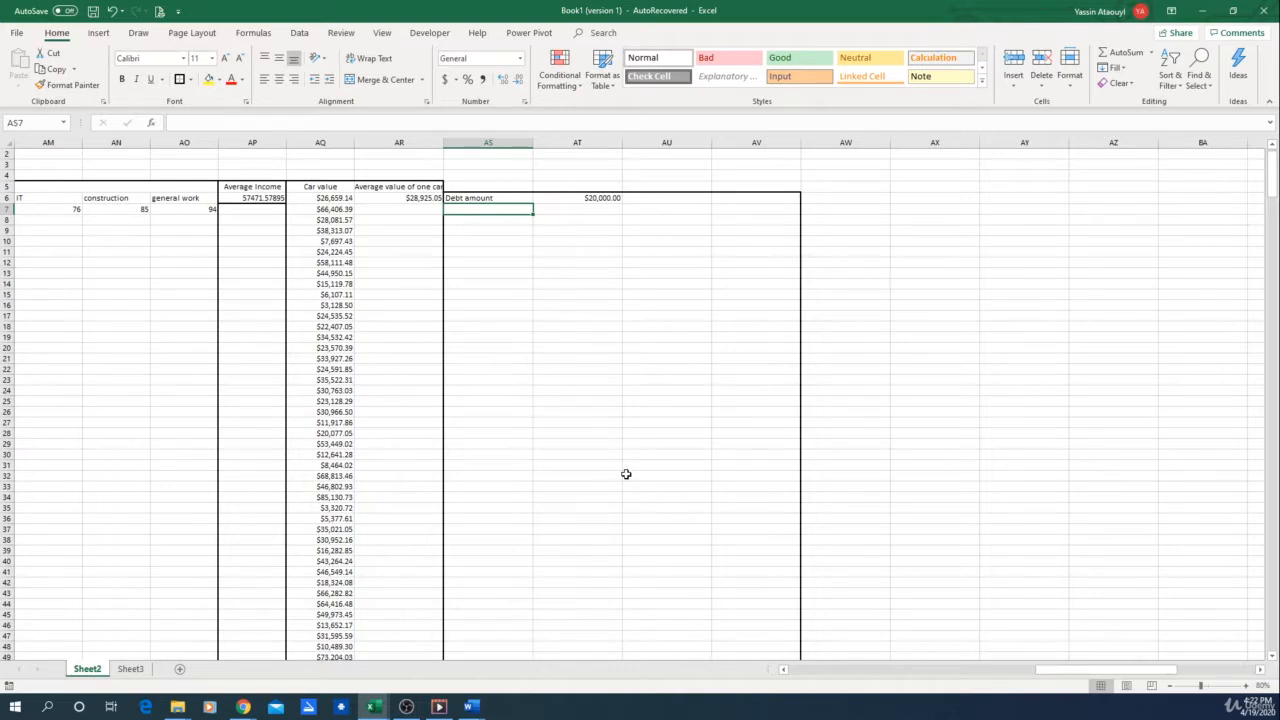
{"action": "left_click_drag", "start_coordinate": [1076, 666], "coordinate": [876, 681]}
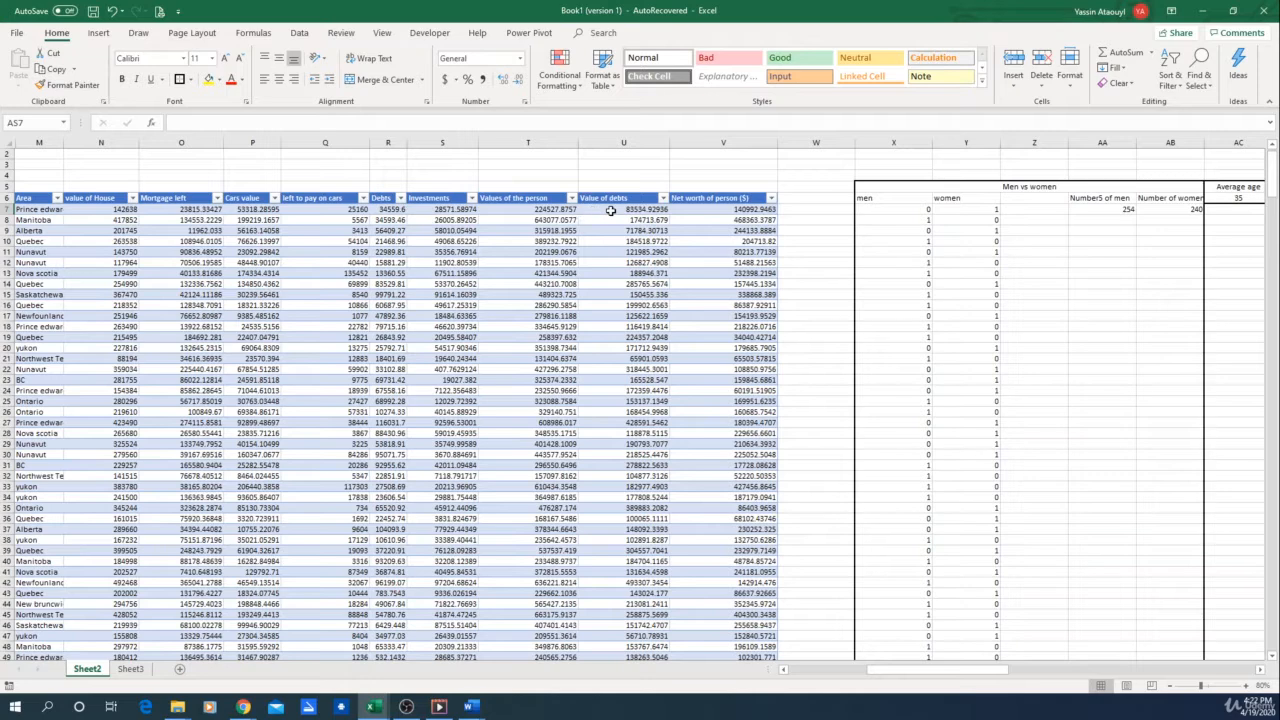
{"action": "left_click", "coordinate": [610, 210]}
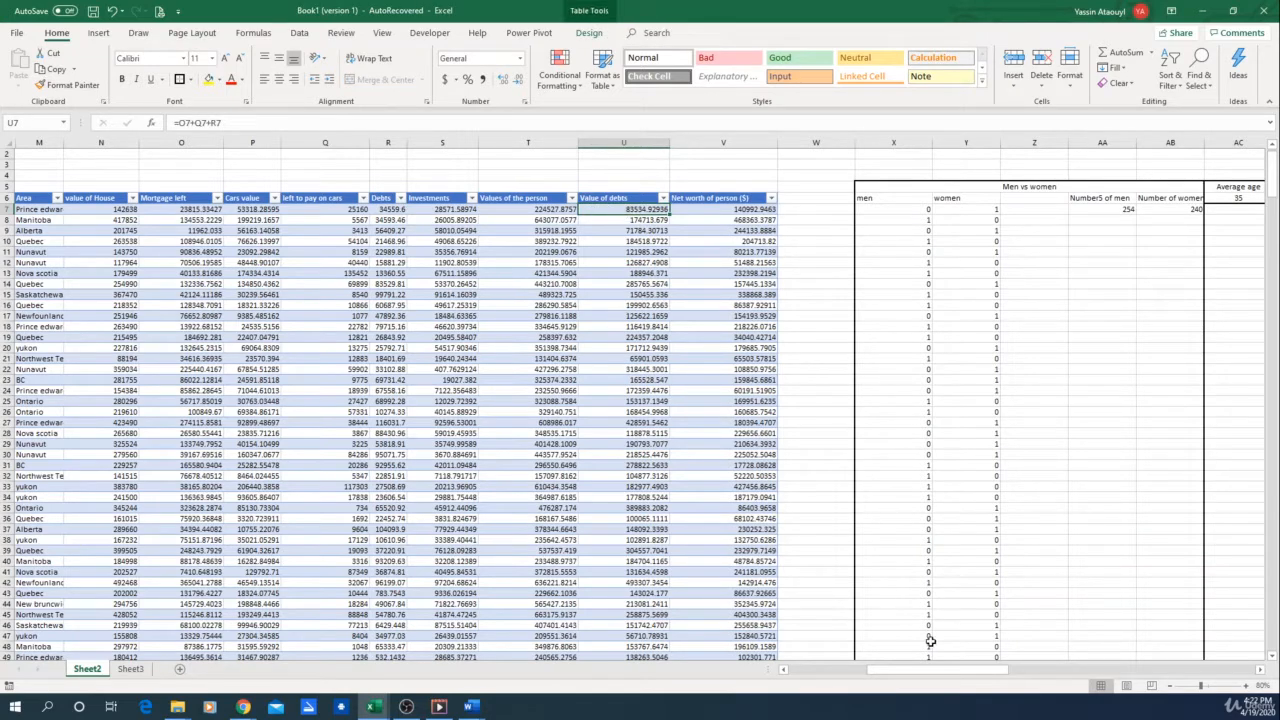
{"action": "left_click_drag", "start_coordinate": [922, 676], "coordinate": [1052, 676]}
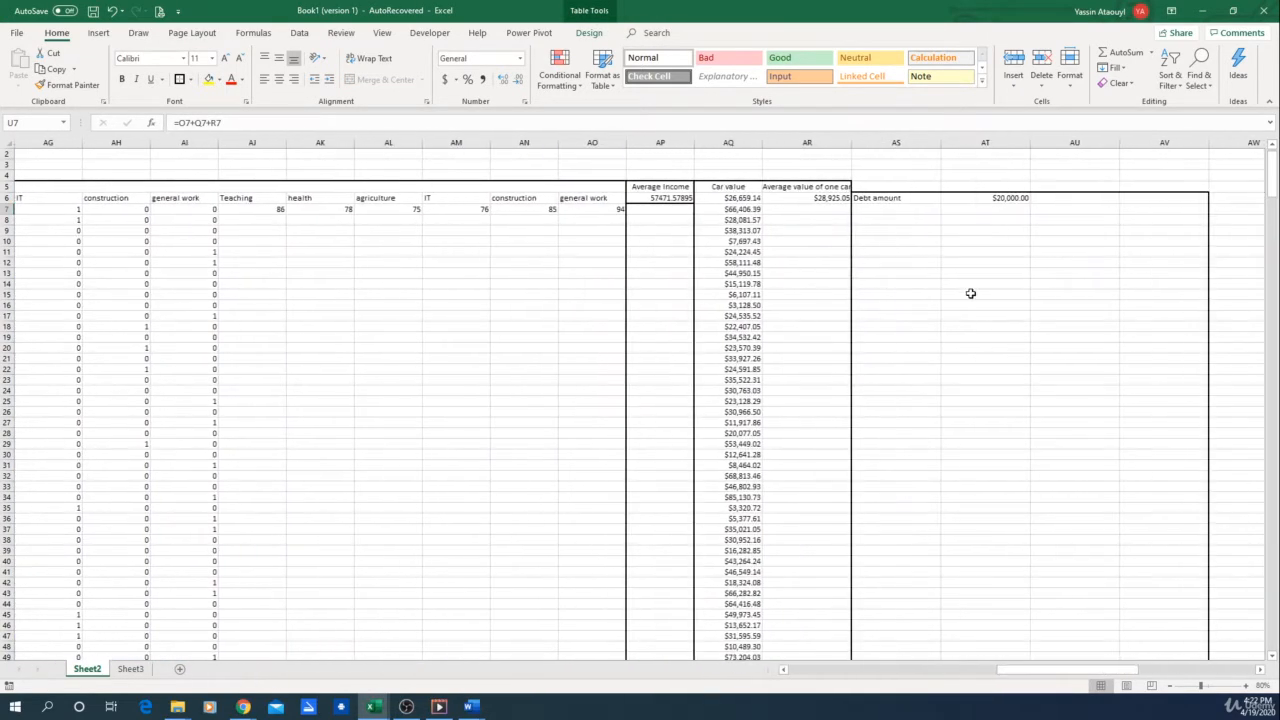
{"action": "left_click", "coordinate": [885, 208]}
{"action": "type", "text": "=if"}
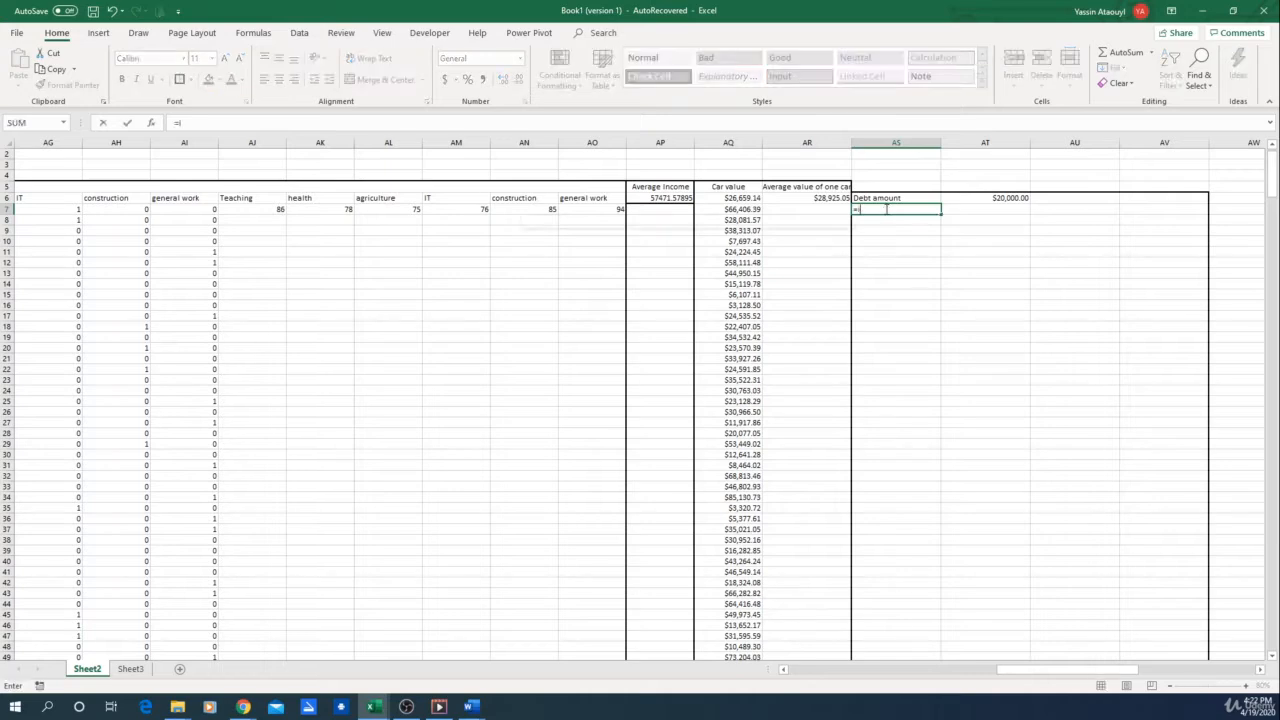
{"action": "type", "text": "("}
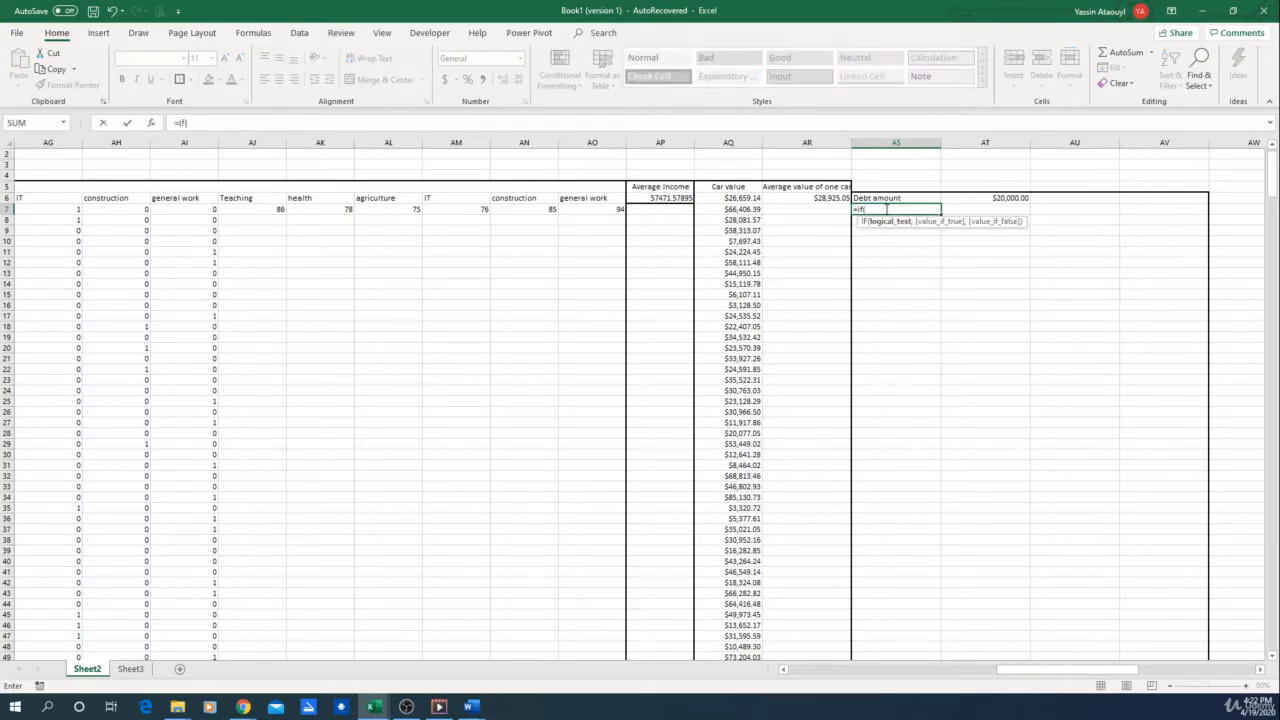
{"action": "left_click_drag", "start_coordinate": [1049, 677], "coordinate": [925, 677]}
{"action": "left_click", "coordinate": [591, 209]}
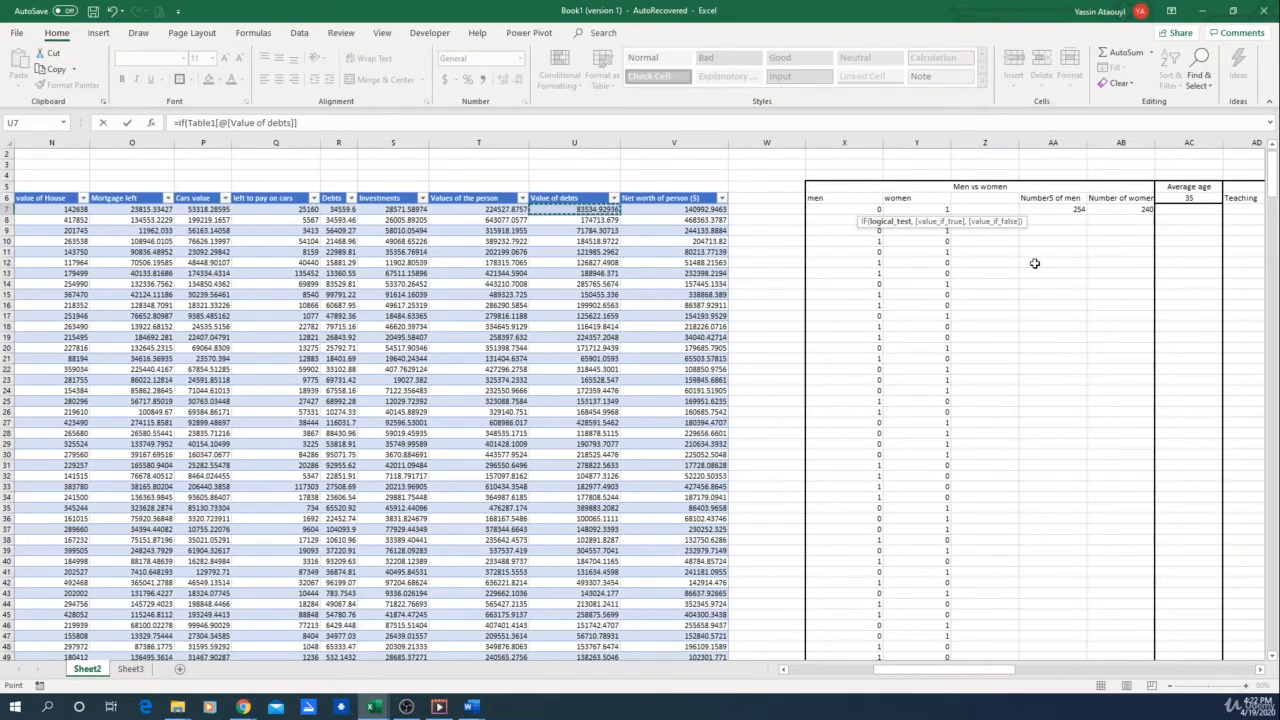
{"action": "type", "text": ">"}
{"action": "left_click_drag", "start_coordinate": [923, 674], "coordinate": [1068, 672]}
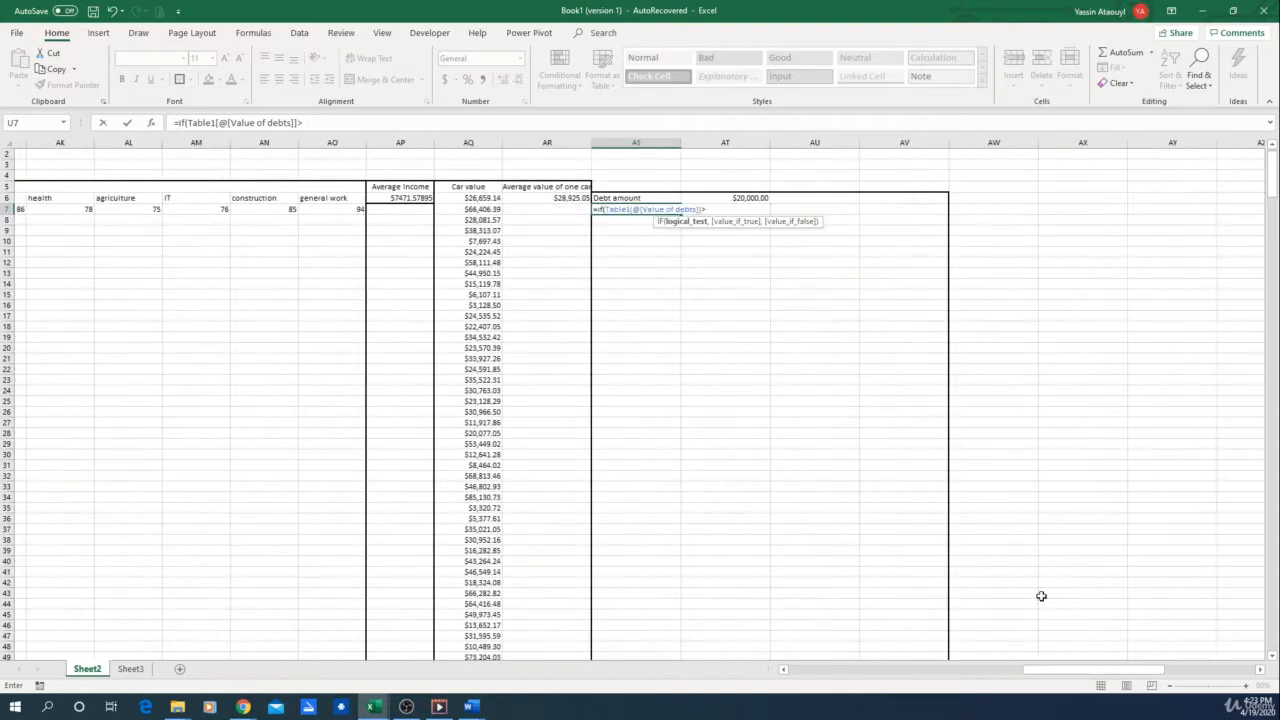
{"action": "left_click", "coordinate": [739, 199]}
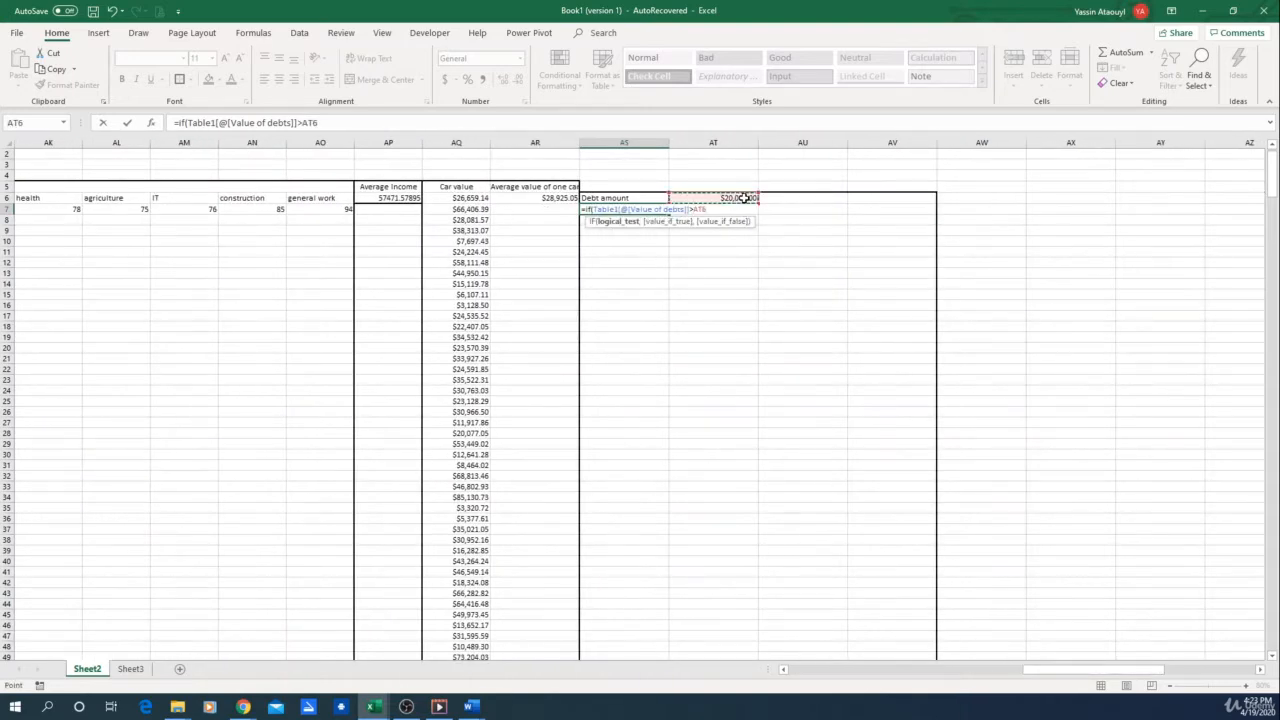
{"action": "type", "text": ","}
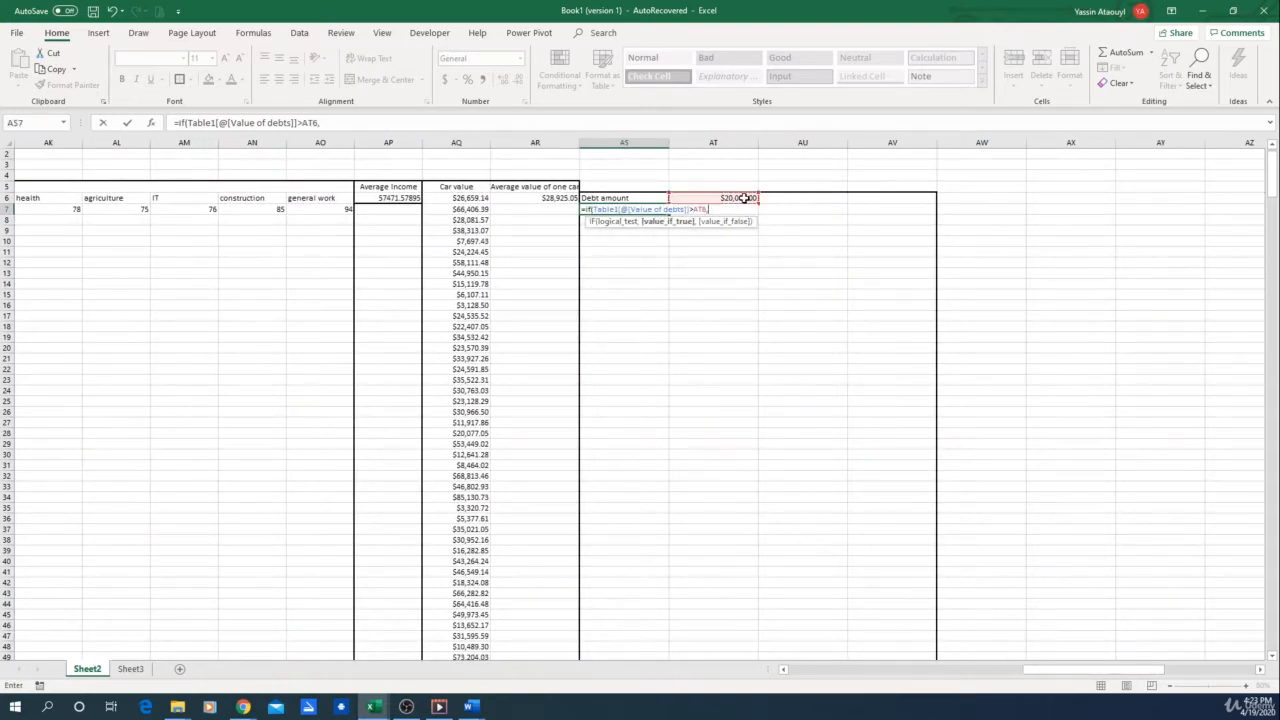
{"action": "type", "text": "1,0"}
{"action": "key", "text": "Return"}
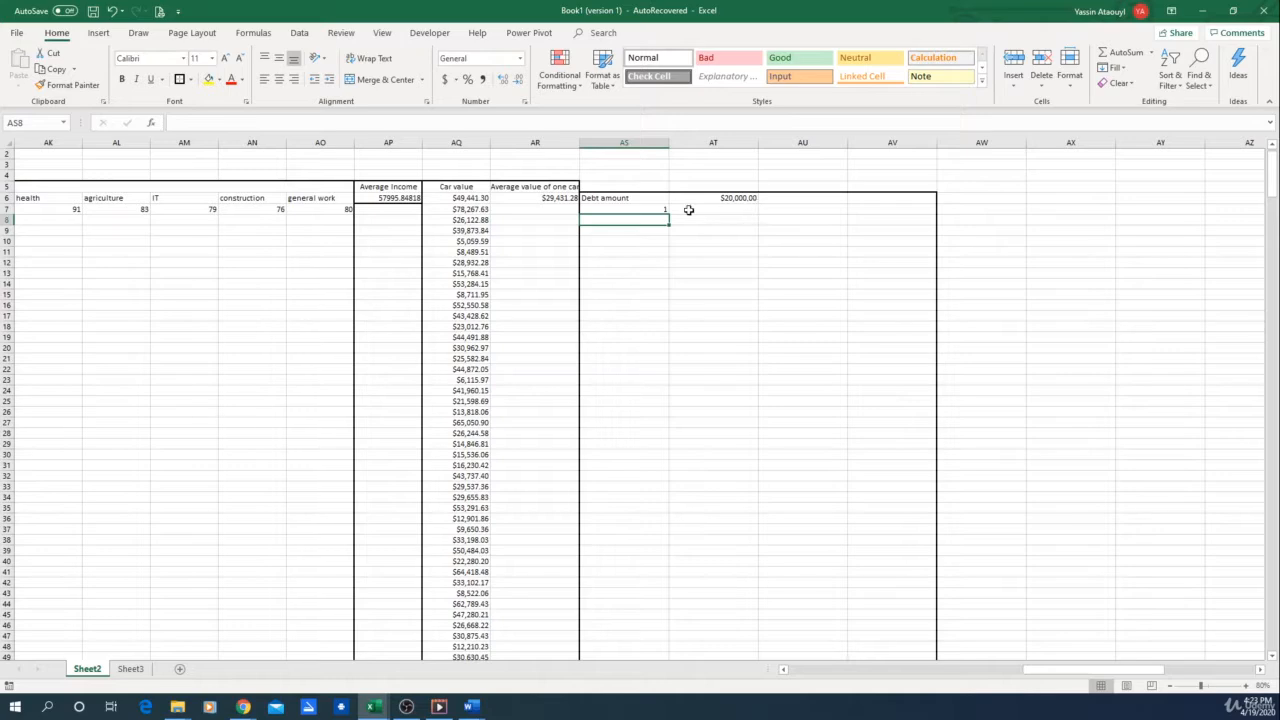
Copy the AS7 formula down column AS through row 499
{"action": "left_click", "coordinate": [657, 209]}
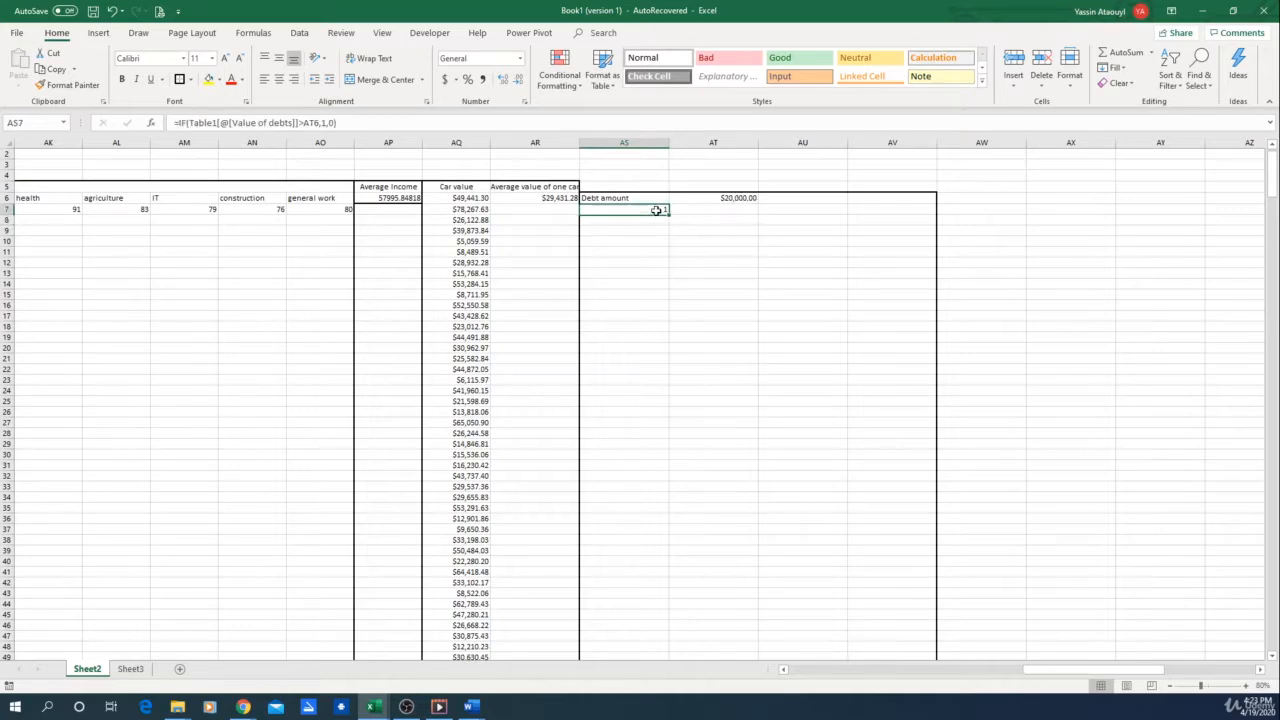
{"action": "left_click_drag", "start_coordinate": [669, 215], "coordinate": [655, 627]}
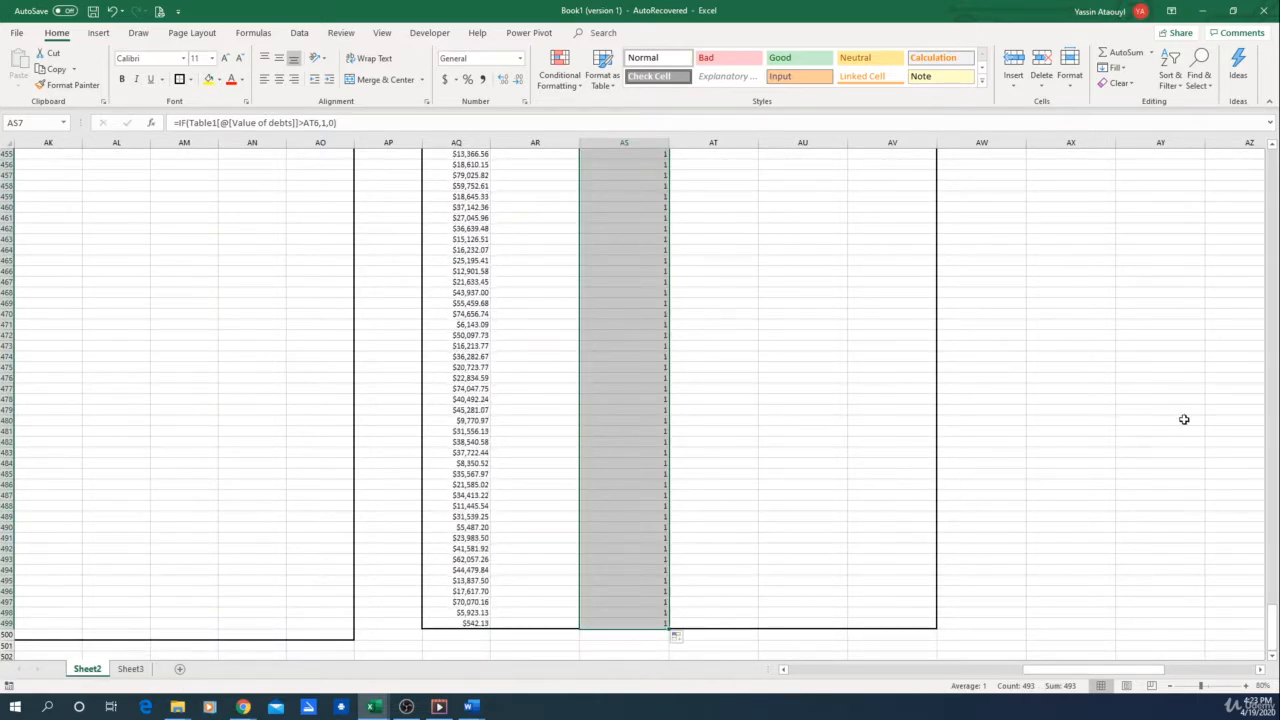
{"action": "left_click_drag", "start_coordinate": [1272, 620], "coordinate": [1277, 345]}
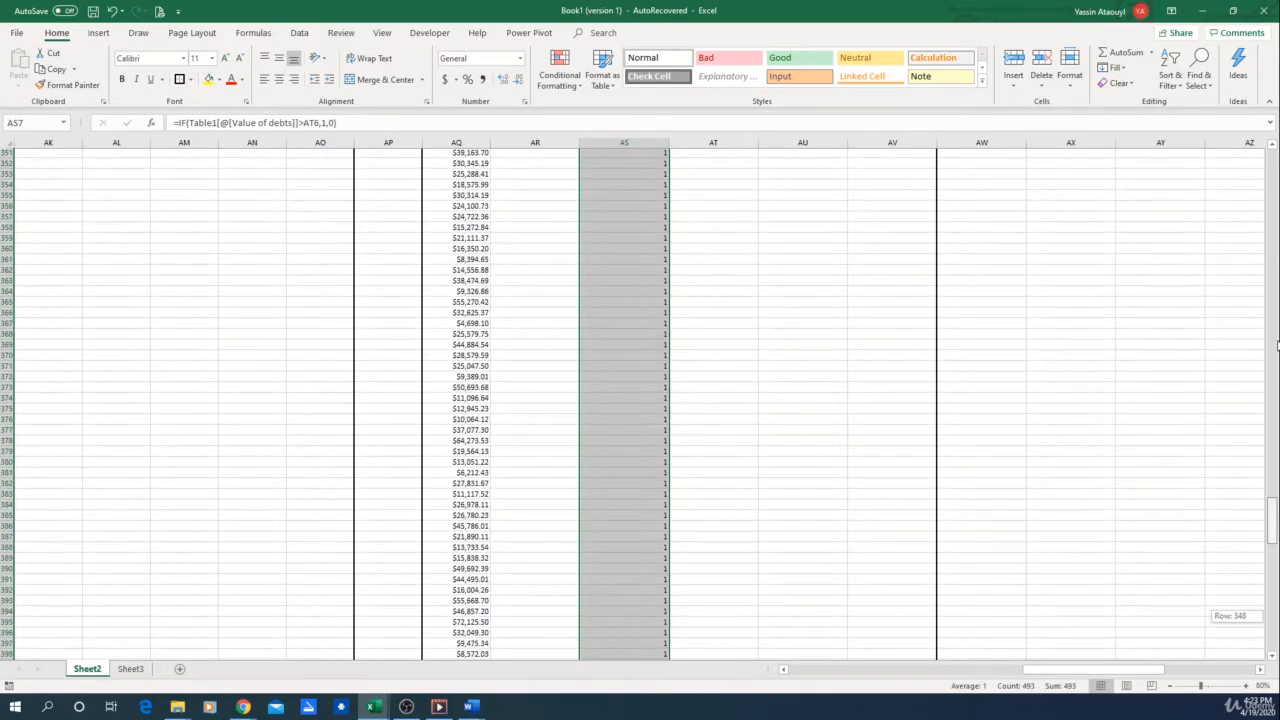
{"action": "left_click_drag", "start_coordinate": [1272, 520], "coordinate": [1272, 165]}
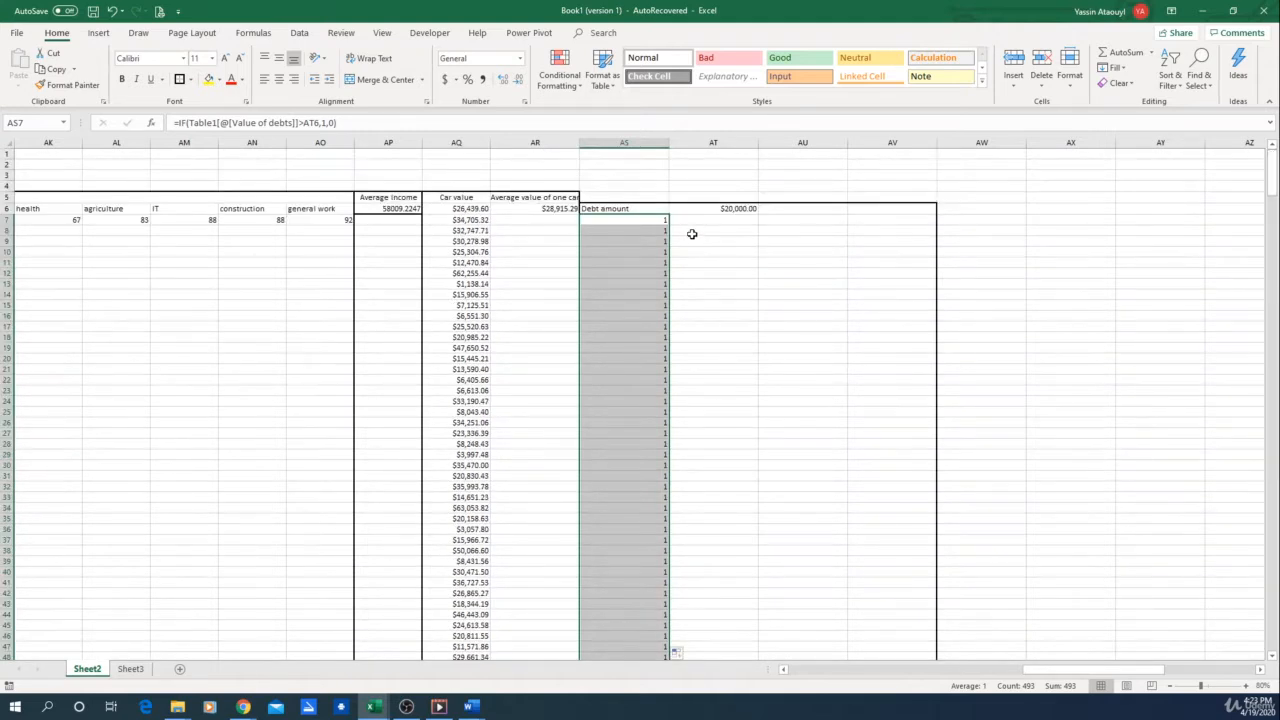
Change the debt amount threshold in AT6 to 100000
{"action": "left_click", "coordinate": [745, 209]}
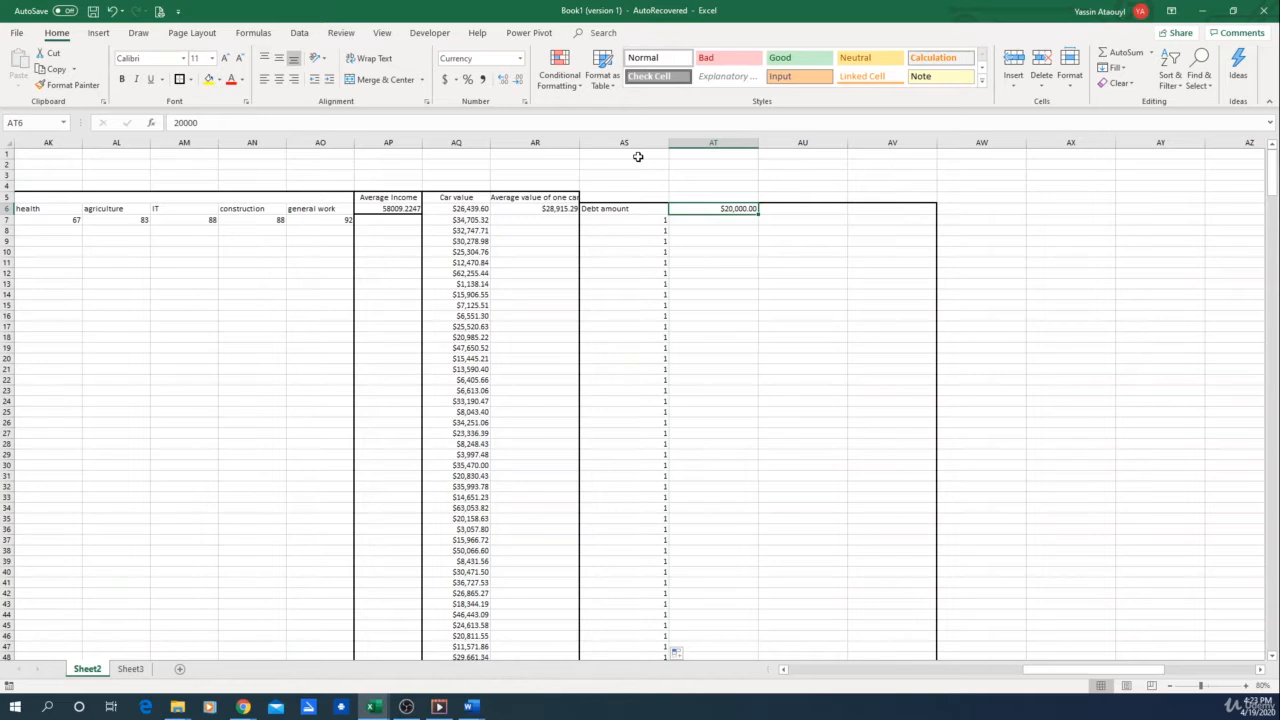
{"action": "type", "text": "10"}
{"action": "key", "text": "Return"}
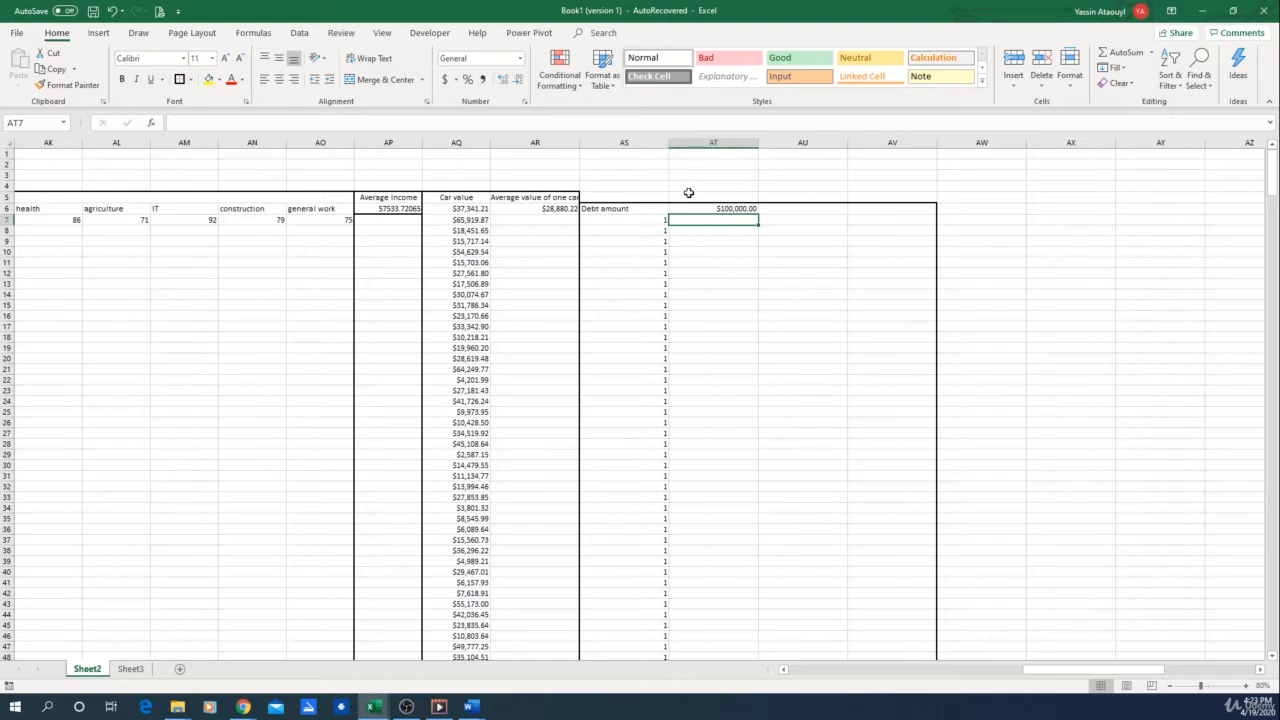
Examine which threshold cell the copied IF formulas in AS7, AS8 and AS9 each refer to
{"action": "left_click", "coordinate": [649, 231]}
{"action": "left_click", "coordinate": [653, 220]}
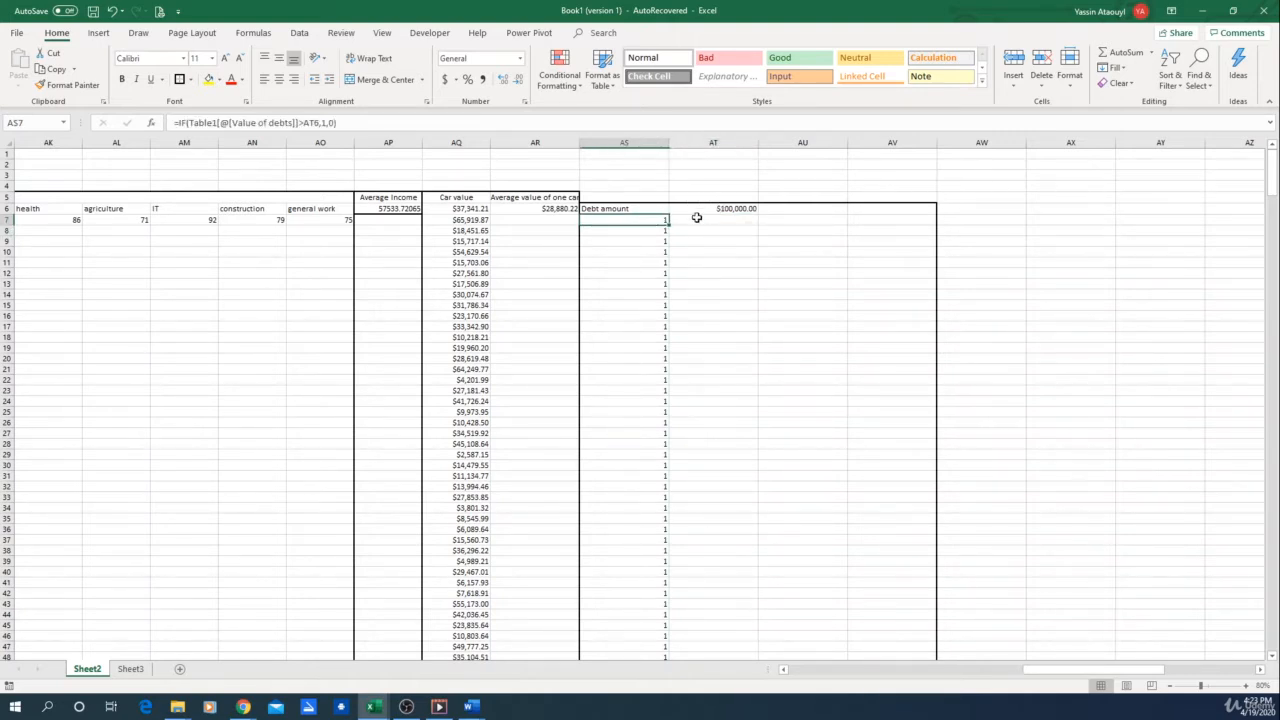
{"action": "left_click", "coordinate": [650, 239]}
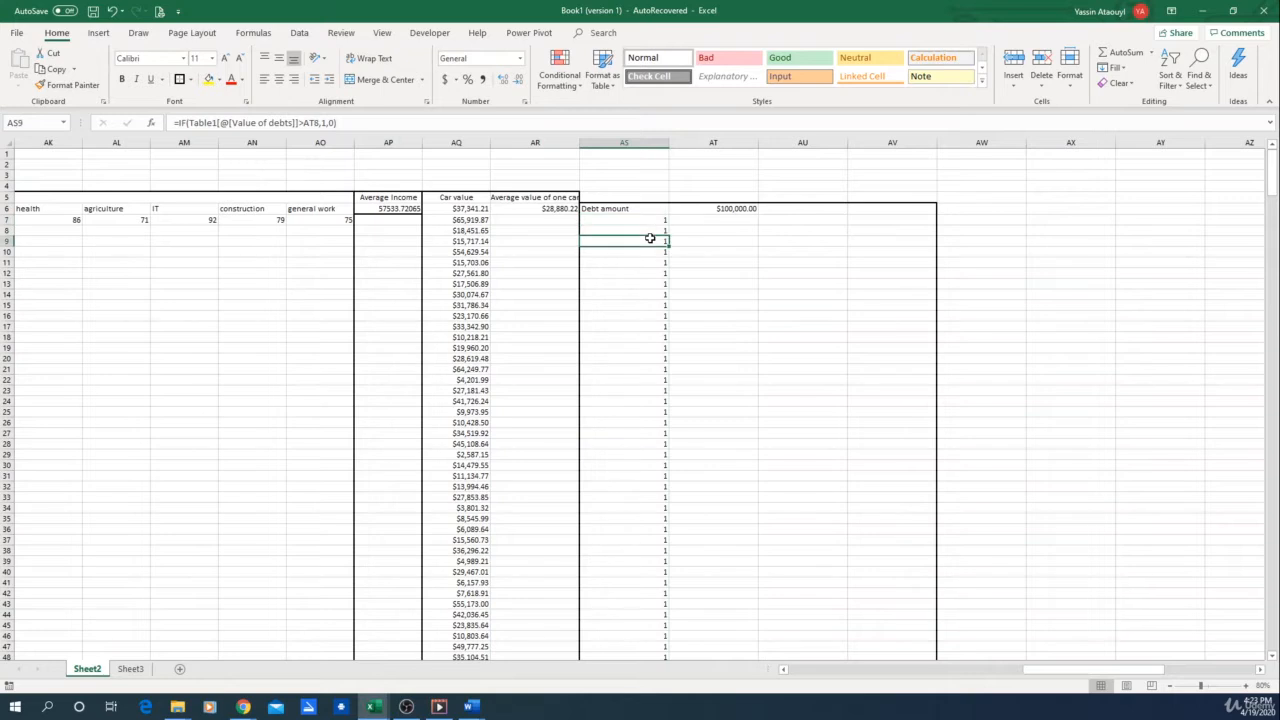
{"action": "left_click", "coordinate": [362, 121]}
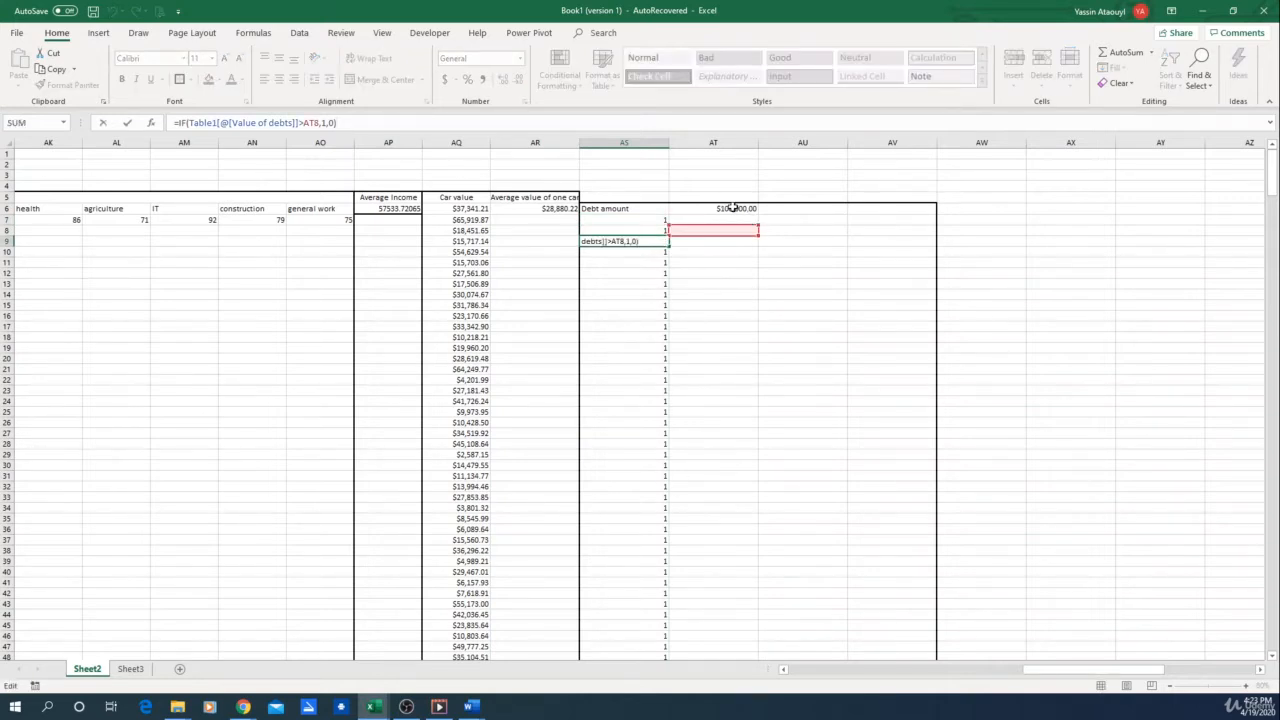
{"action": "key", "text": "Return"}
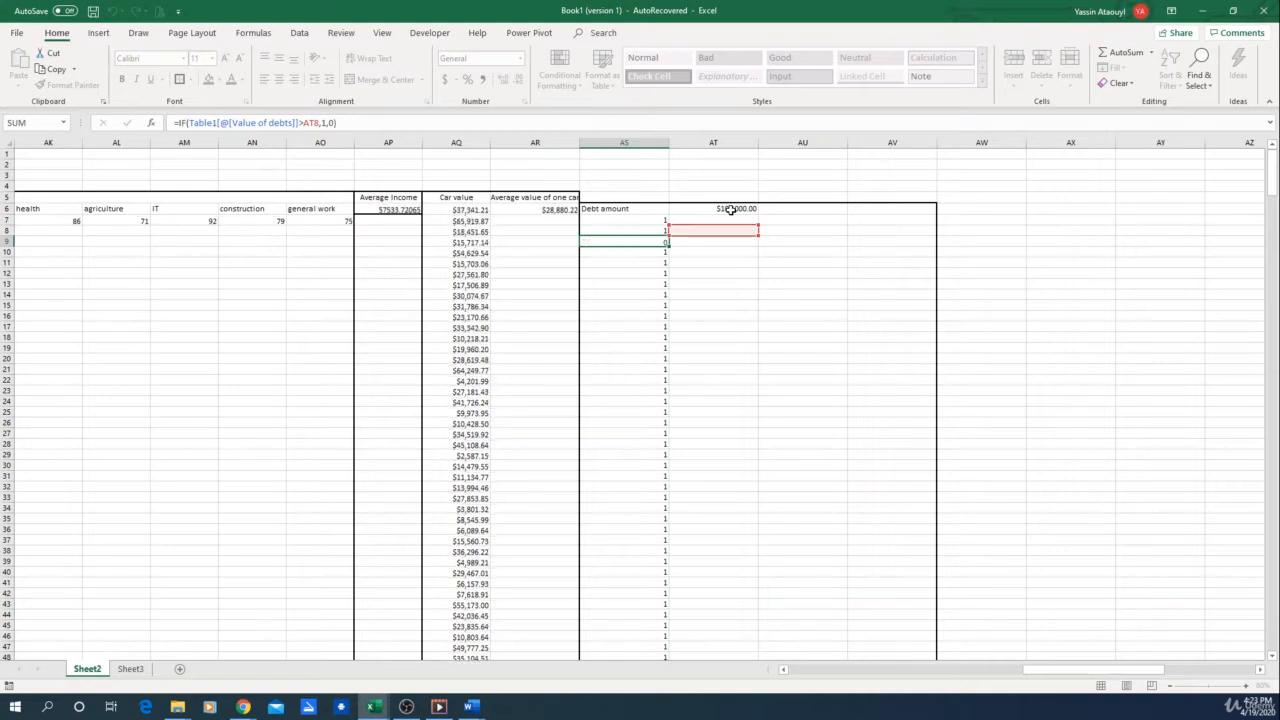
{"action": "left_click", "coordinate": [644, 219]}
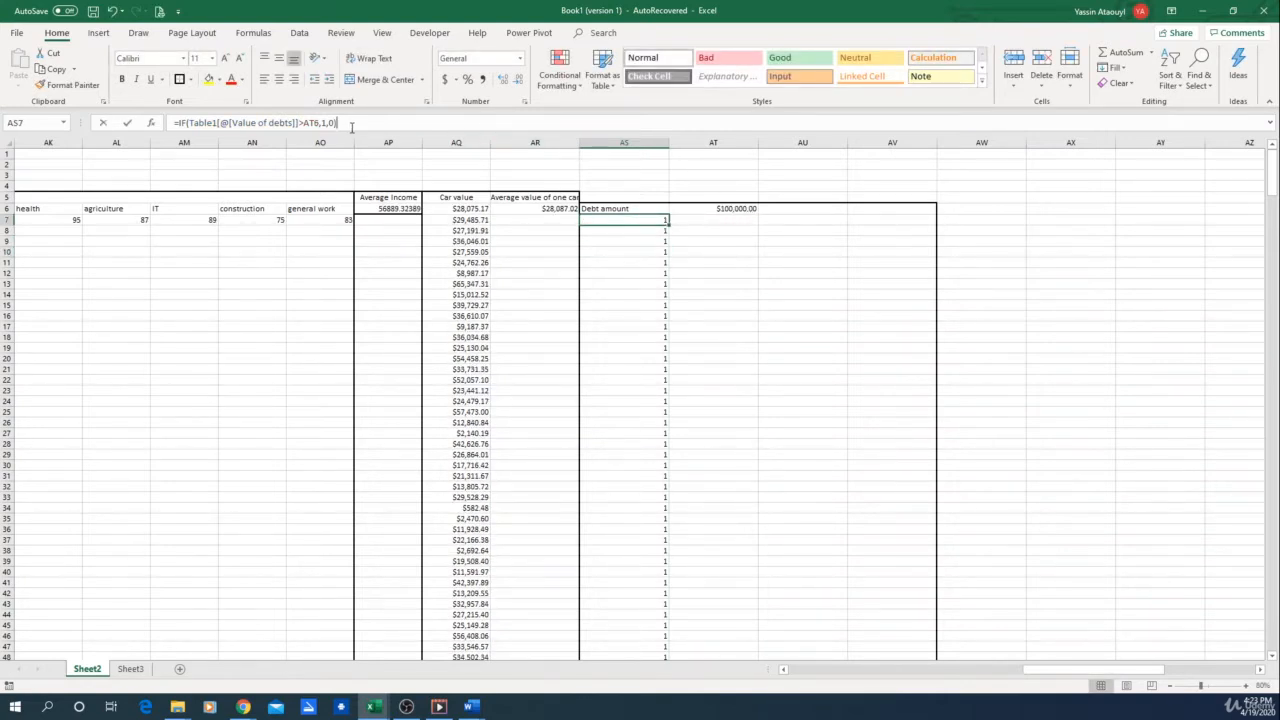
{"action": "left_click", "coordinate": [351, 124]}
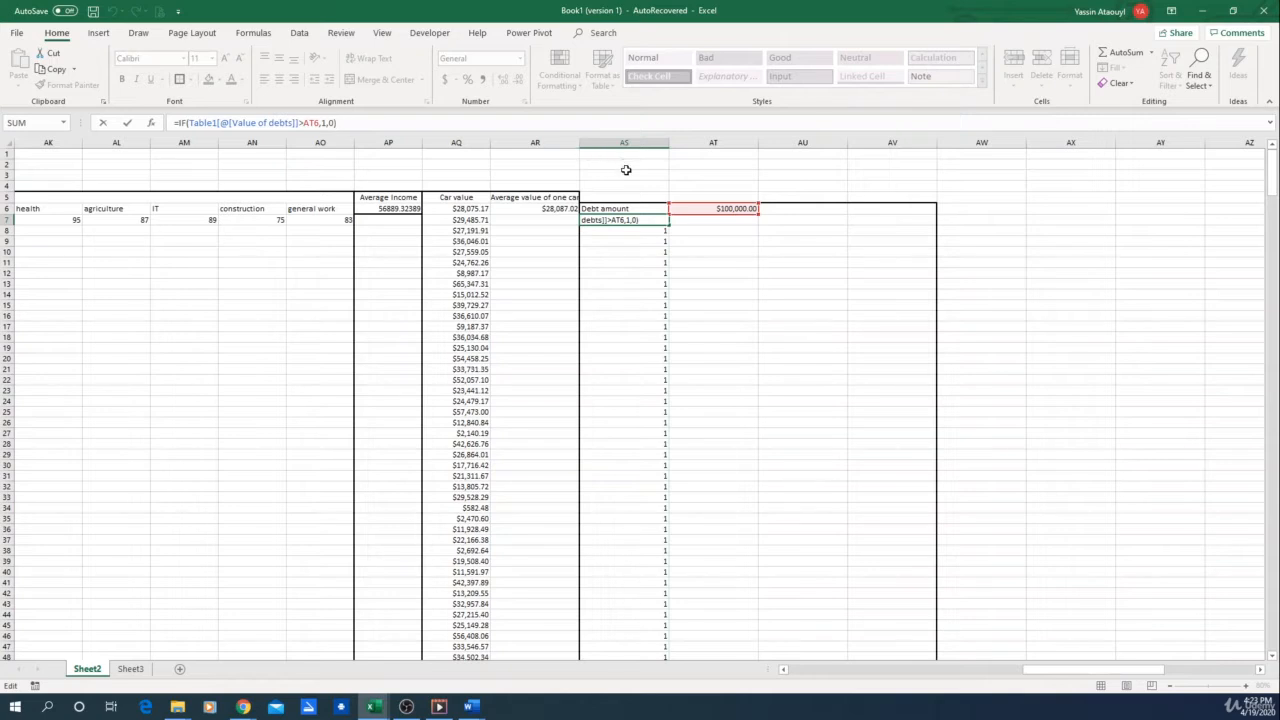
{"action": "key", "text": "Return"}
{"action": "left_click", "coordinate": [372, 126]}
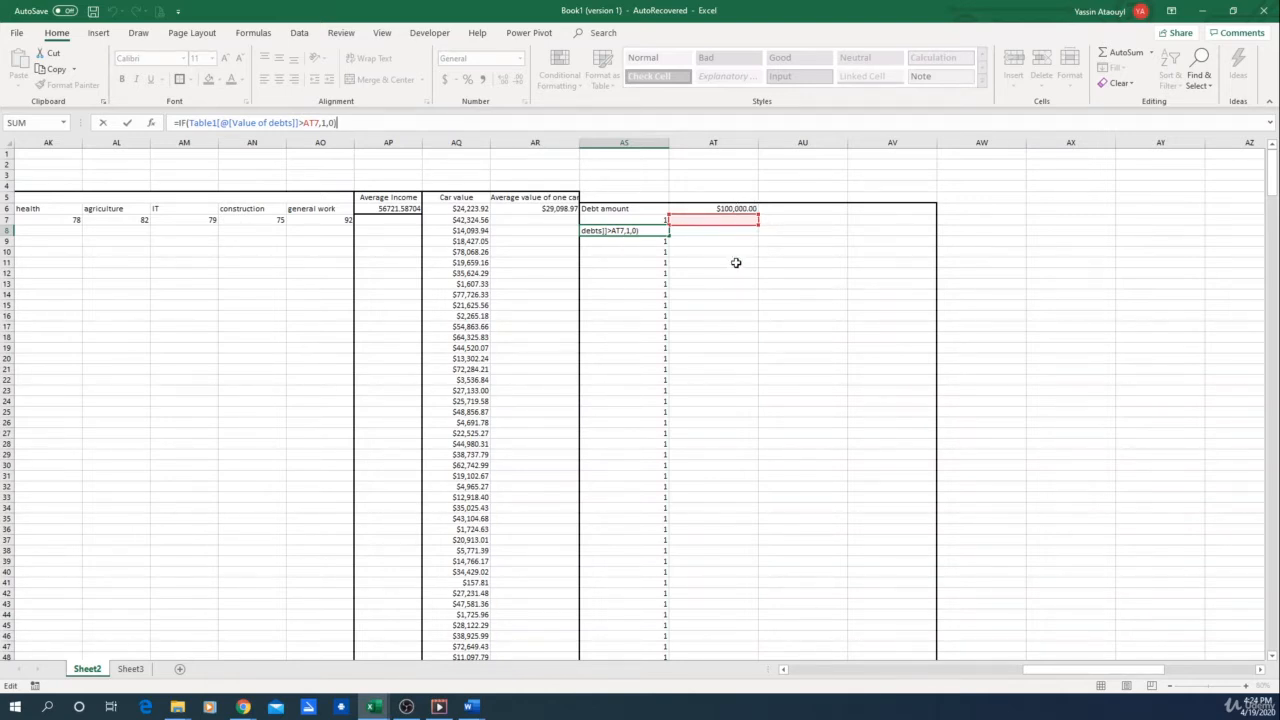
{"action": "key", "text": "Return"}
Make the threshold reference in the AS7 formula absolute as $AT$6
{"action": "key", "text": "Up"}
{"action": "key", "text": "Up"}
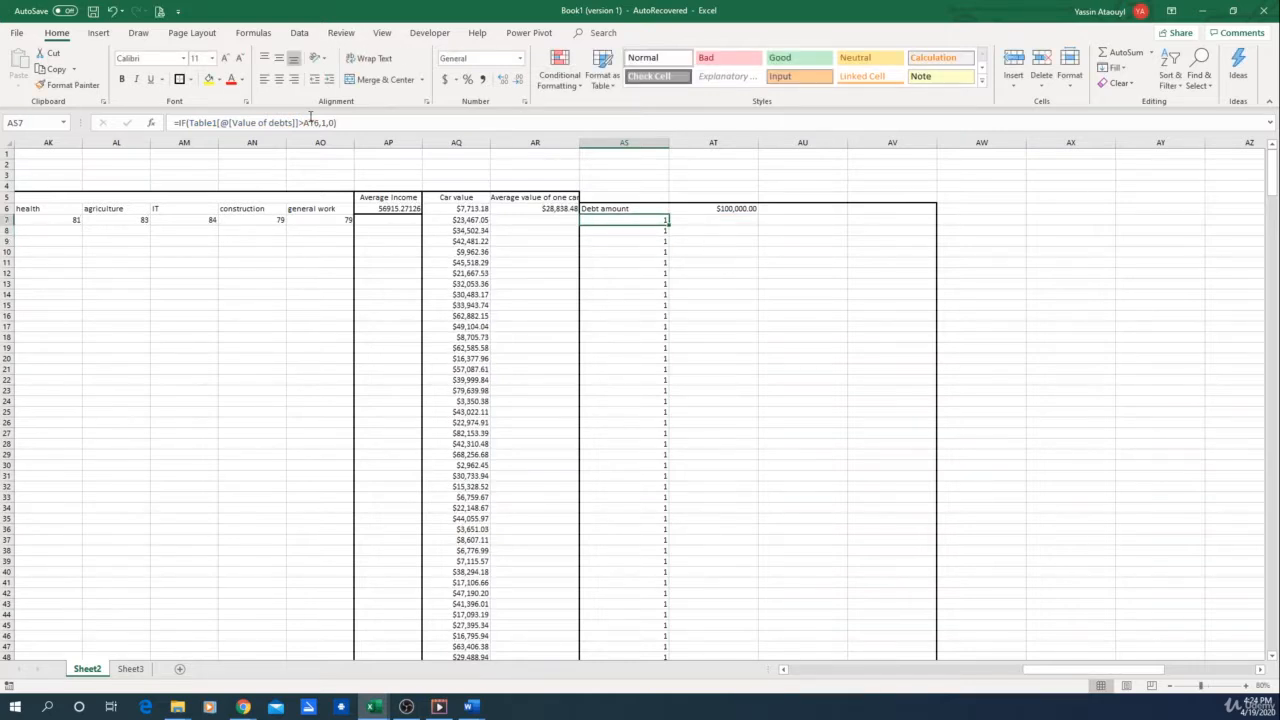
{"action": "left_click", "coordinate": [303, 122]}
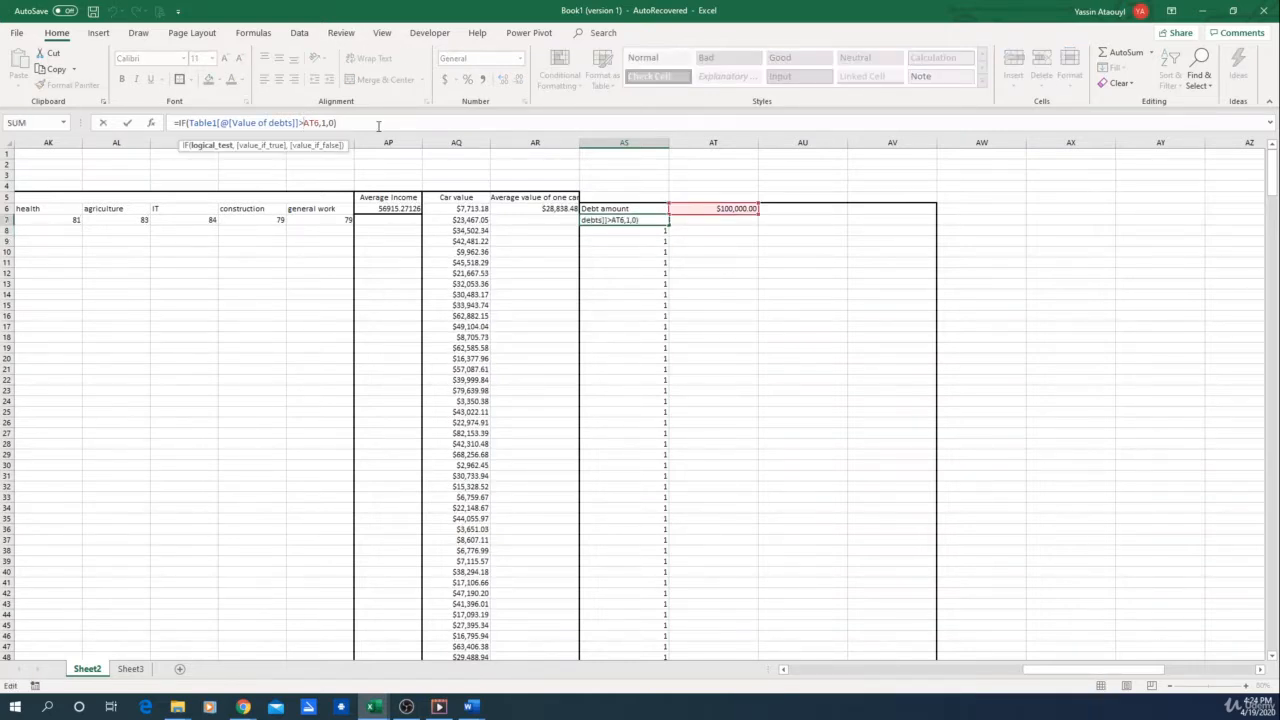
{"action": "type", "text": "$AT$"}
{"action": "key", "text": "Return"}
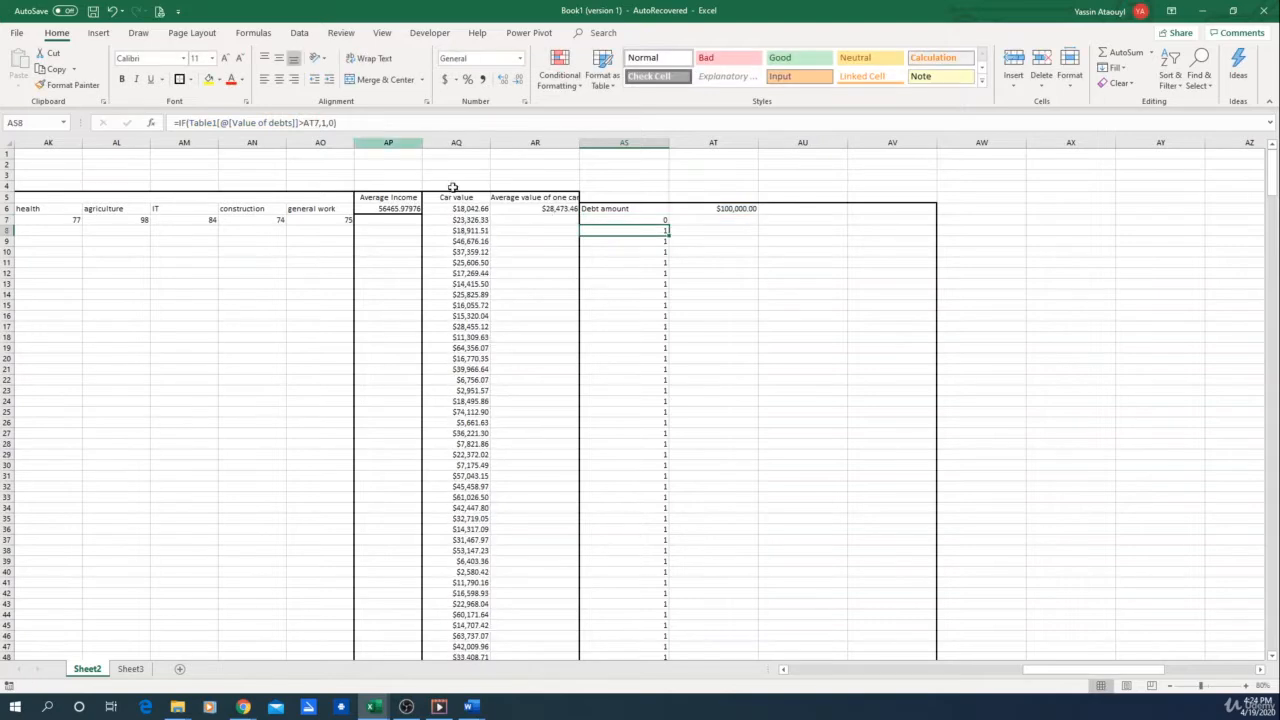
Fill the corrected AS7 formula with the $AT$6 reference down column AS through row 499
{"action": "left_click", "coordinate": [655, 220]}
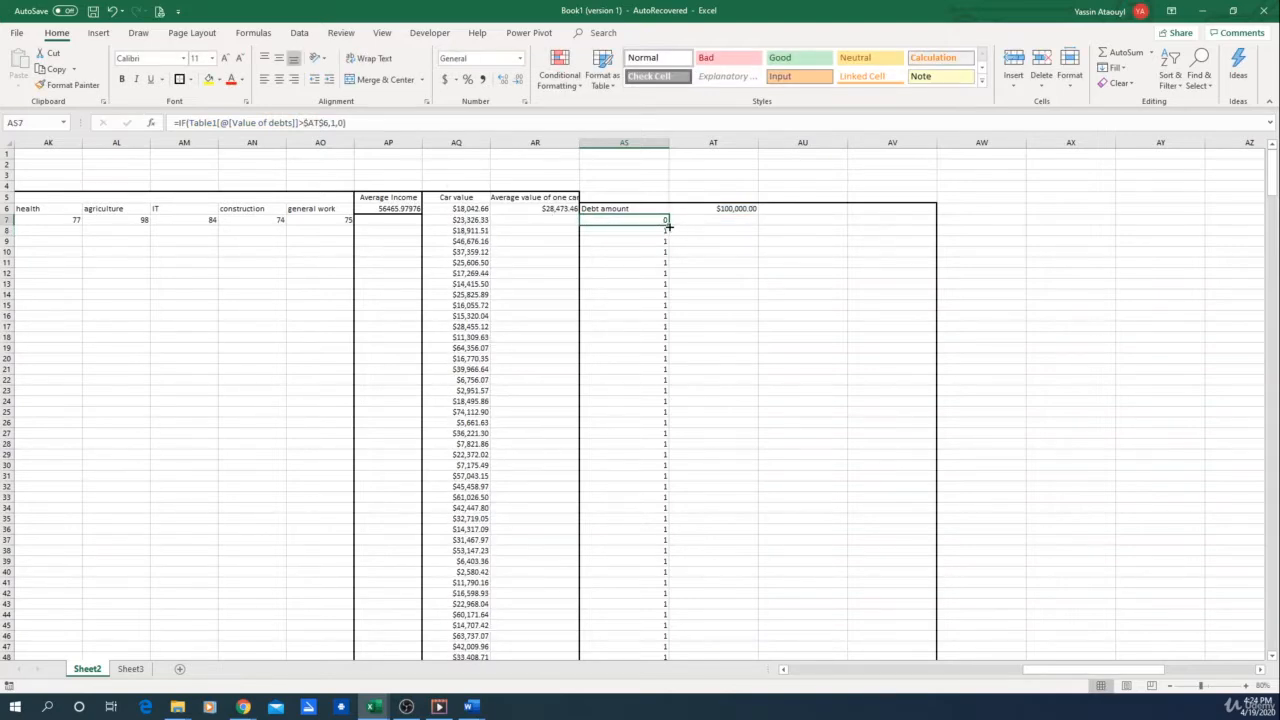
{"action": "left_click_drag", "start_coordinate": [668, 228], "coordinate": [669, 634]}
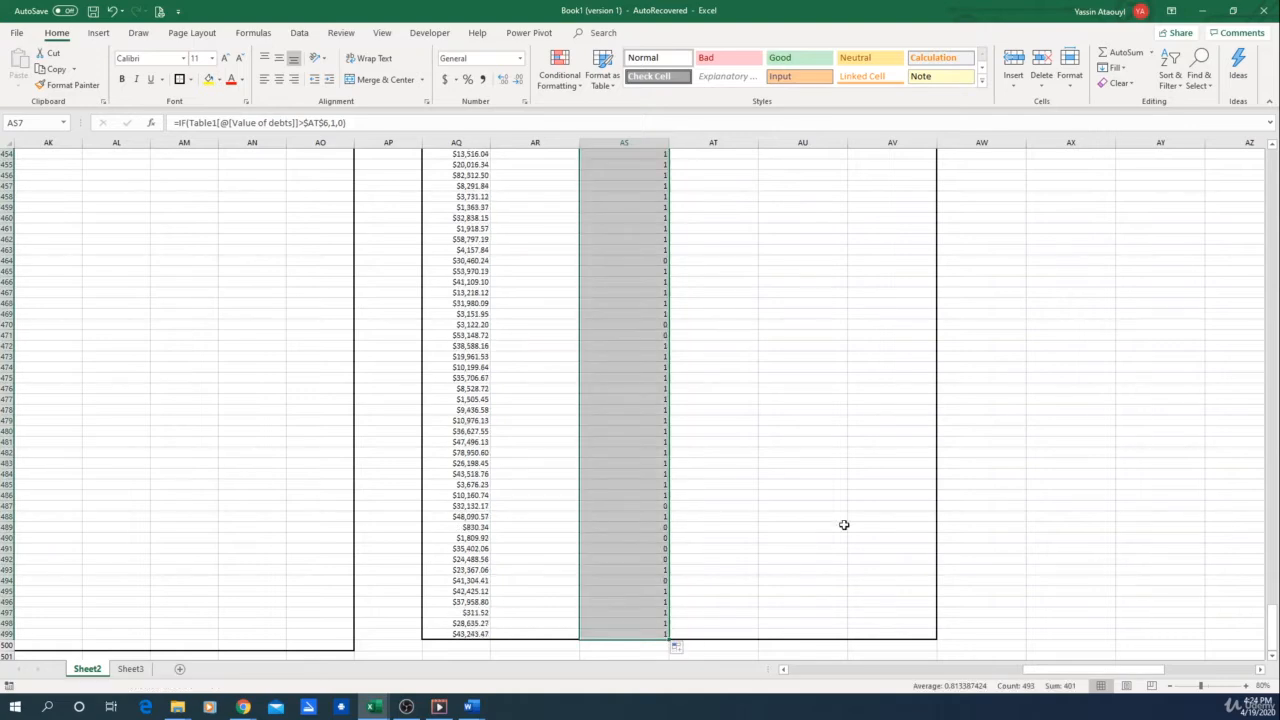
{"action": "scroll", "coordinate": [844, 524], "scroll_direction": "up", "scroll_amount": 20}
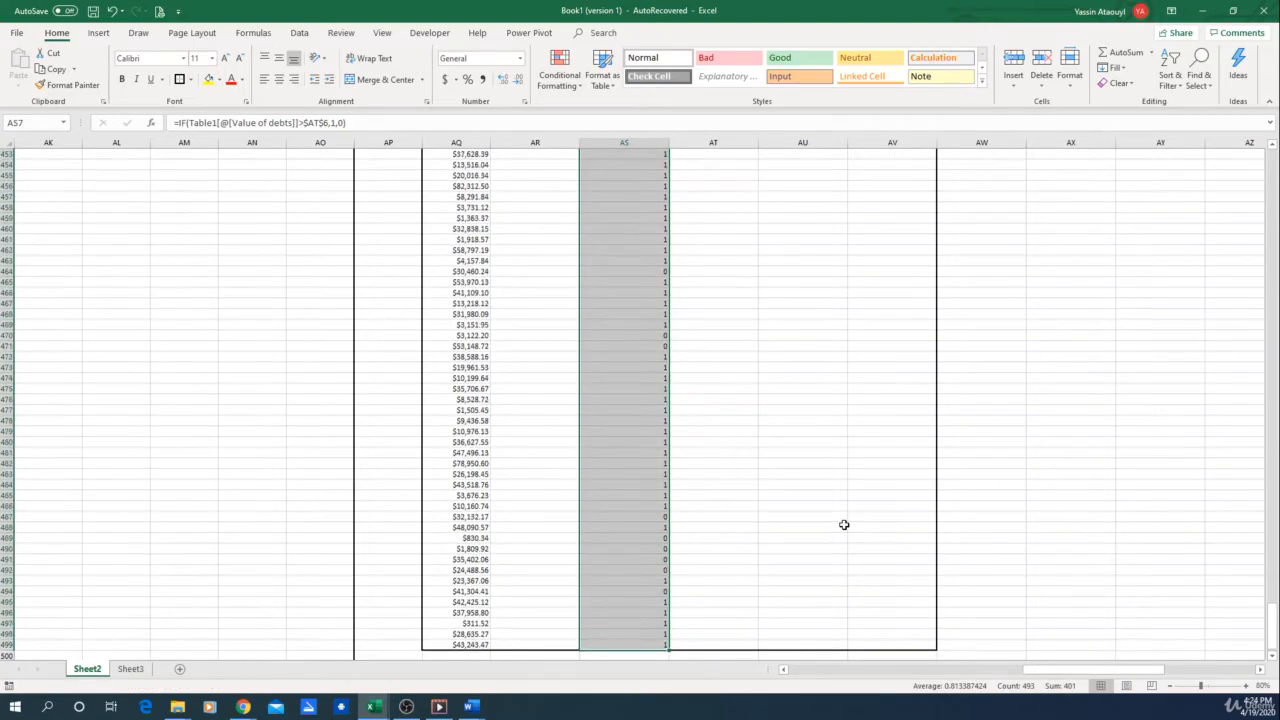
Label cell AU6 "number of people with debt greater than X"
{"action": "left_click", "coordinate": [661, 339]}
{"action": "scroll", "coordinate": [1070, 430], "scroll_direction": "up", "scroll_amount": 7}
{"action": "left_click_drag", "start_coordinate": [1275, 483], "coordinate": [1275, 165]}
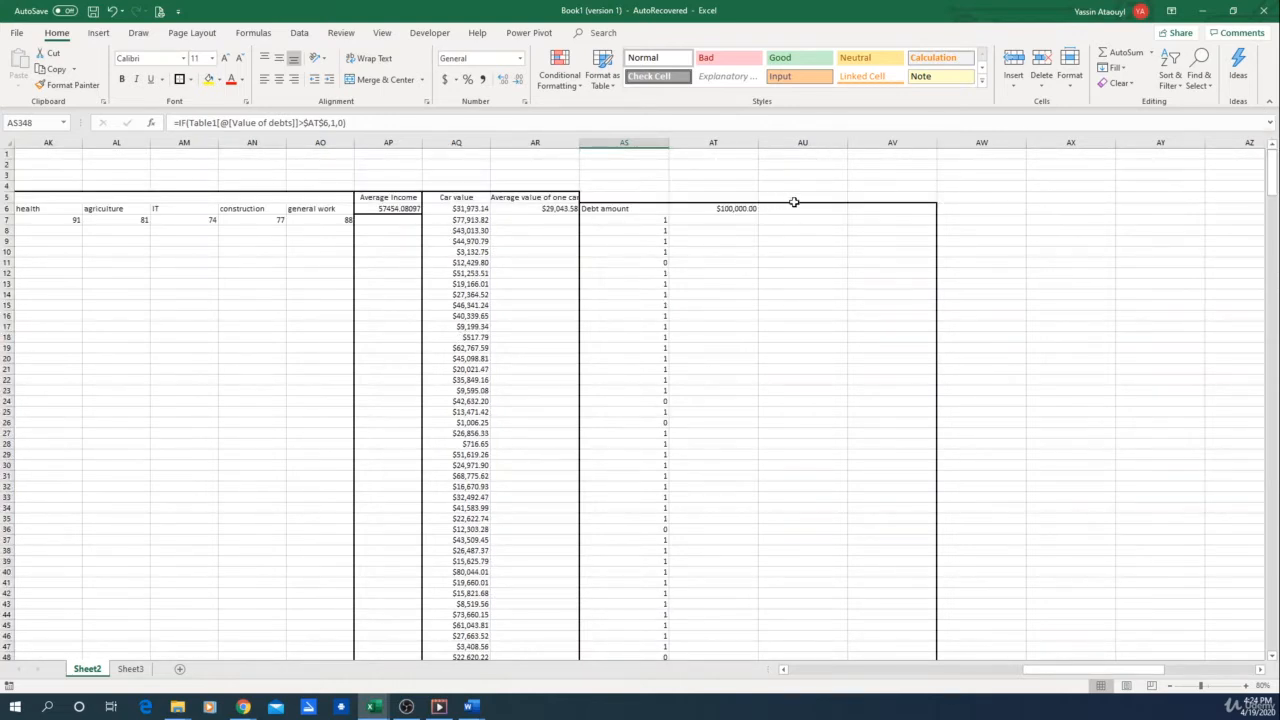
{"action": "left_click", "coordinate": [804, 207]}
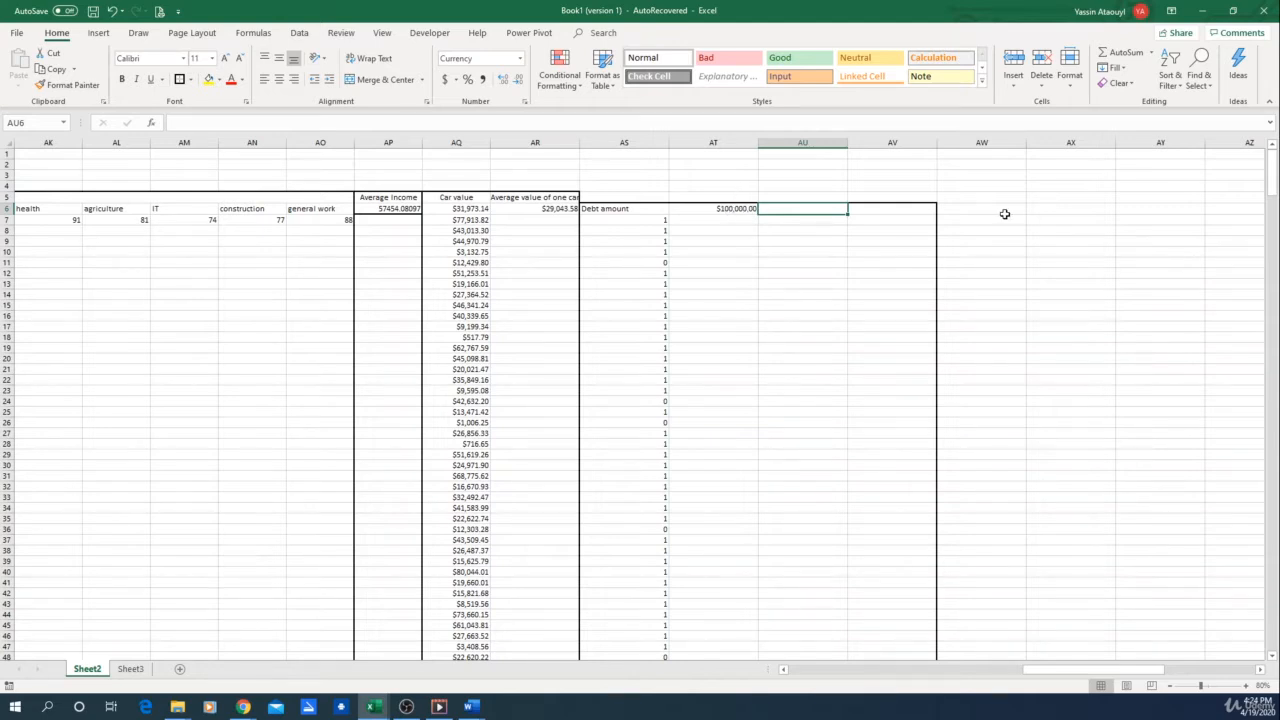
{"action": "type", "text": "nu"}
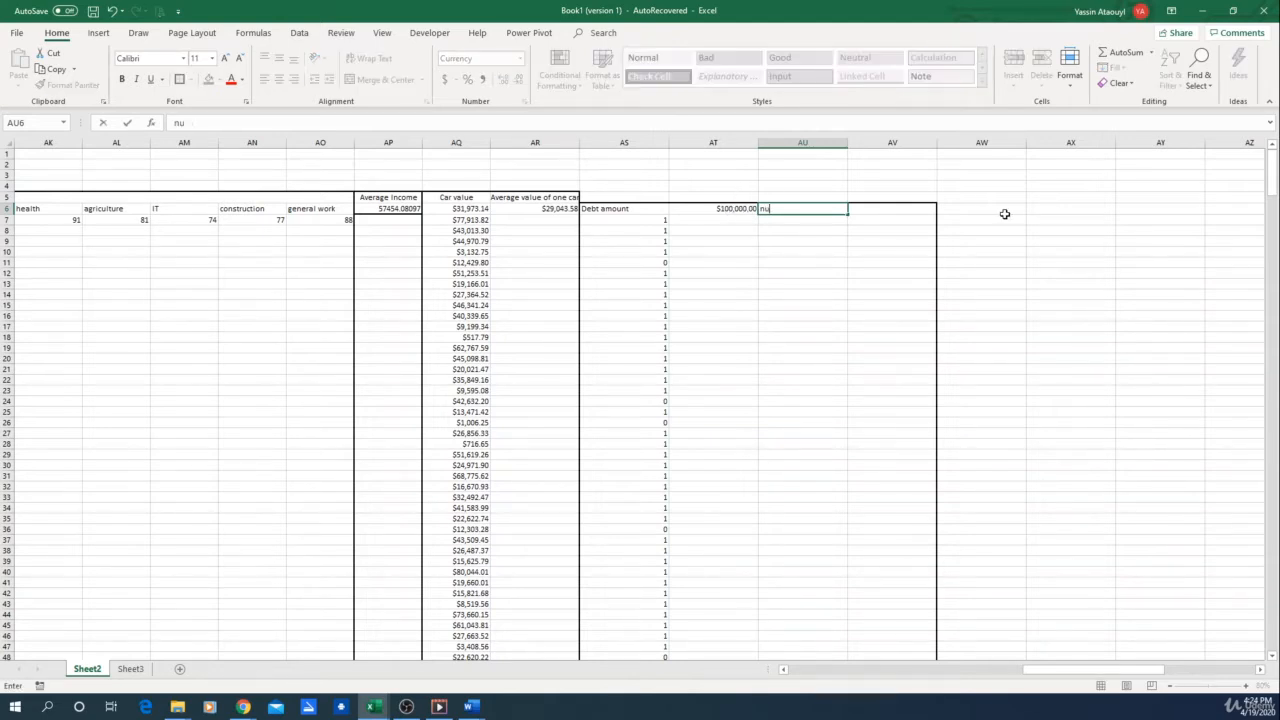
{"action": "type", "text": "mber of people with debt greater than X"}
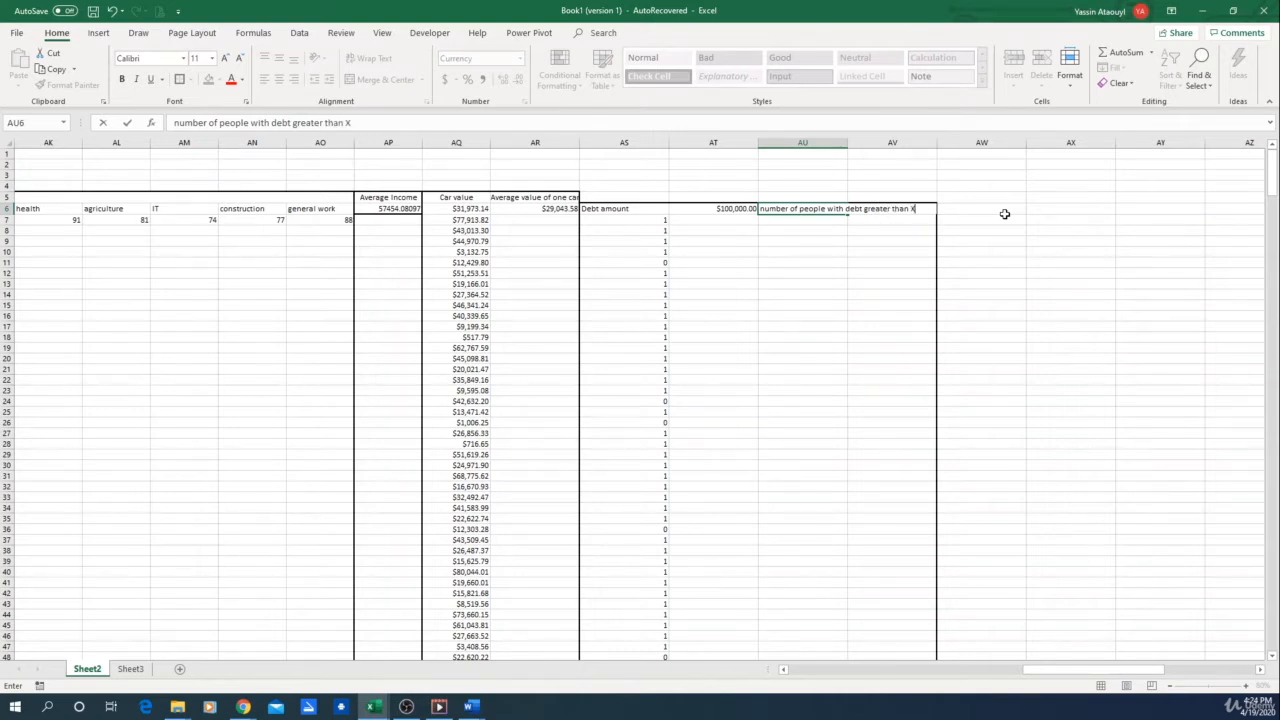
{"action": "key", "text": "Return"}
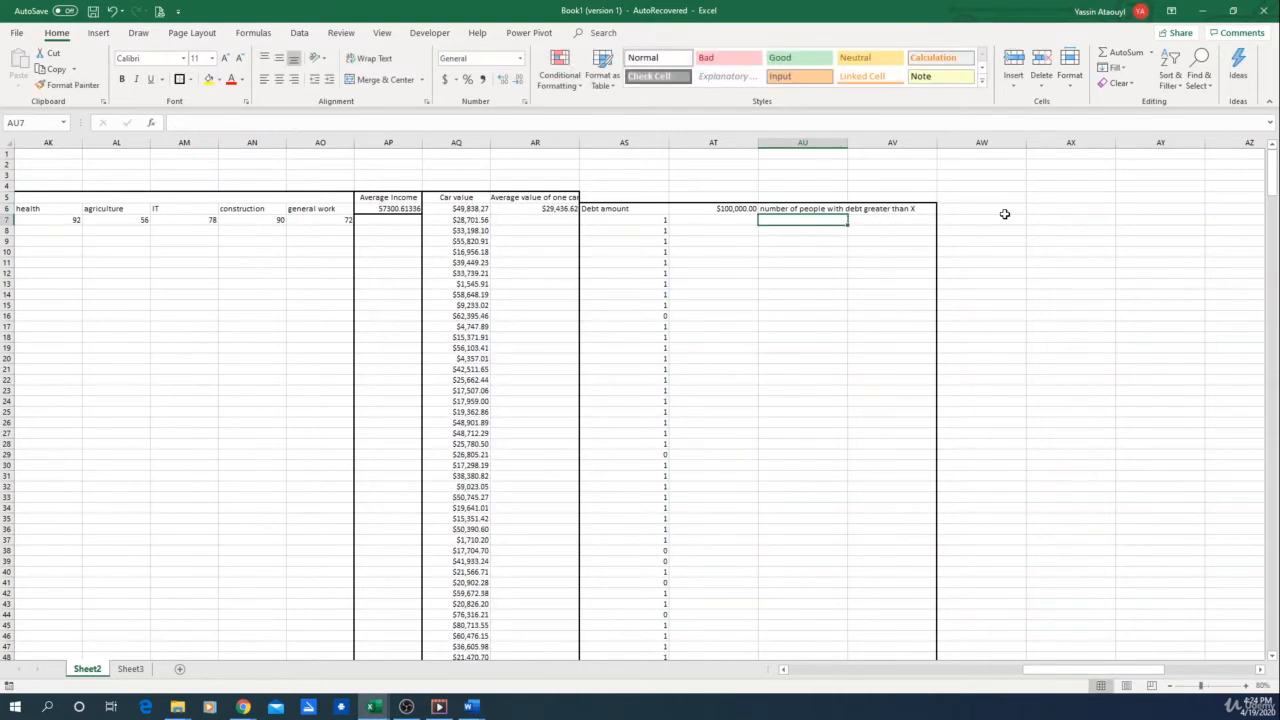
Total the debt flags in AV6 with a SUM formula over AS7:AS499
{"action": "key", "text": "Up"}
{"action": "key", "text": "Right"}
{"action": "type", "text": "=su"}
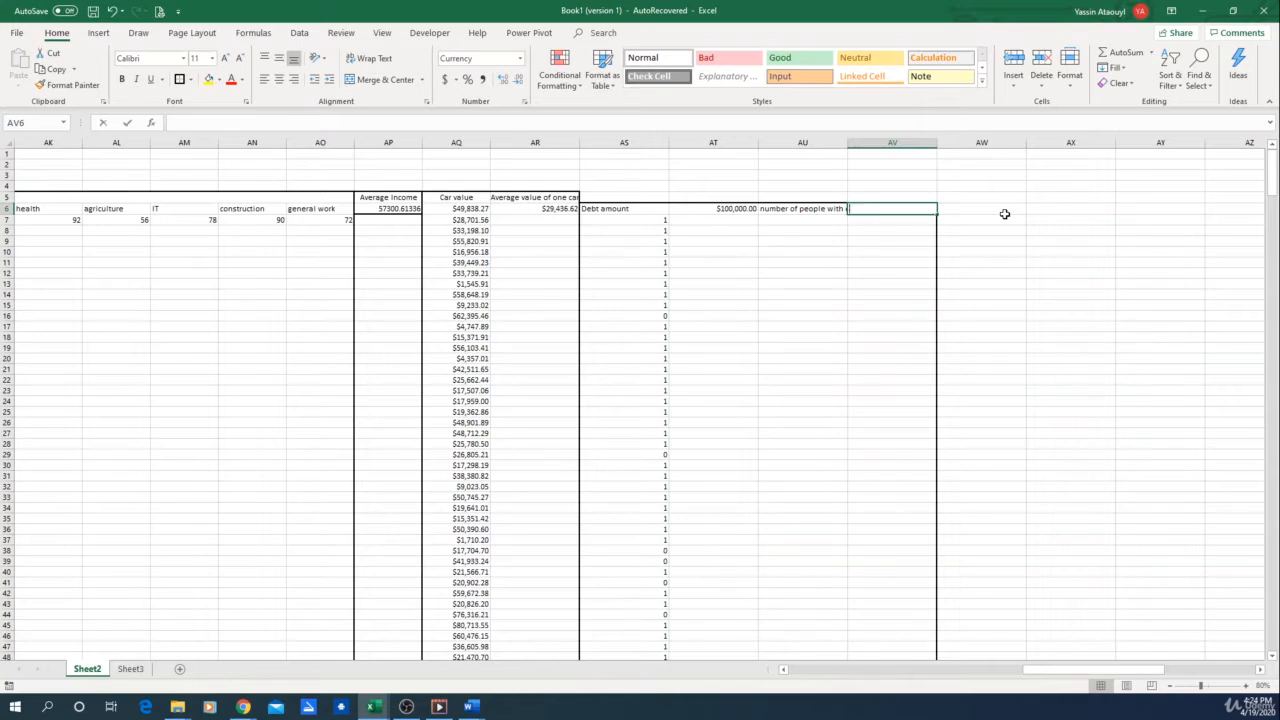
{"action": "type", "text": "m("}
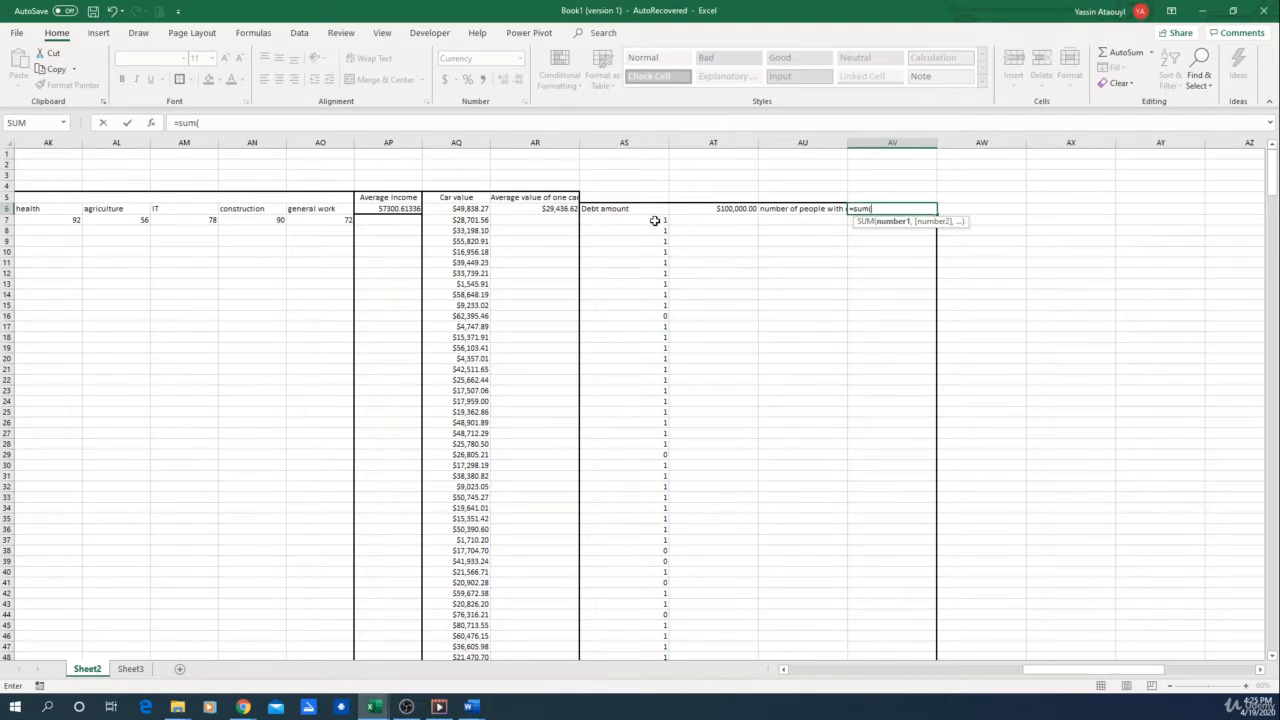
{"action": "left_click_drag", "start_coordinate": [655, 220], "coordinate": [645, 630]}
{"action": "key", "text": "Return"}
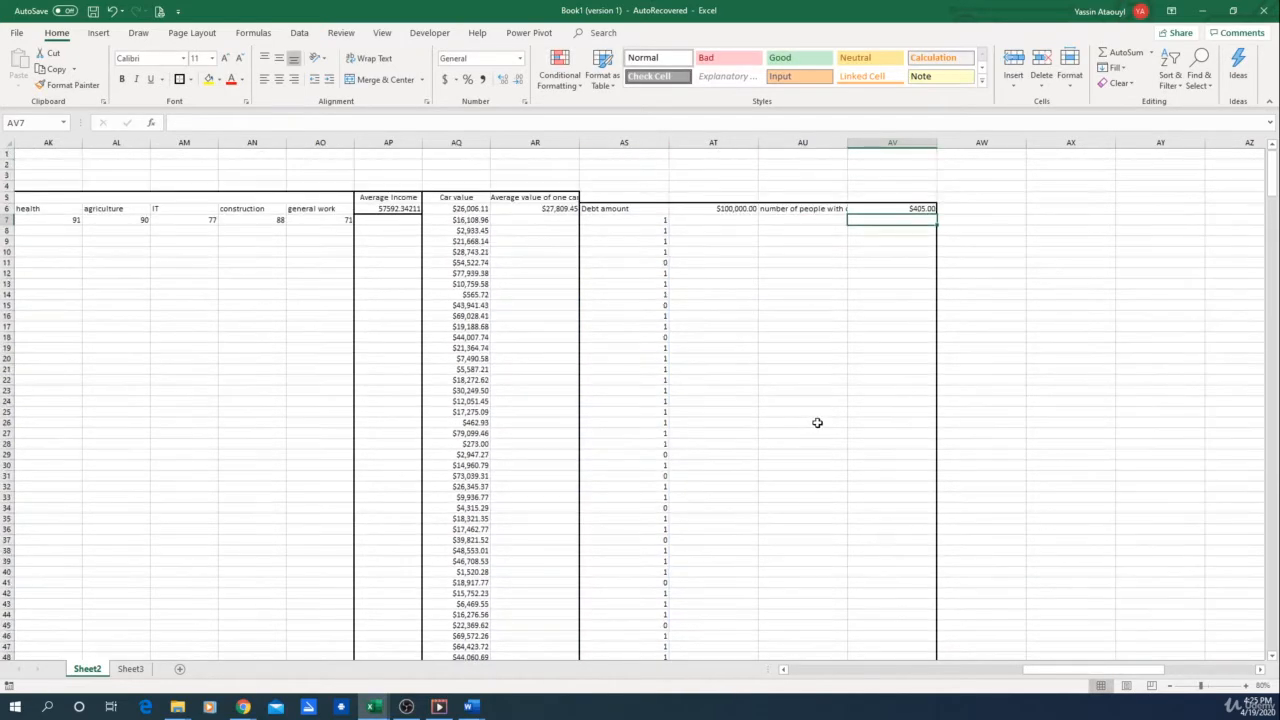
Change the number format of the people count in AV6 from Currency to General
{"action": "left_click", "coordinate": [888, 208]}
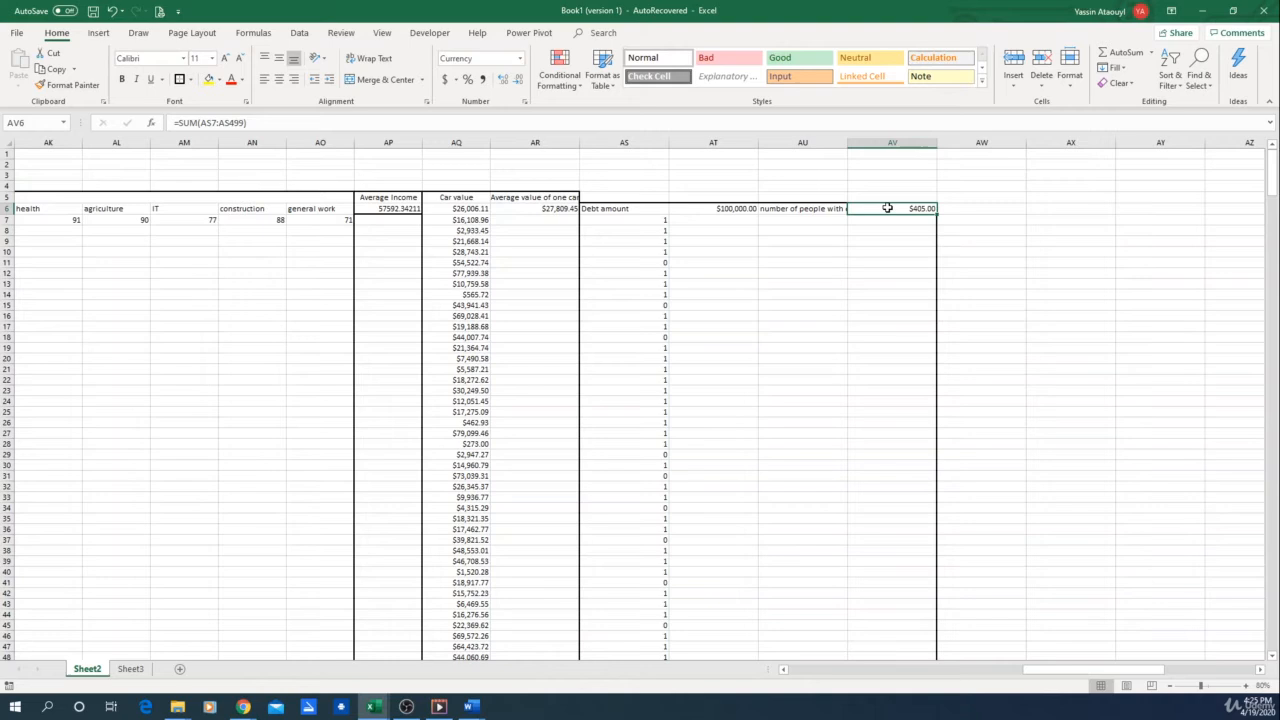
{"action": "left_click", "coordinate": [519, 62]}
{"action": "left_click", "coordinate": [490, 82]}
{"action": "left_click", "coordinate": [911, 255]}
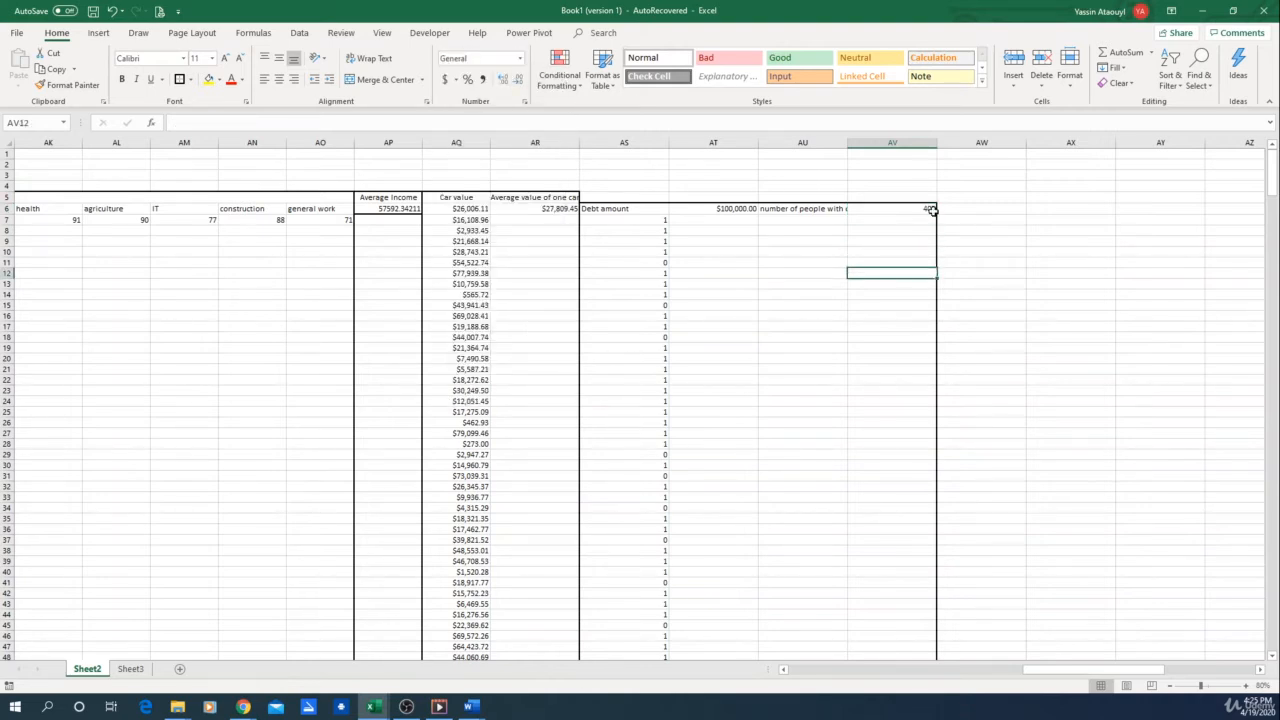
{"action": "left_click", "coordinate": [902, 210]}
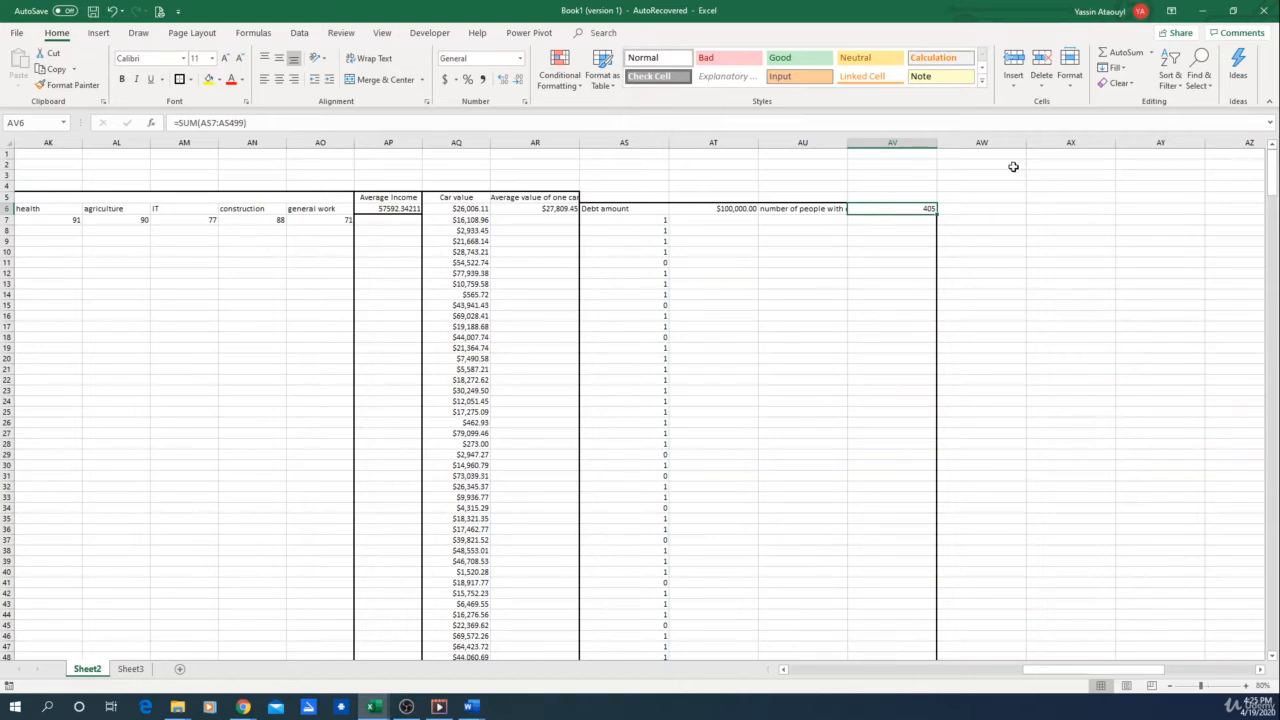
{"action": "left_click_drag", "start_coordinate": [614, 207], "coordinate": [716, 207]}
{"action": "left_click", "coordinate": [716, 292]}
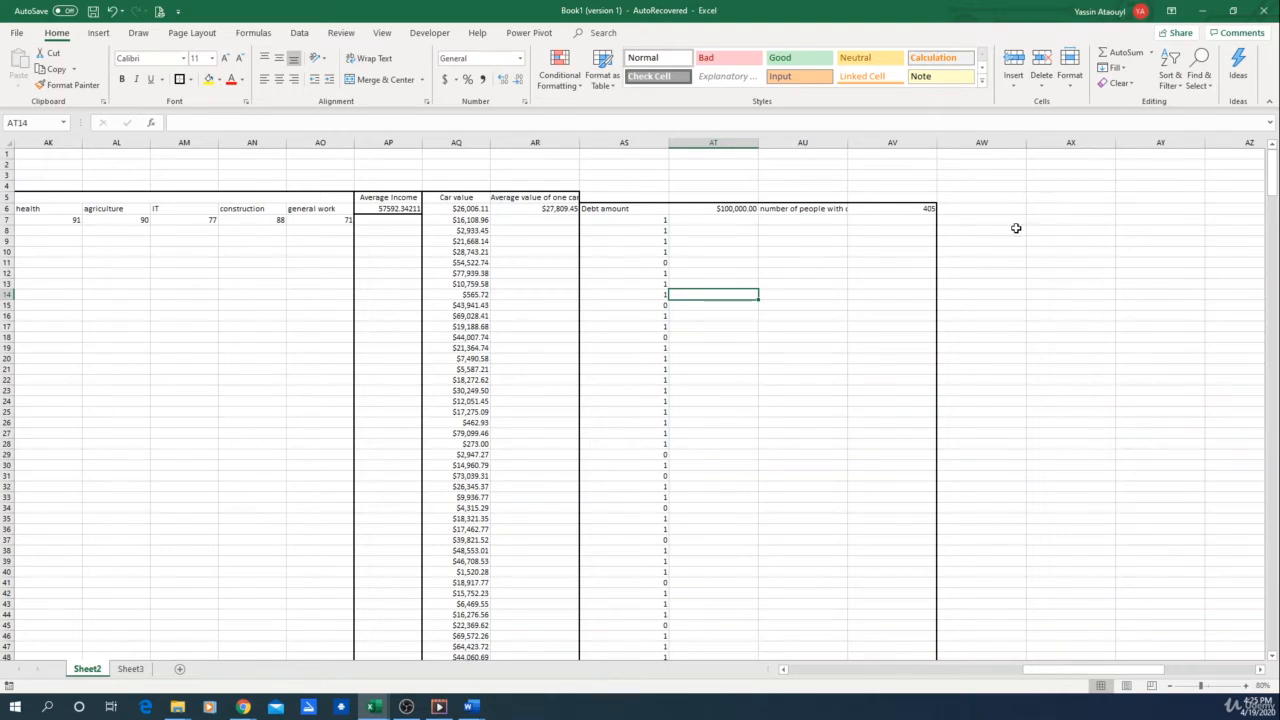
Add the heading "percentage left to pay" in AW6
{"action": "left_click", "coordinate": [974, 206]}
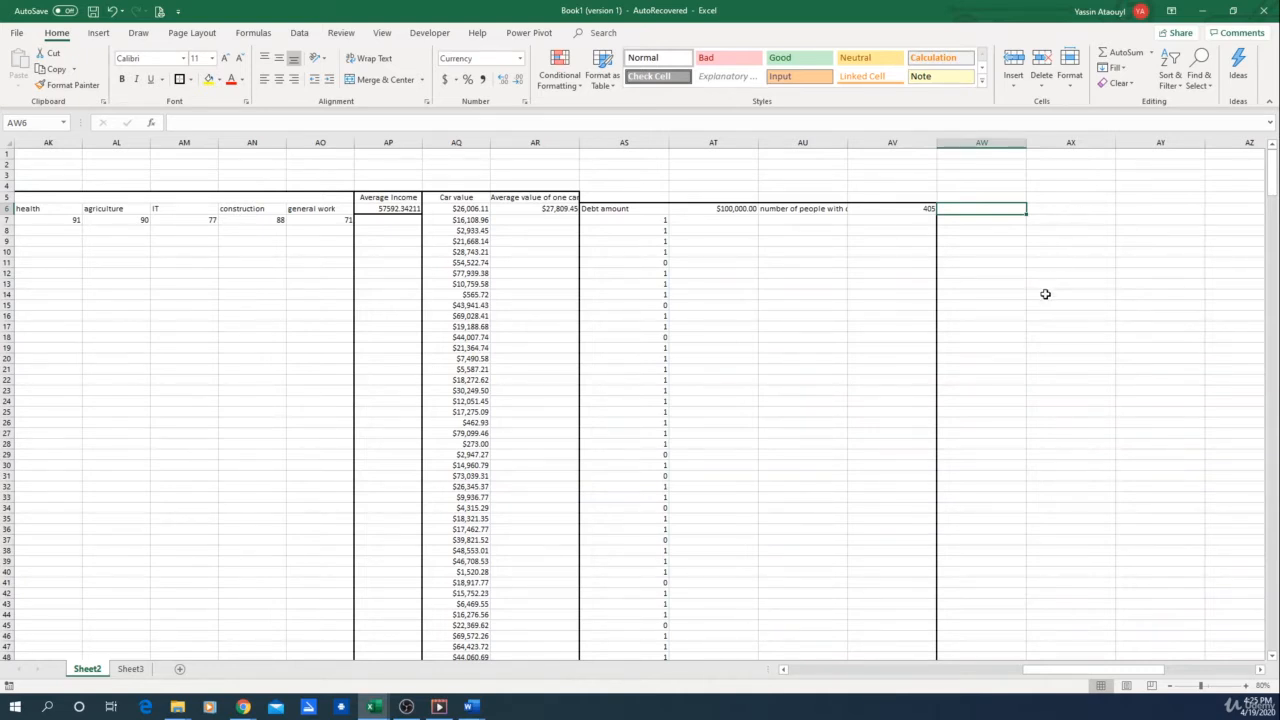
{"action": "type", "text": "per"}
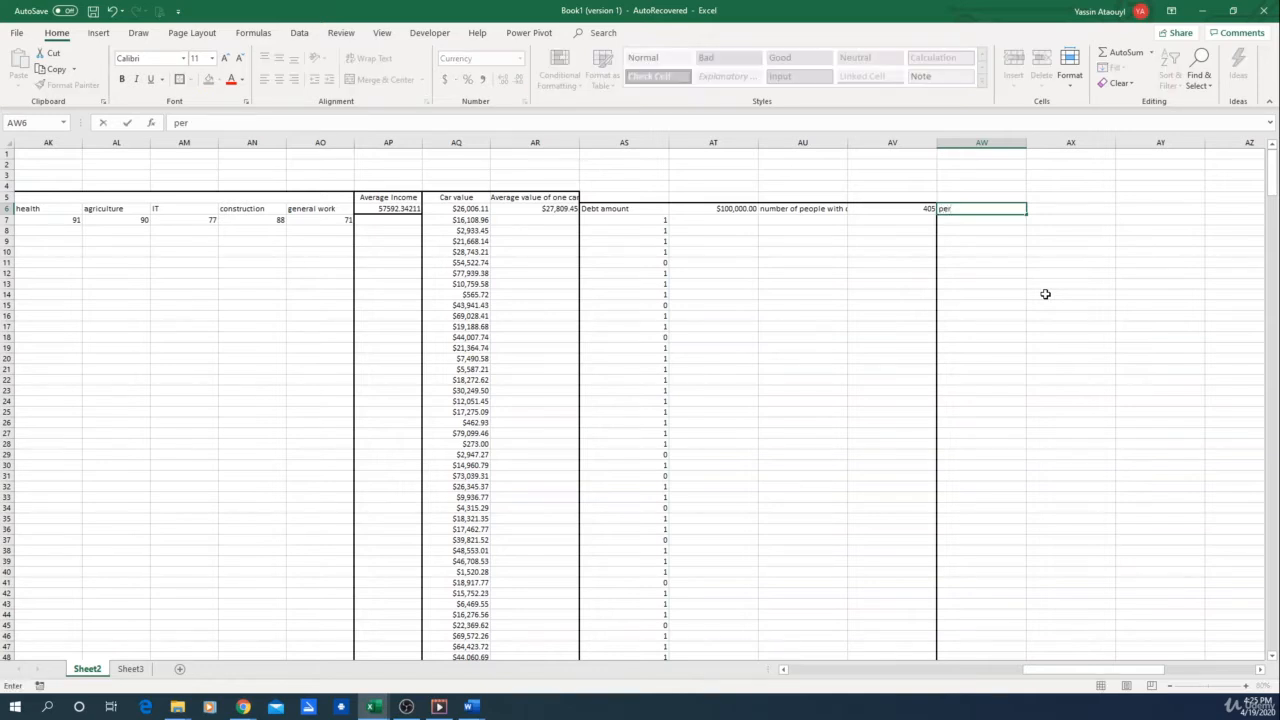
{"action": "type", "text": "centage left to pay"}
{"action": "key", "text": "Return"}
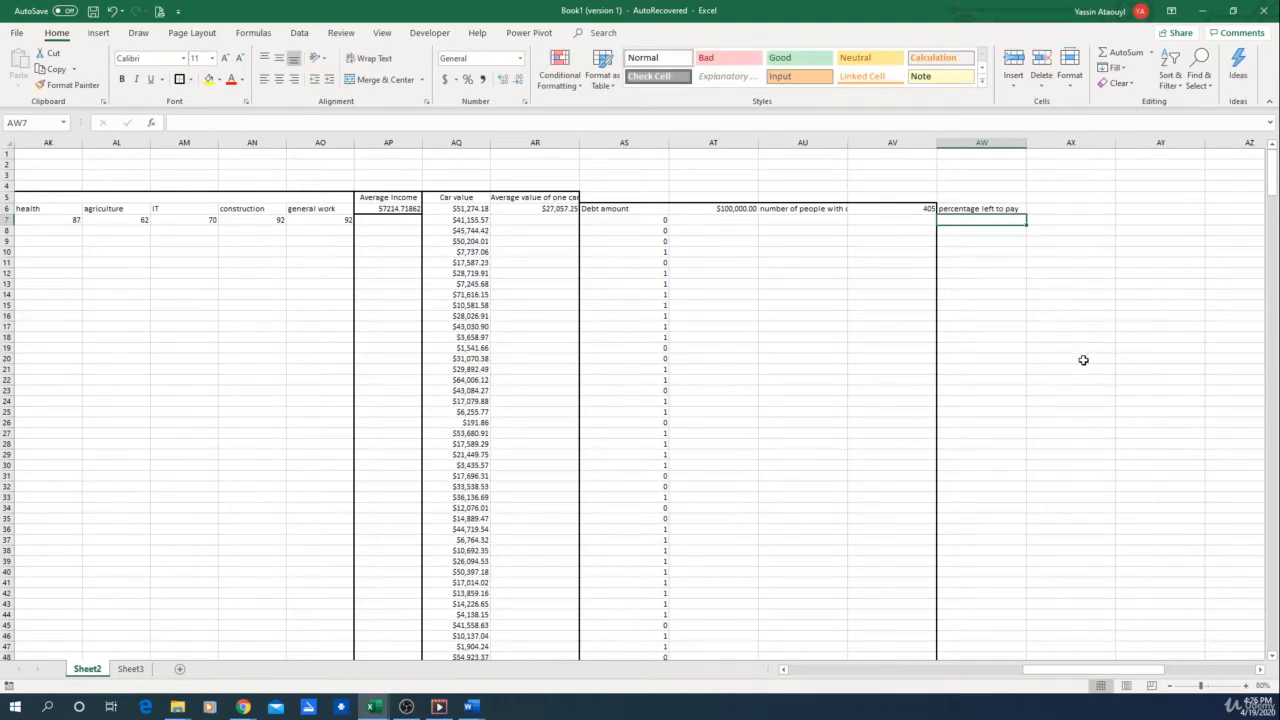
In AW7, divide the row's Mortgage left by its value of House and format the result as a percentage
{"action": "left_click_drag", "start_coordinate": [1085, 670], "coordinate": [780, 676]}
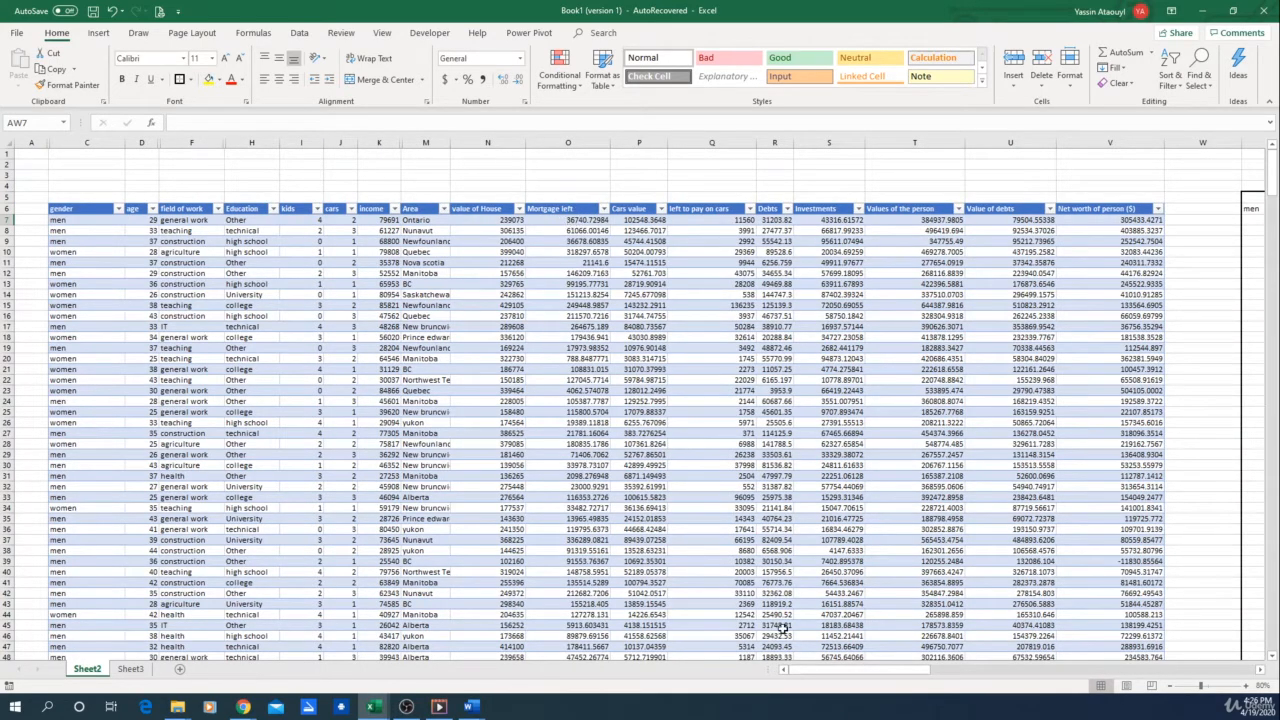
{"action": "left_click_drag", "start_coordinate": [812, 670], "coordinate": [1062, 685]}
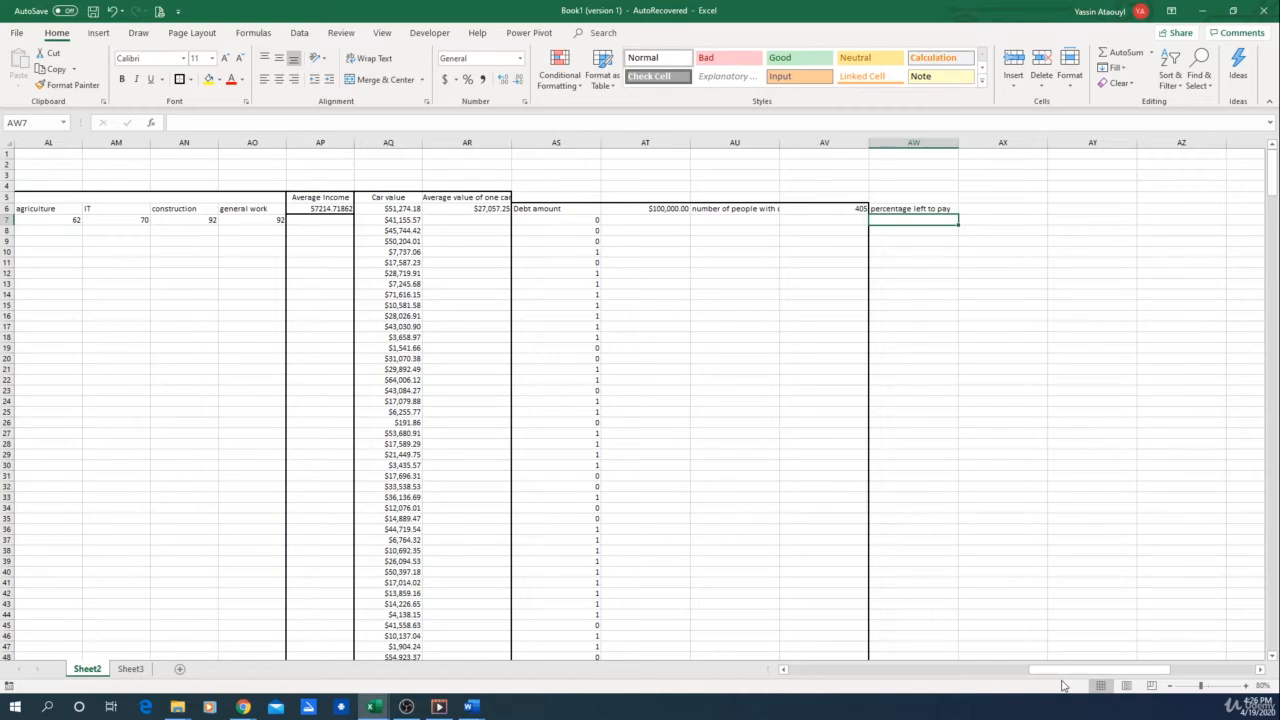
{"action": "type", "text": "="}
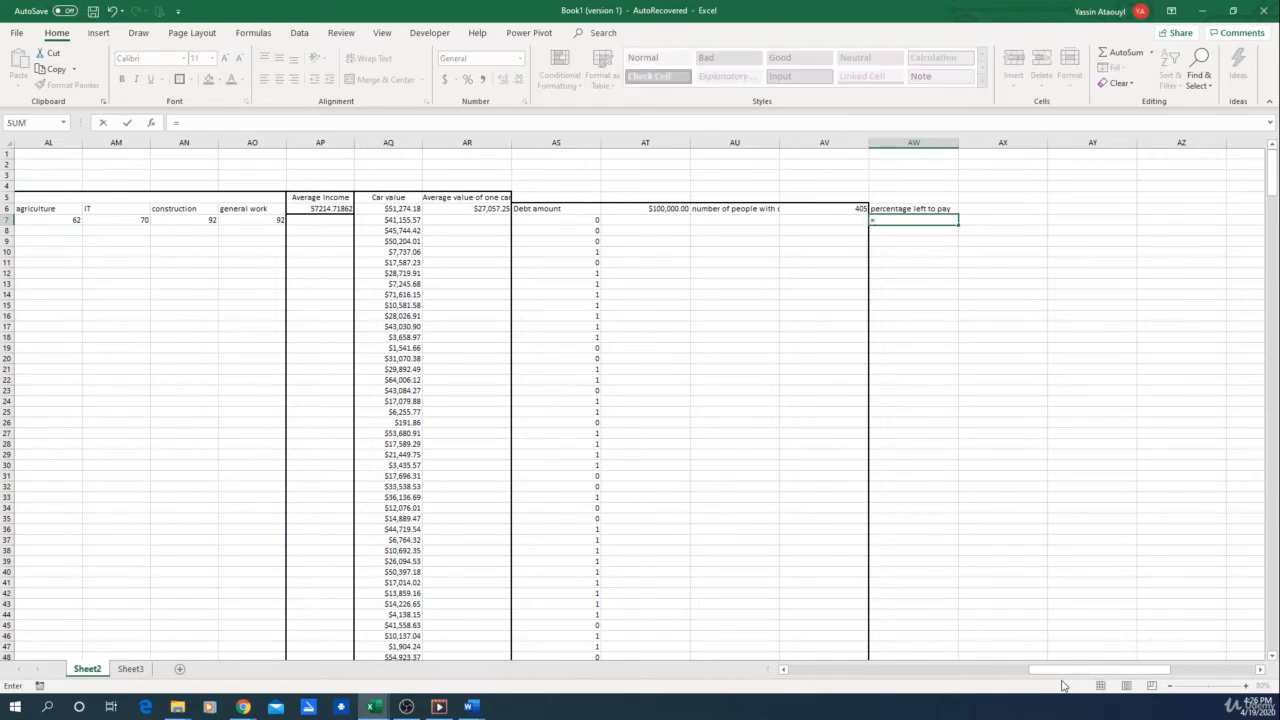
{"action": "left_click_drag", "start_coordinate": [1075, 669], "coordinate": [748, 677]}
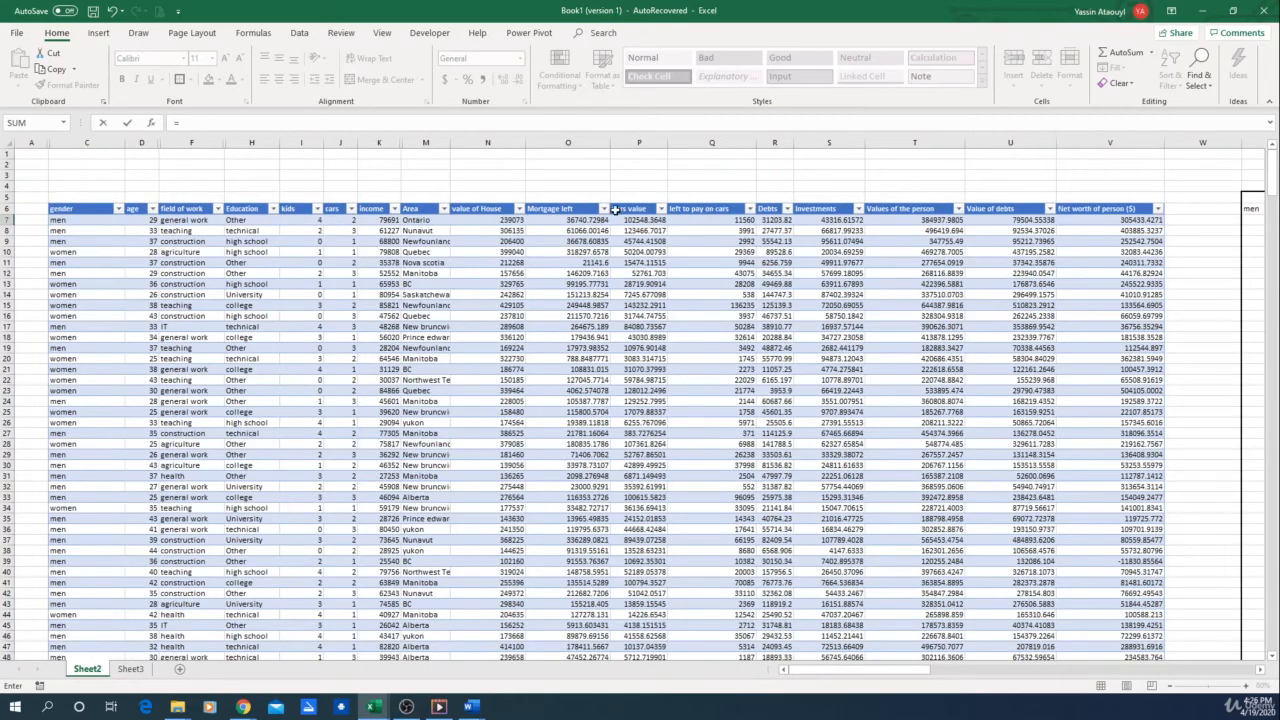
{"action": "left_click", "coordinate": [572, 220]}
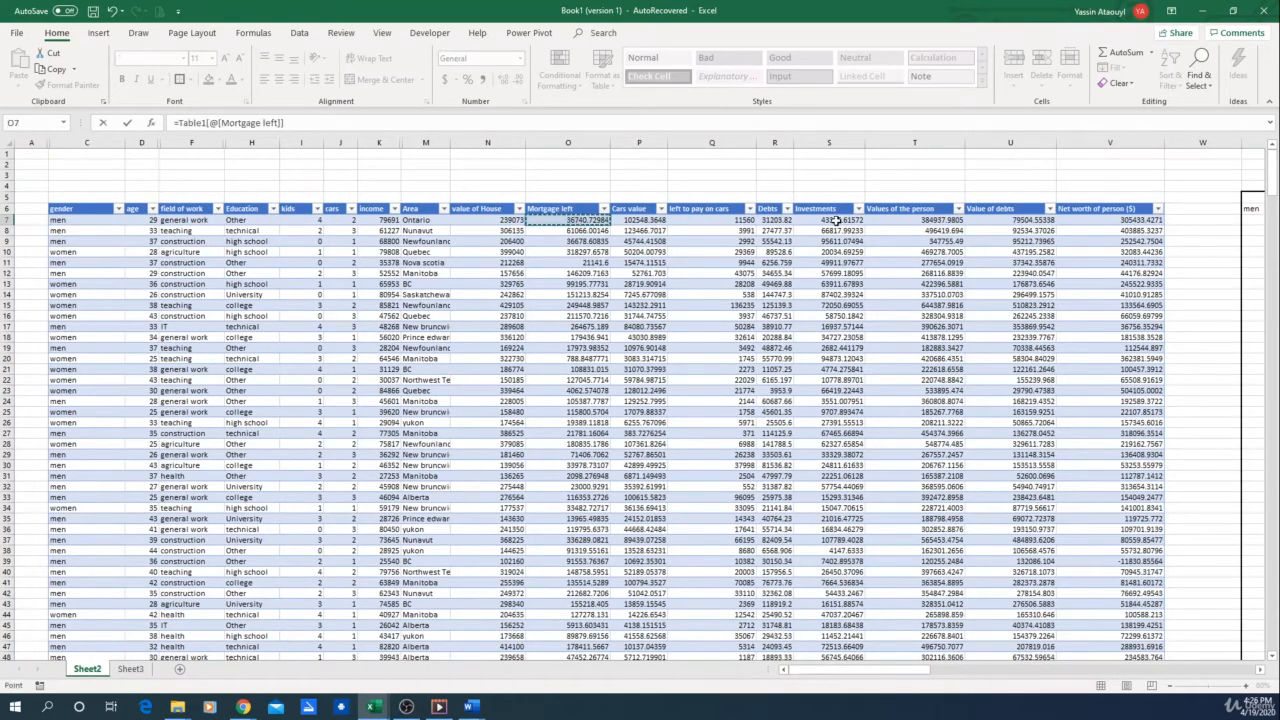
{"action": "type", "text": "/"}
{"action": "left_click", "coordinate": [486, 219]}
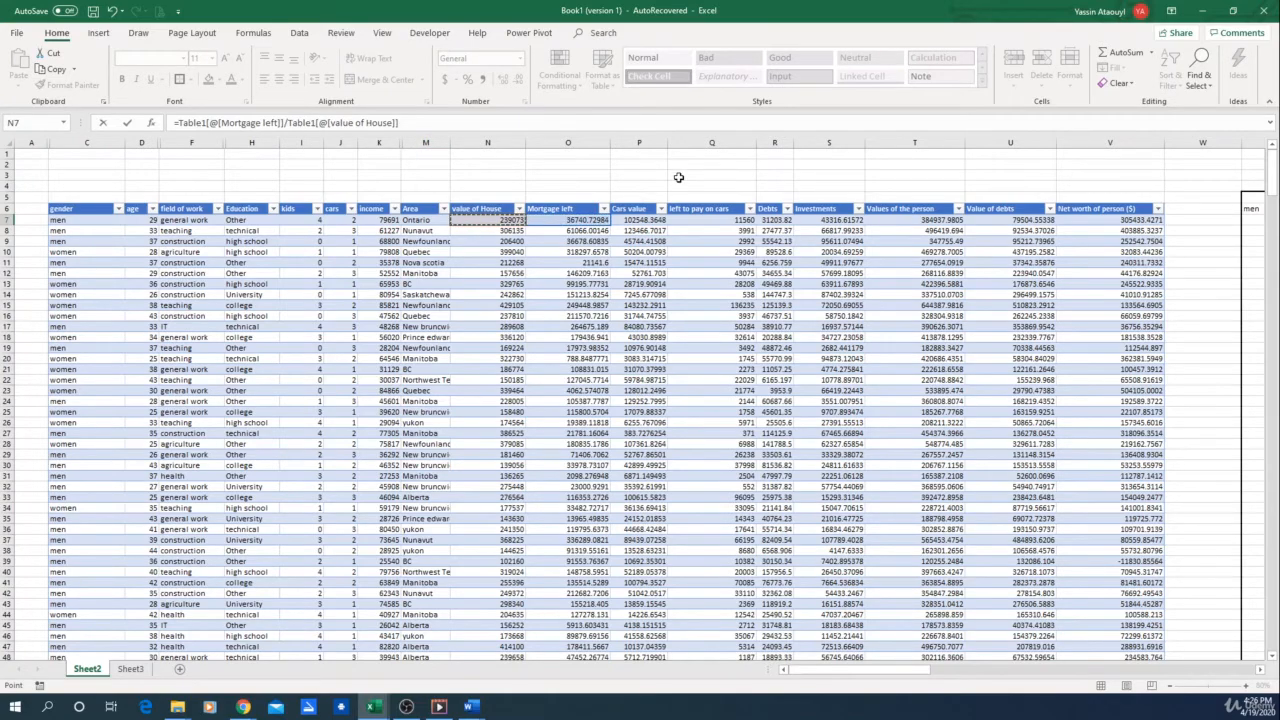
{"action": "key", "text": "Return"}
{"action": "left_click", "coordinate": [1215, 219]}
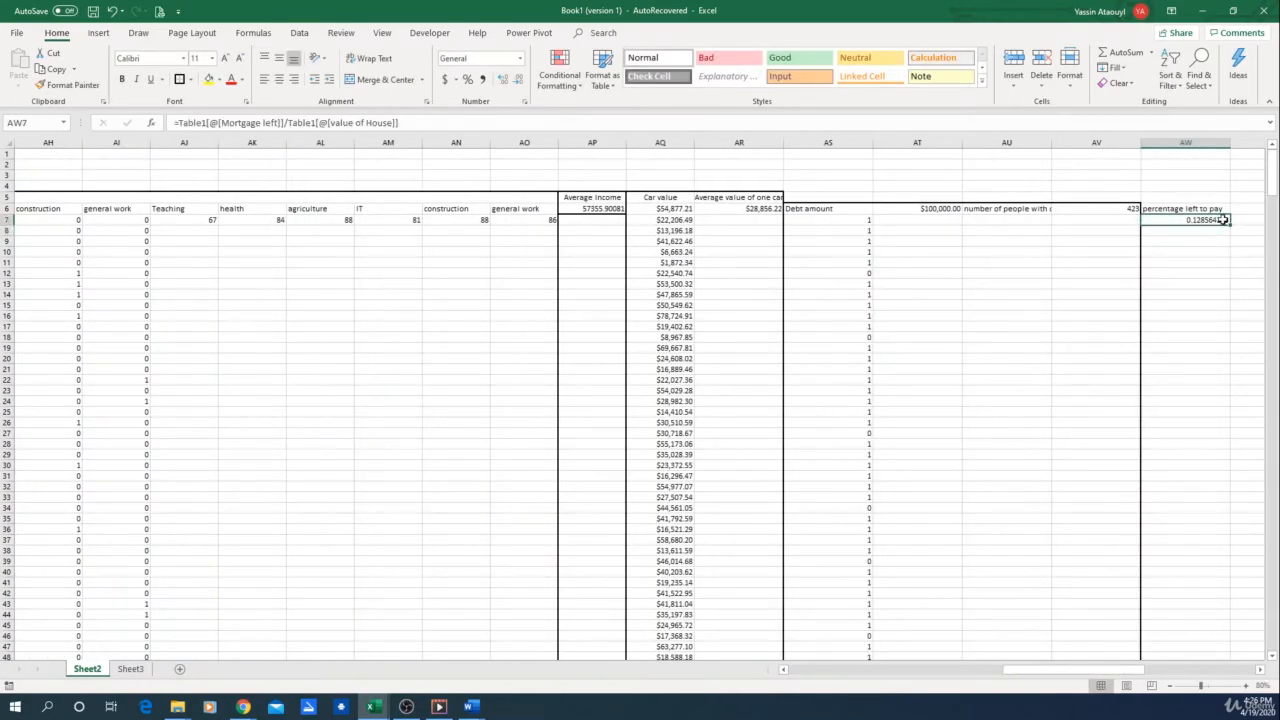
{"action": "left_click", "coordinate": [468, 80]}
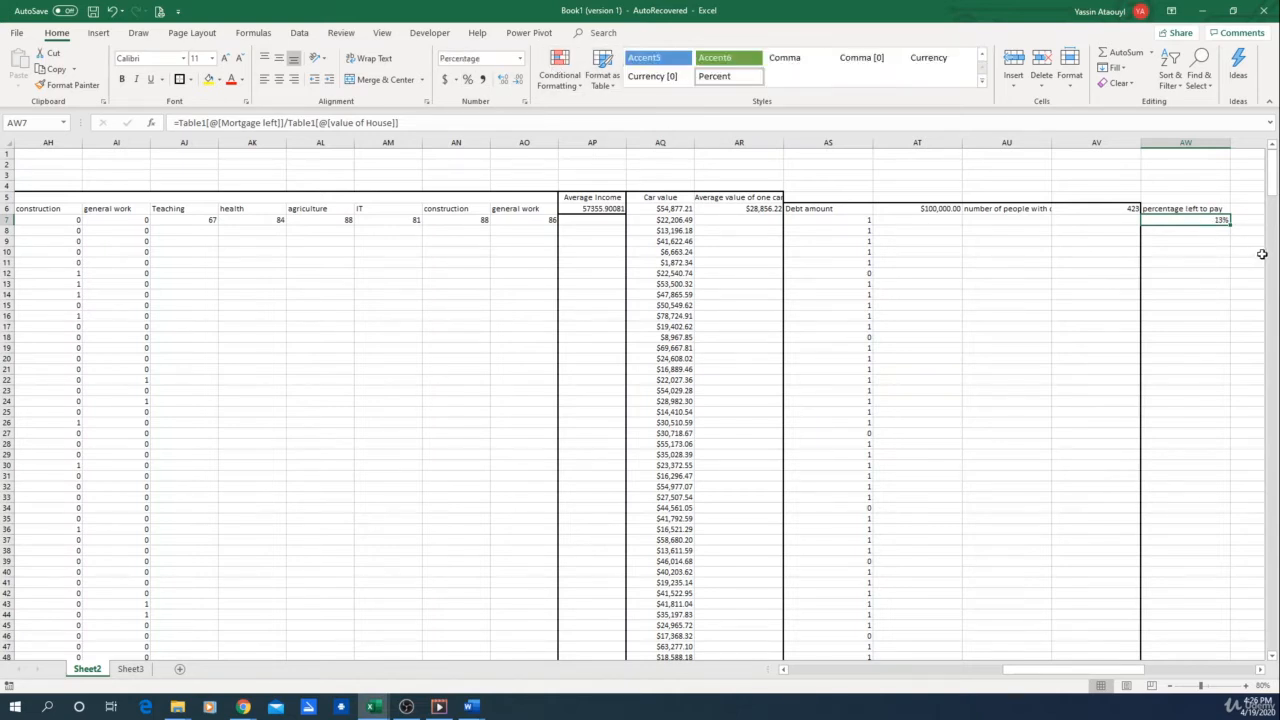
Enter the label "less than" in AX6, beside the percentage left to pay heading
{"action": "left_click_drag", "start_coordinate": [1030, 672], "coordinate": [790, 668]}
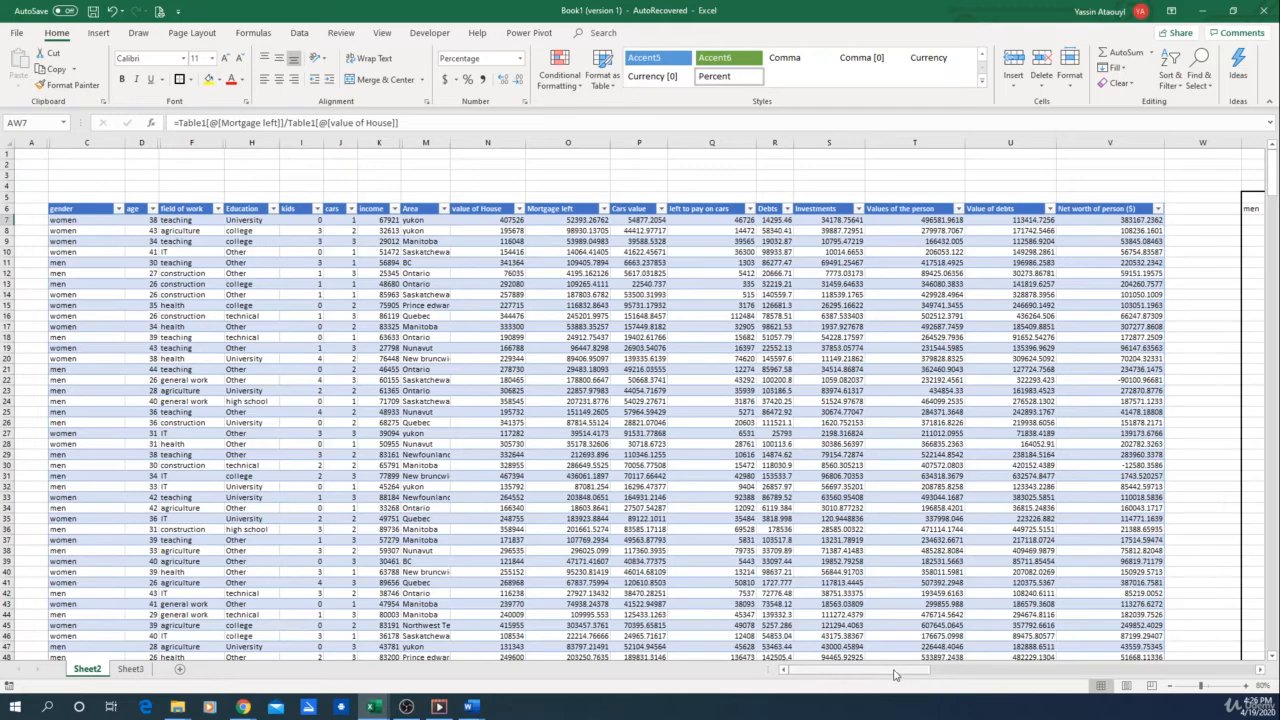
{"action": "mouse_move", "coordinate": [895, 675]}
{"action": "left_mouse_down"}
{"action": "mouse_move", "coordinate": [930, 675]}
{"action": "mouse_move", "coordinate": [900, 675]}
{"action": "left_mouse_up"}
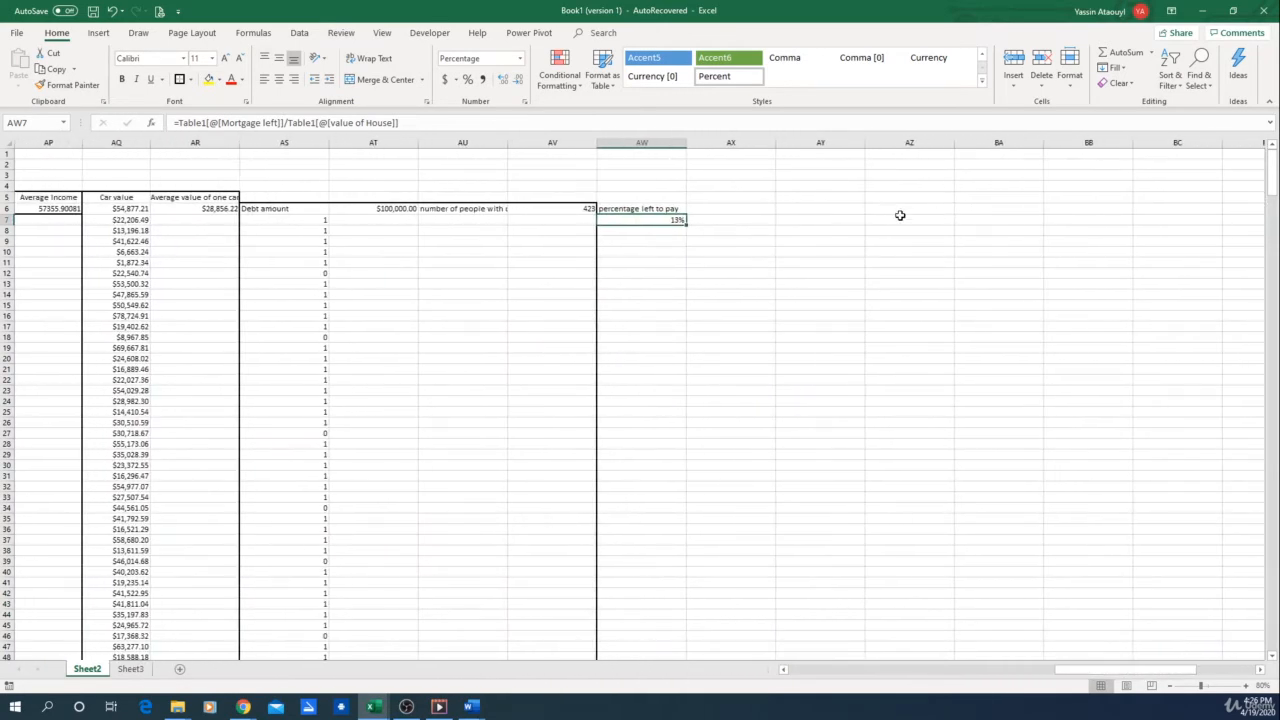
{"action": "left_click", "coordinate": [752, 208]}
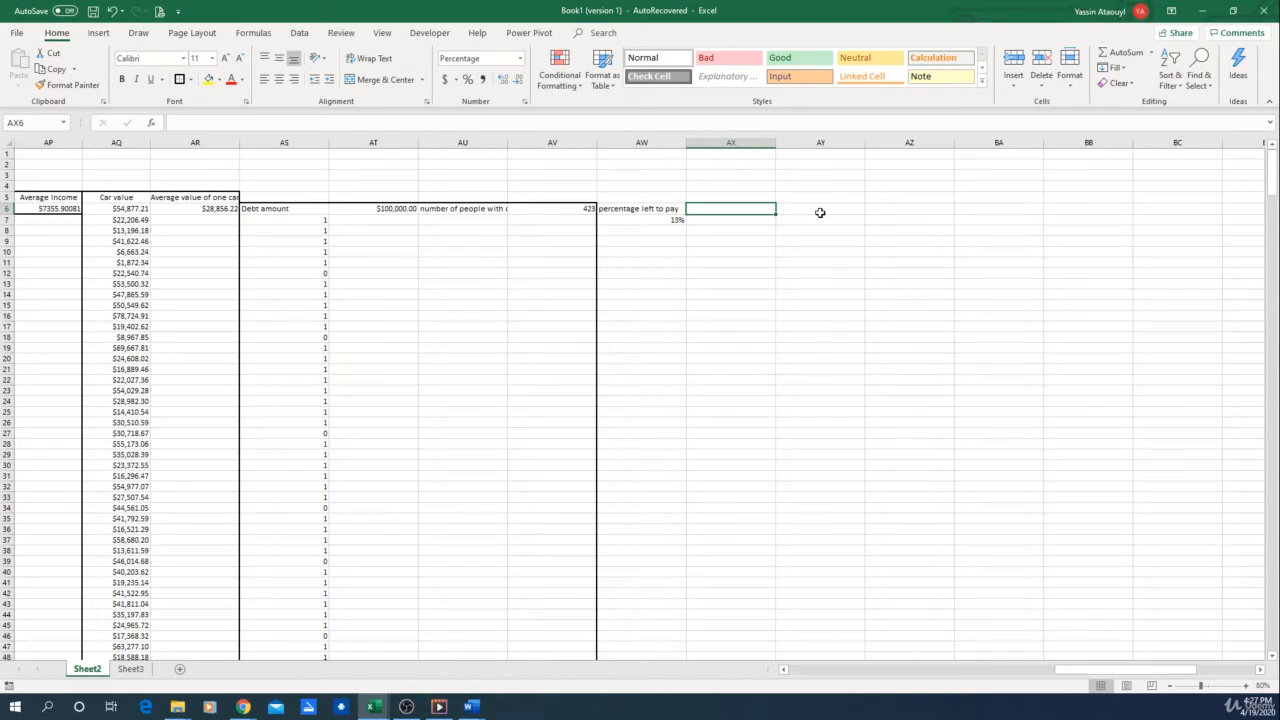
{"action": "type", "text": "mor"}
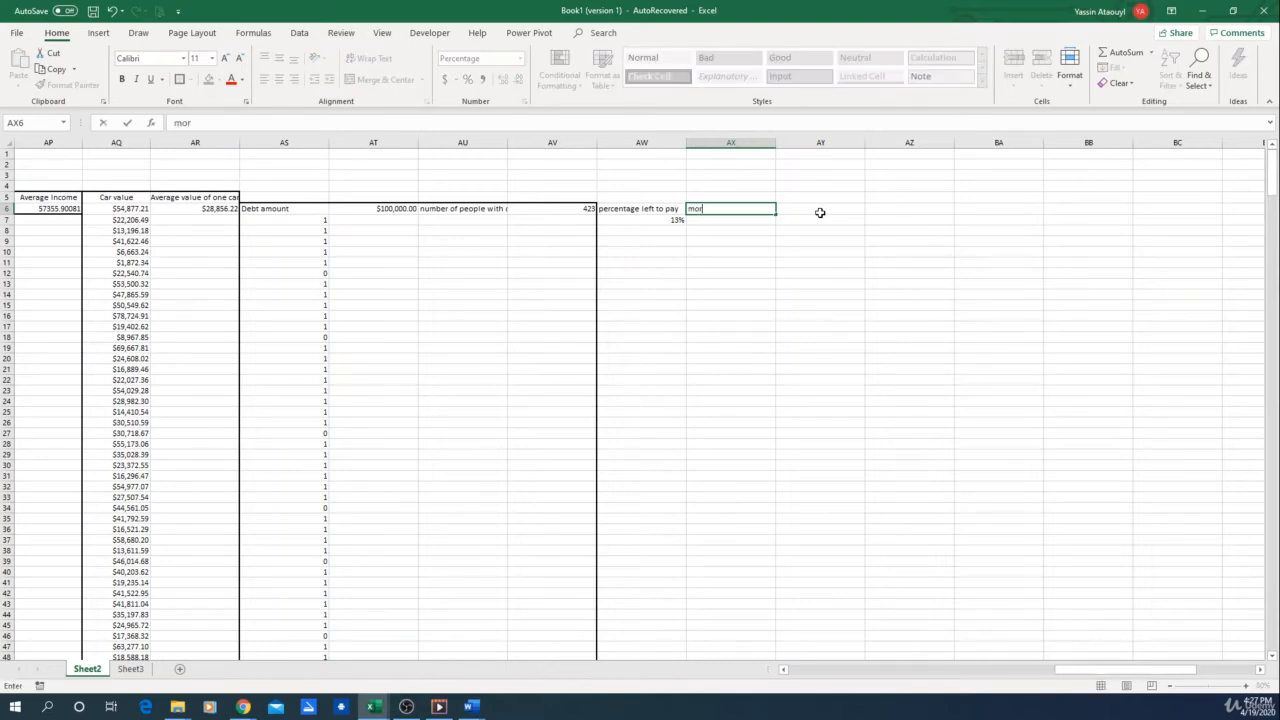
{"action": "key", "text": "BackSpace"}
{"action": "key", "text": "BackSpace"}
{"action": "type", "text": "less than"}
Enter a 30% threshold in AY6 and format the cell as a percentage
{"action": "left_click", "coordinate": [820, 212]}
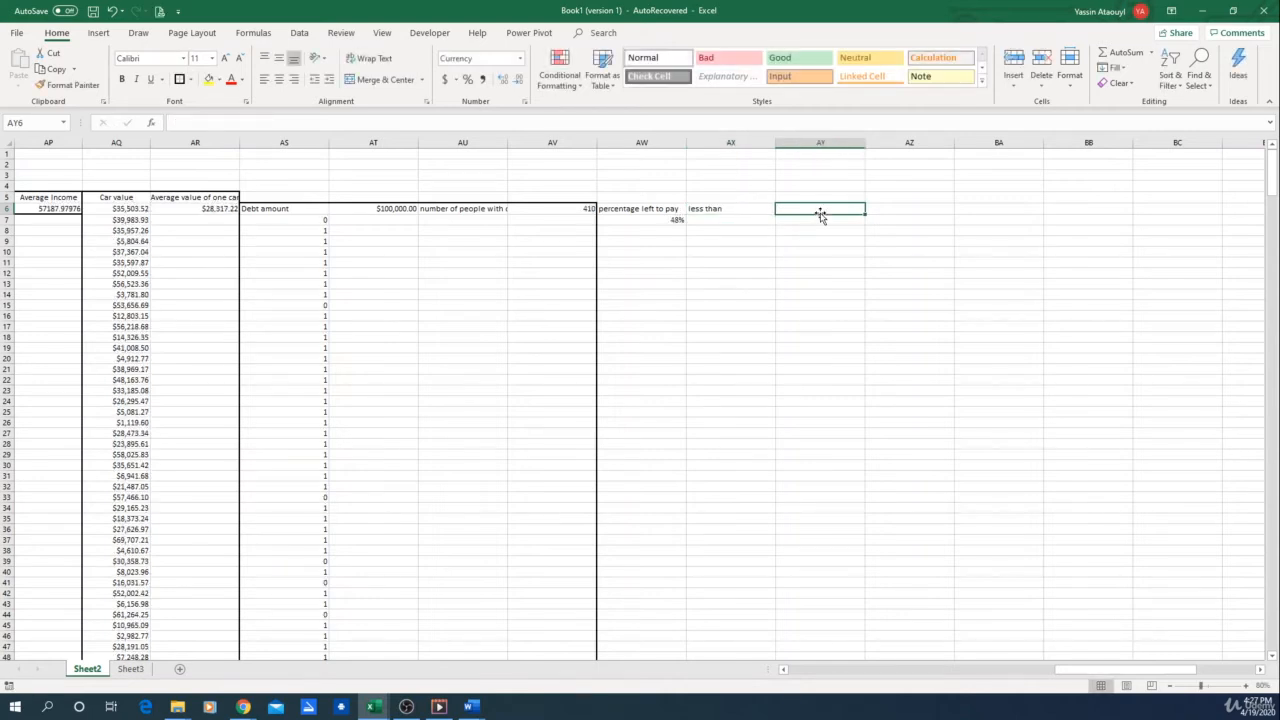
{"action": "type", "text": "30%"}
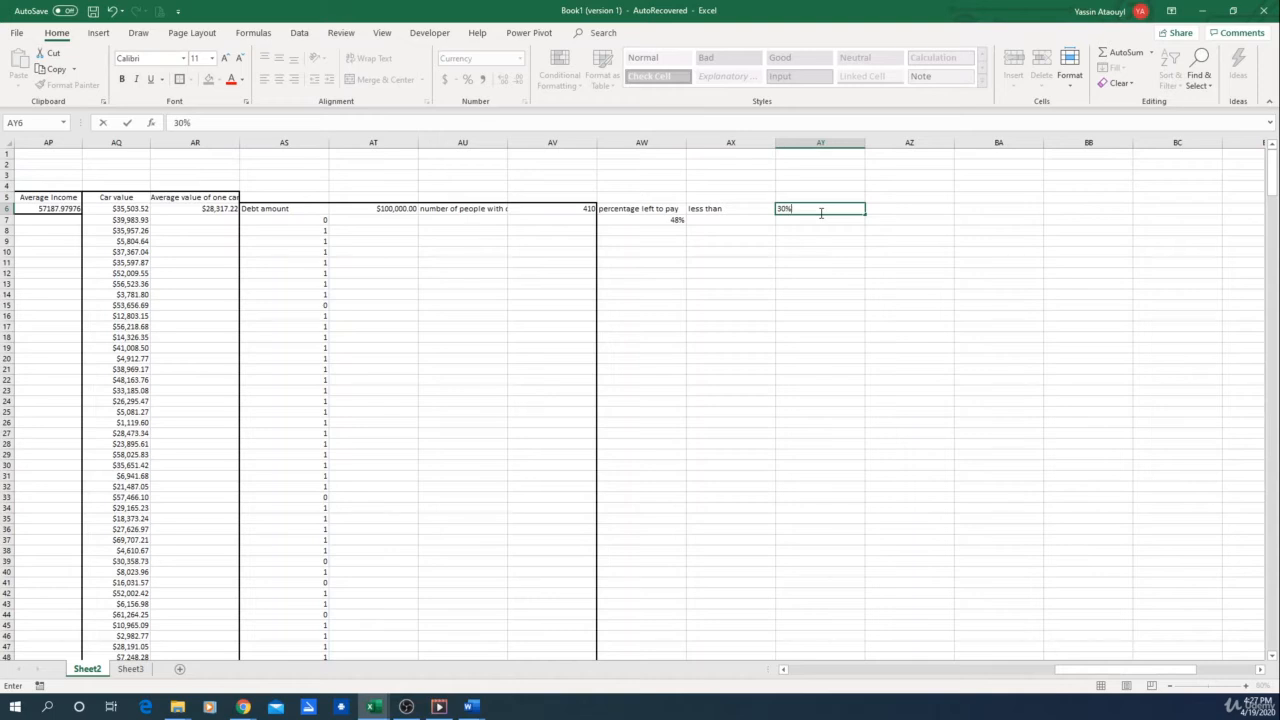
{"action": "key", "text": "Return"}
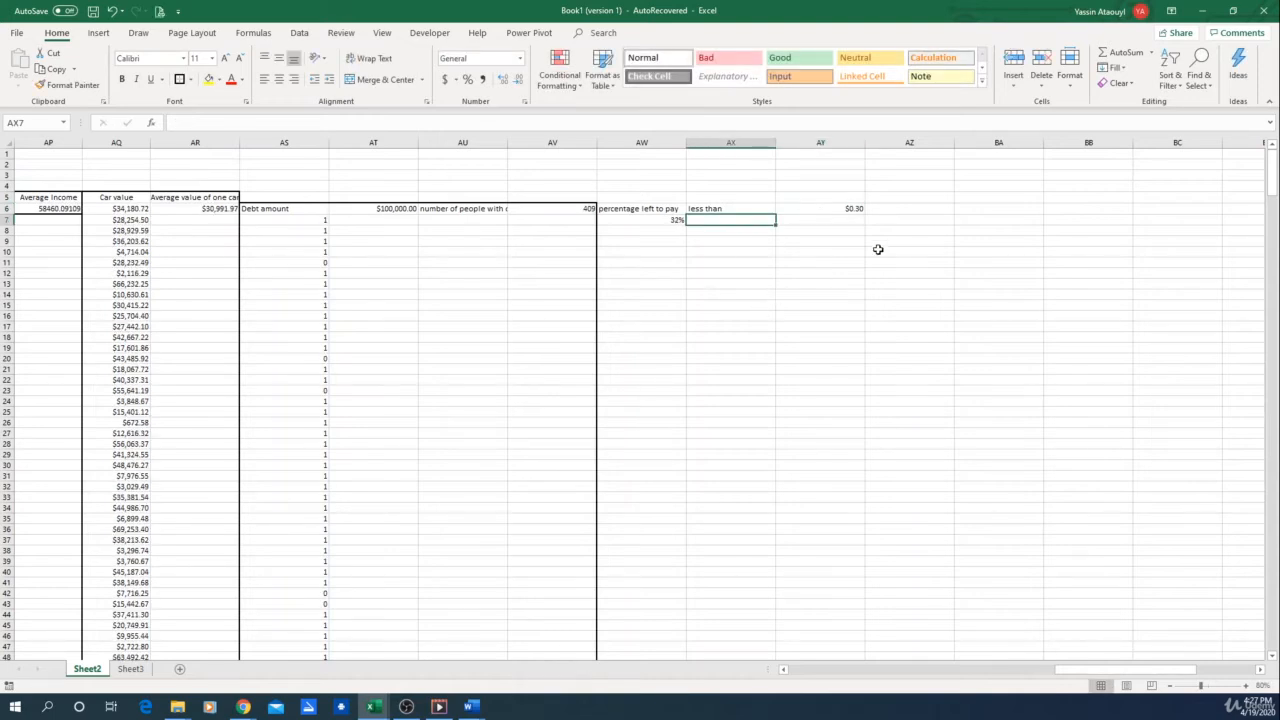
{"action": "left_click", "coordinate": [840, 210]}
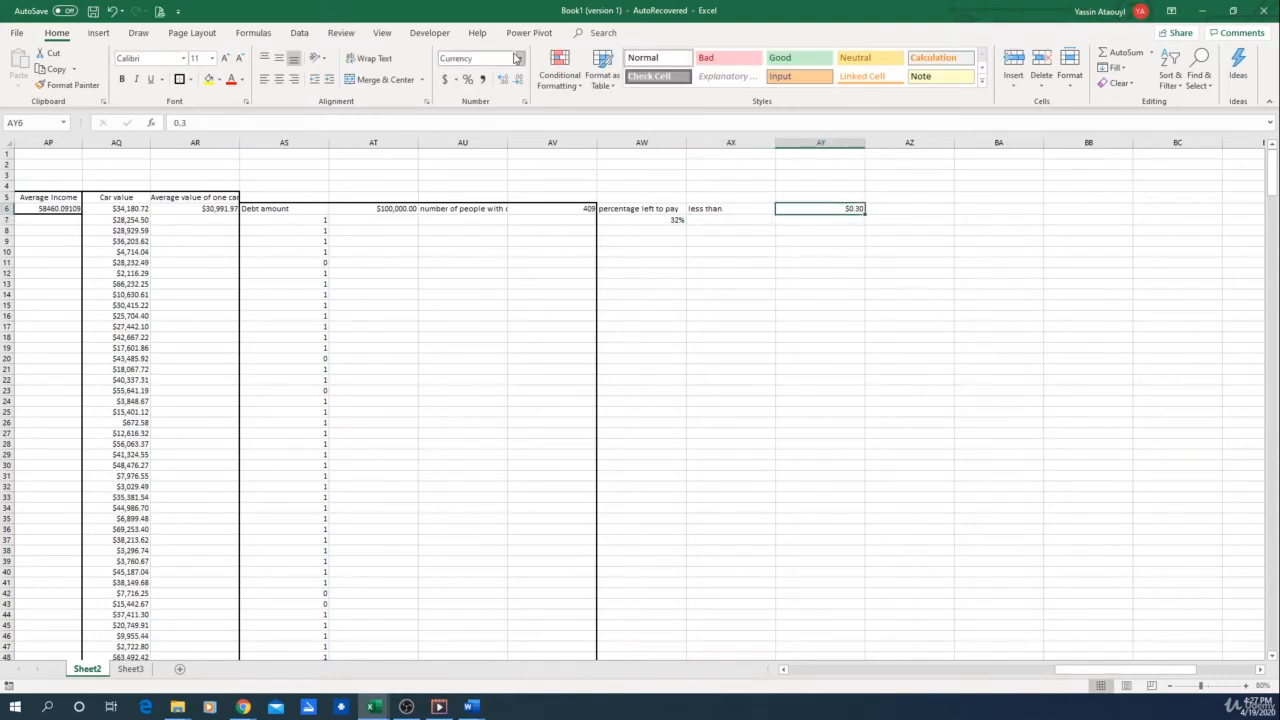
{"action": "left_click", "coordinate": [519, 58]}
{"action": "left_click", "coordinate": [468, 106]}
{"action": "left_click", "coordinate": [849, 263]}
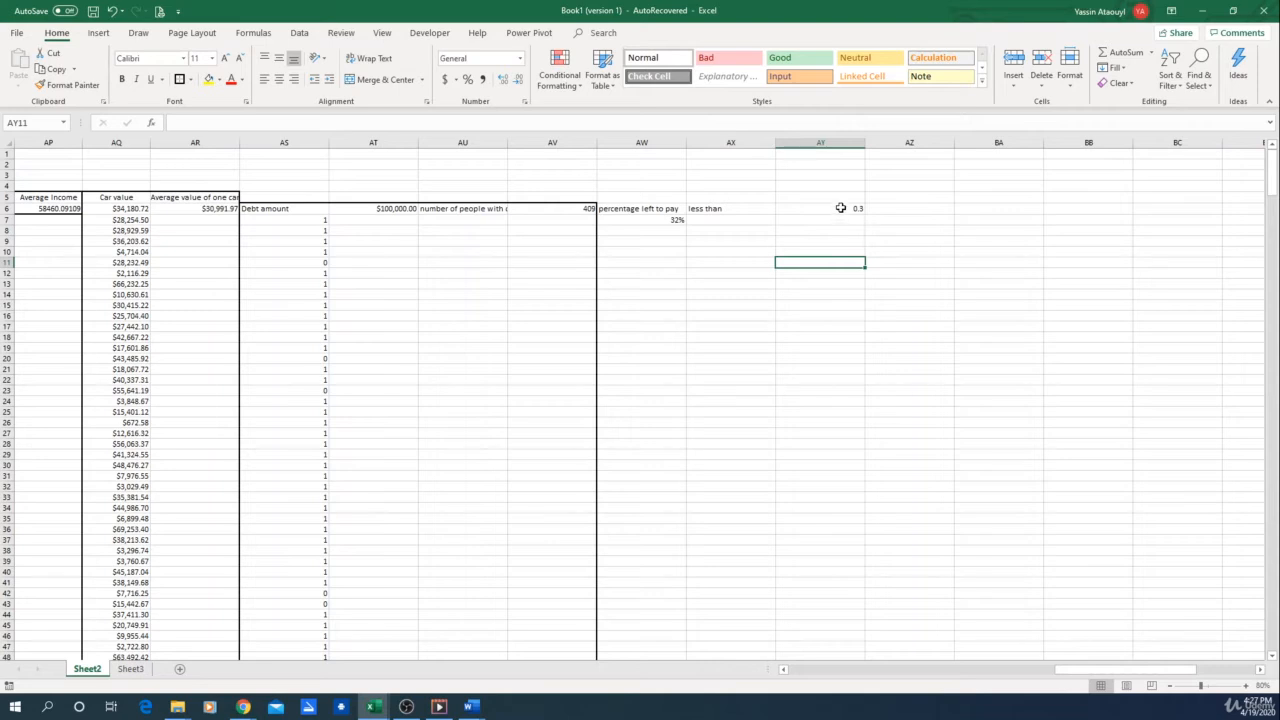
{"action": "left_click", "coordinate": [840, 208]}
{"action": "left_click", "coordinate": [468, 80]}
{"action": "left_click", "coordinate": [934, 281]}
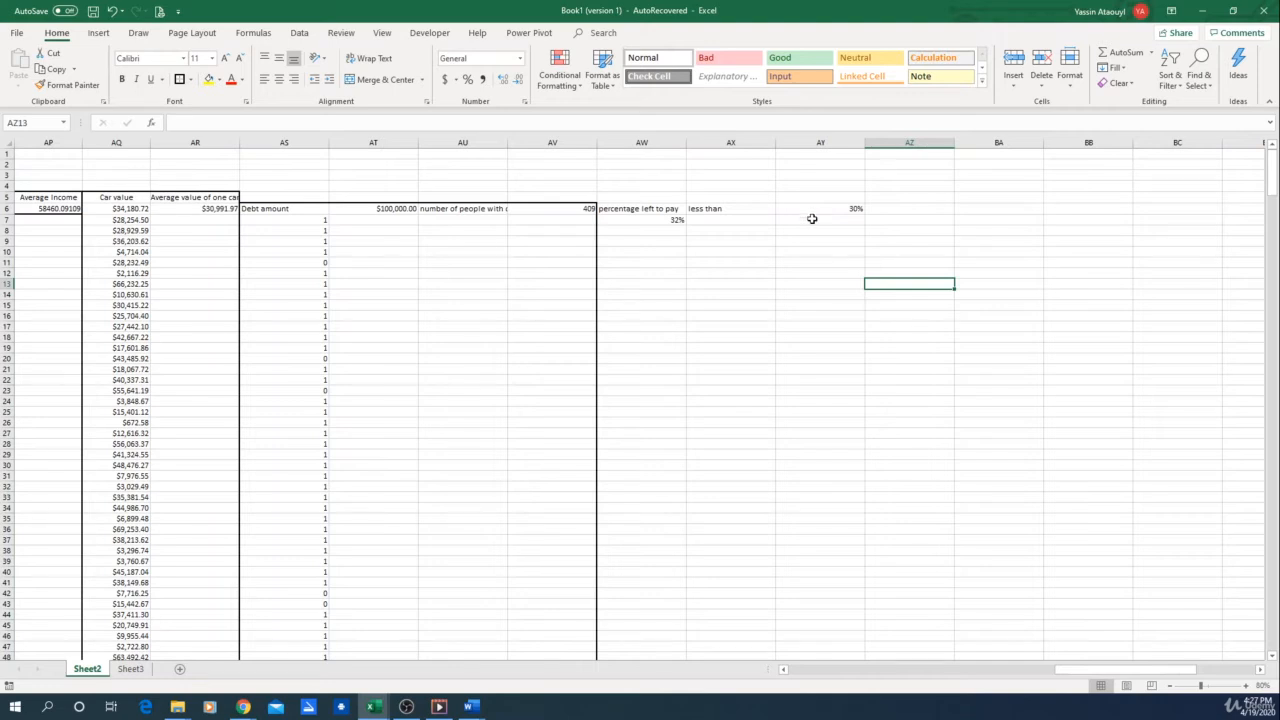
In AX7, enter an IF formula returning 1 when AW7 is less than the AY6 threshold and 0 otherwise
{"action": "left_click", "coordinate": [740, 221]}
{"action": "type", "text": "="}
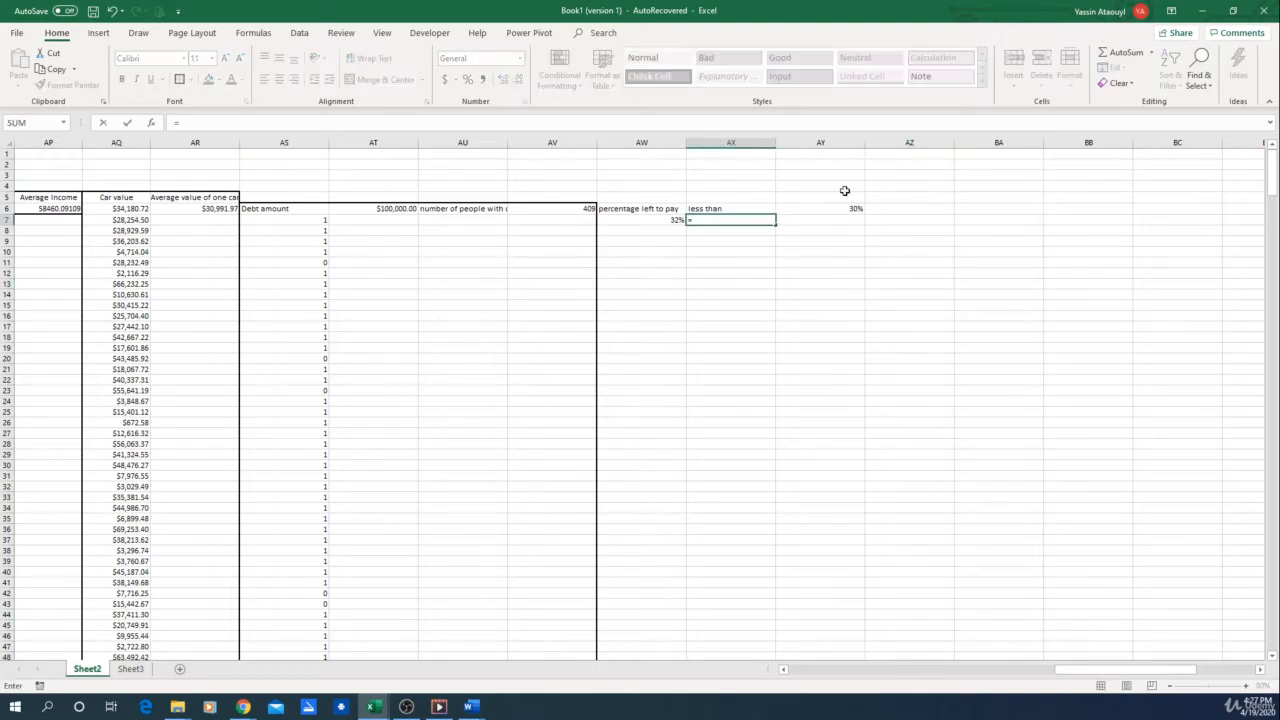
{"action": "type", "text": "if"}
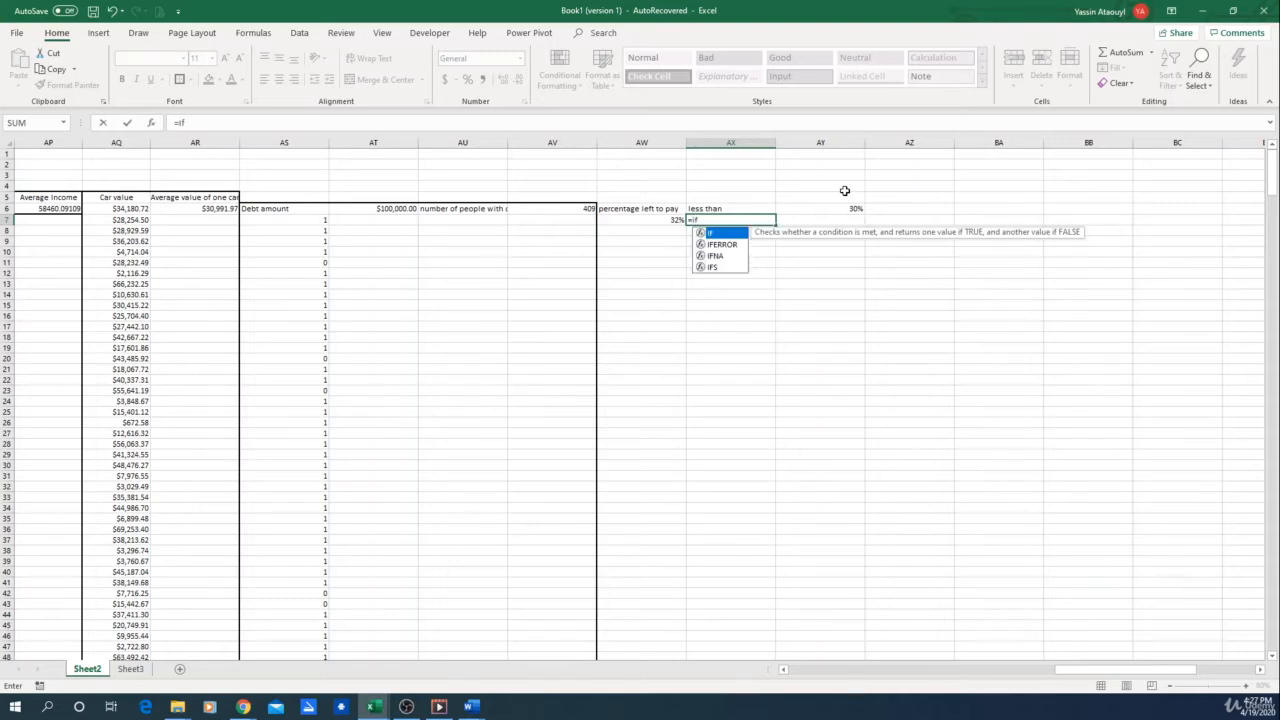
{"action": "type", "text": "("}
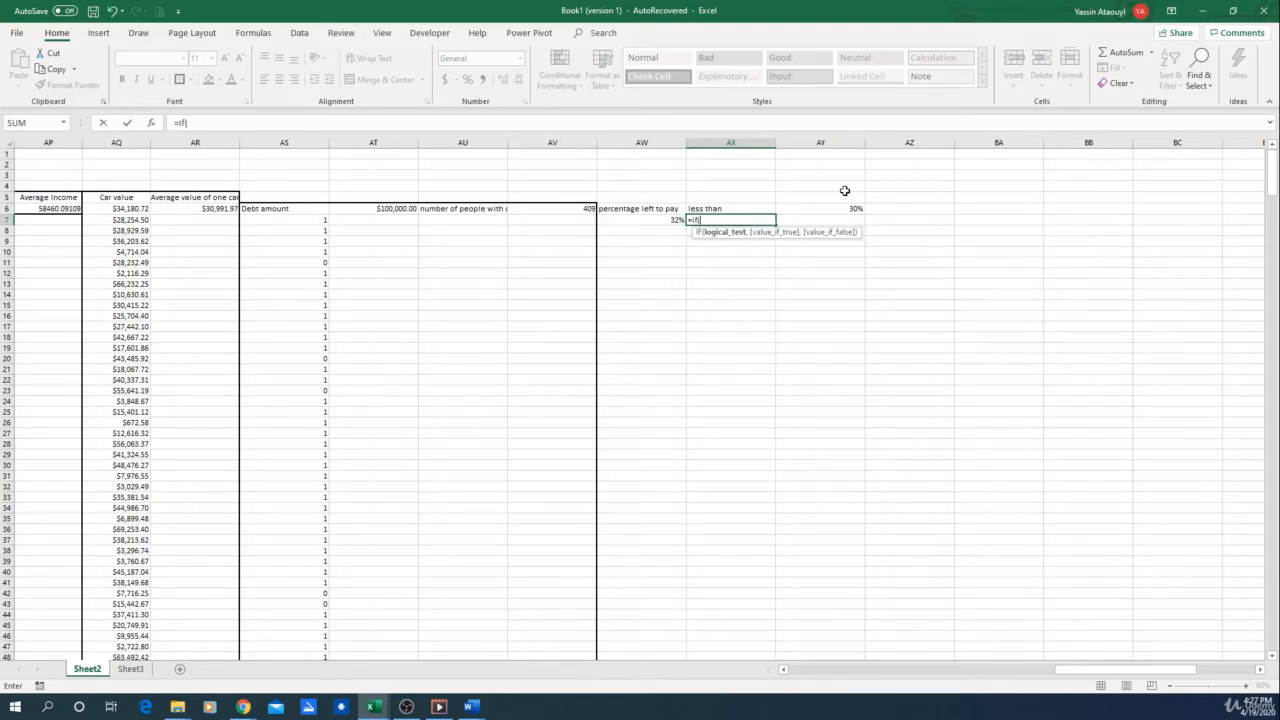
{"action": "left_click", "coordinate": [655, 219]}
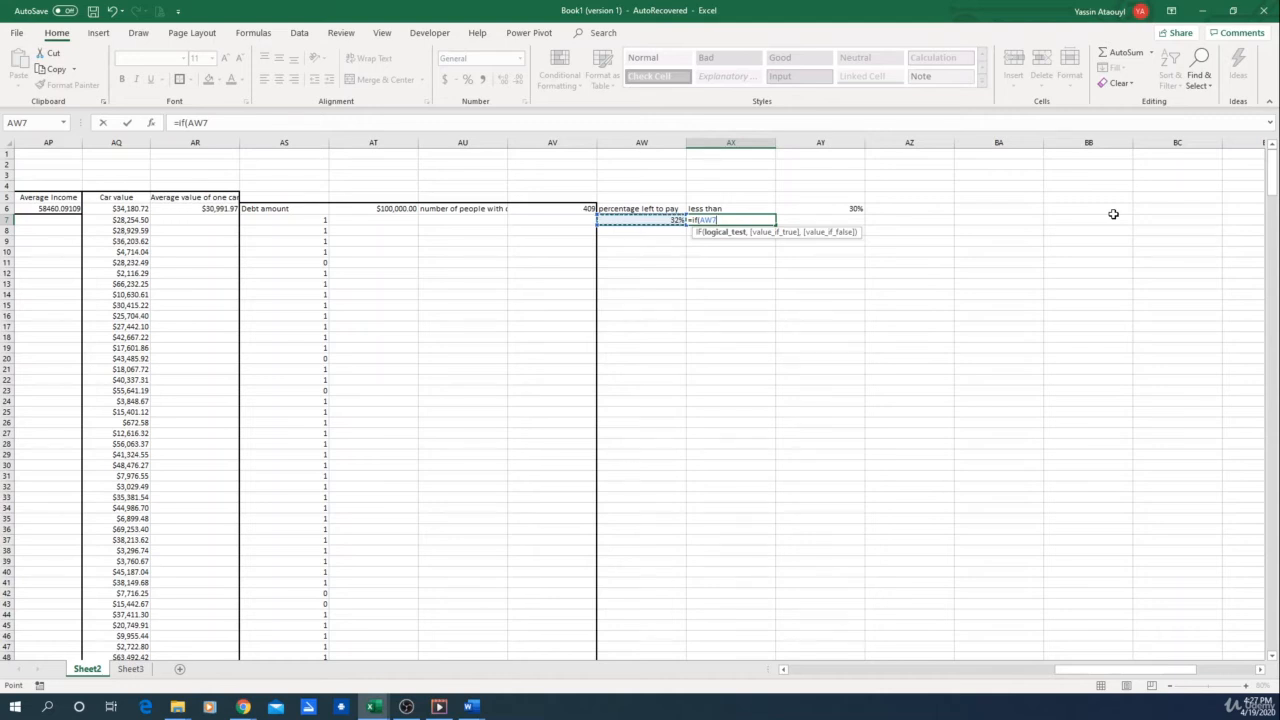
{"action": "type", "text": "<"}
{"action": "left_click", "coordinate": [857, 208]}
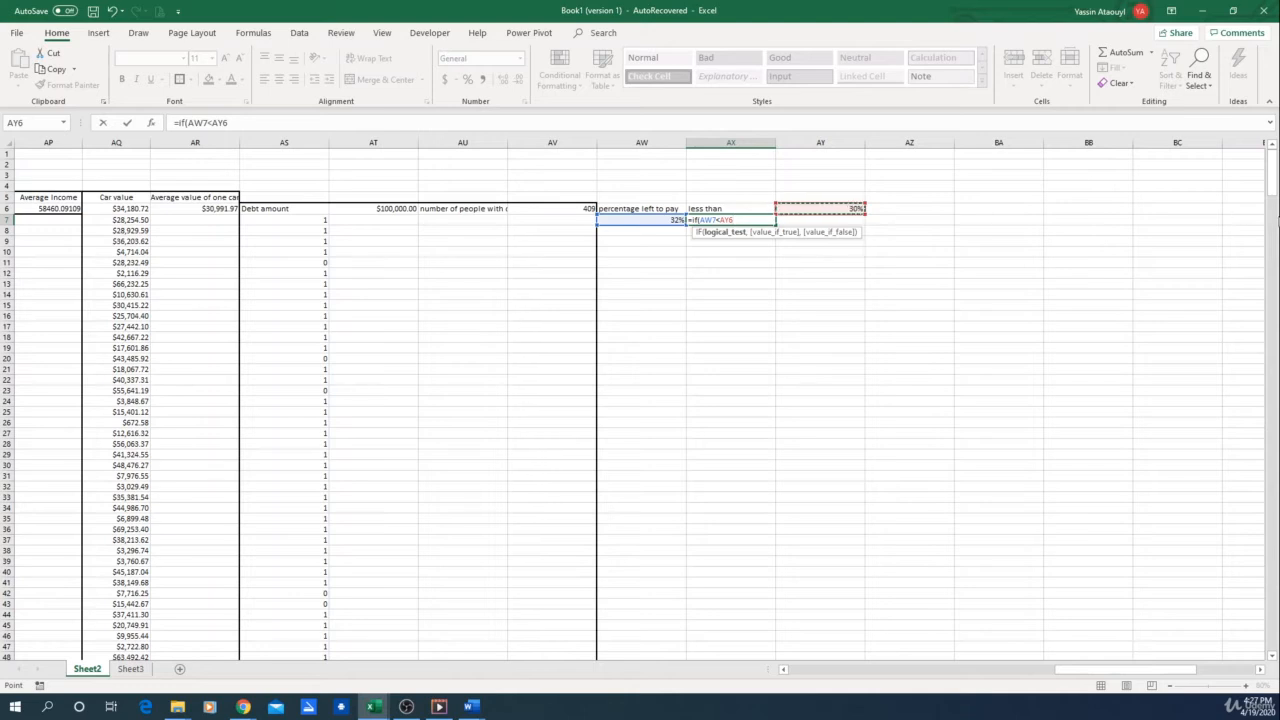
{"action": "type", "text": ",1"}
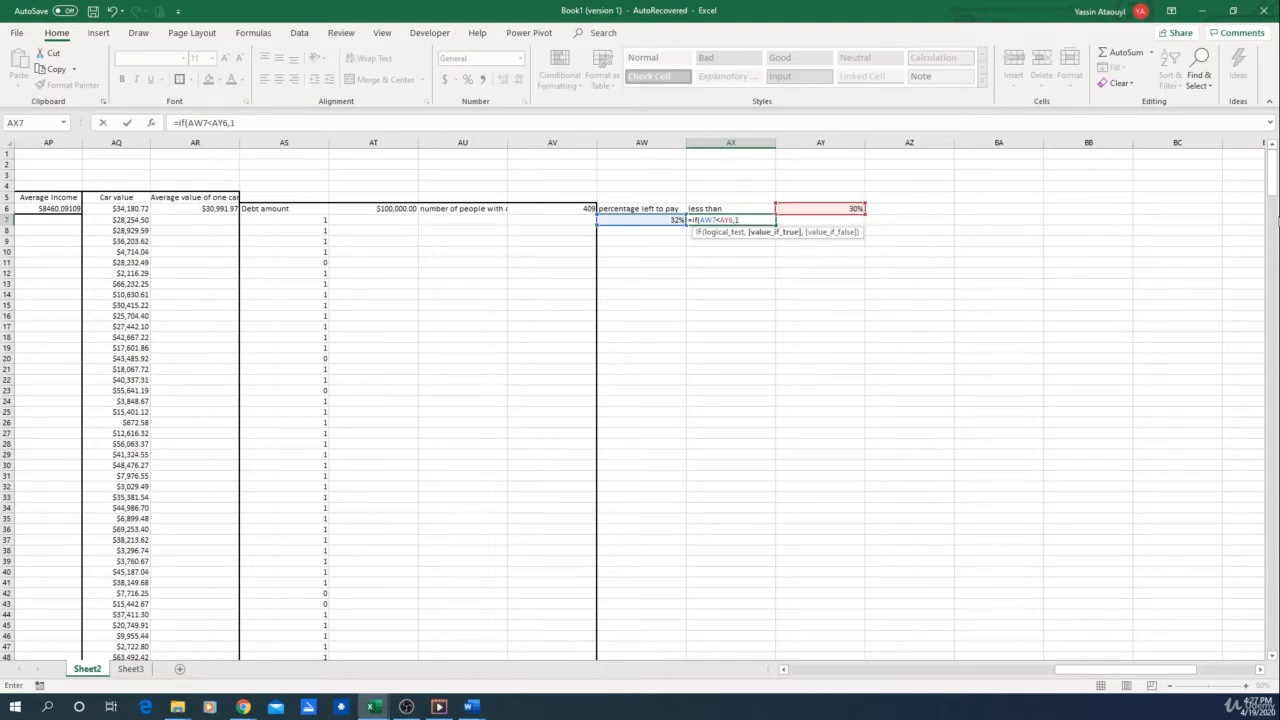
{"action": "type", "text": ",0)"}
{"action": "key", "text": "Return"}
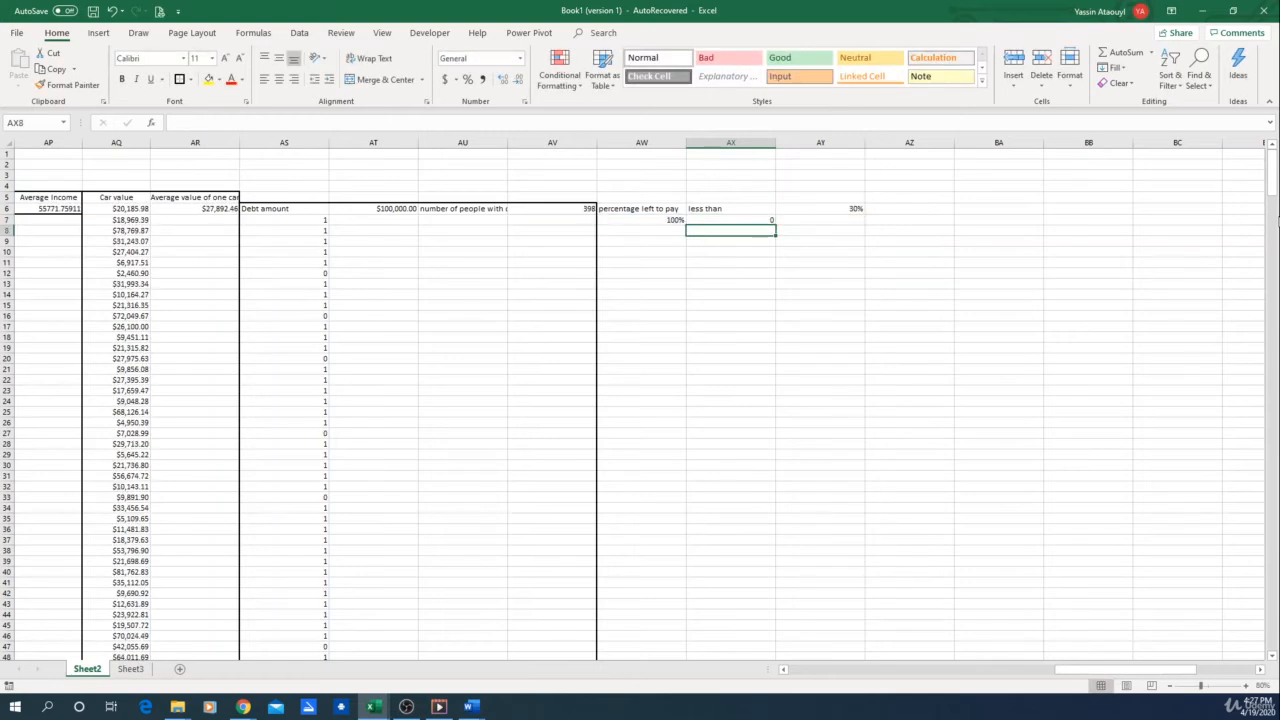
Make the threshold reference in the AX7 IF formula absolute as $AY$6
{"action": "left_click_drag", "start_coordinate": [663, 219], "coordinate": [768, 220]}
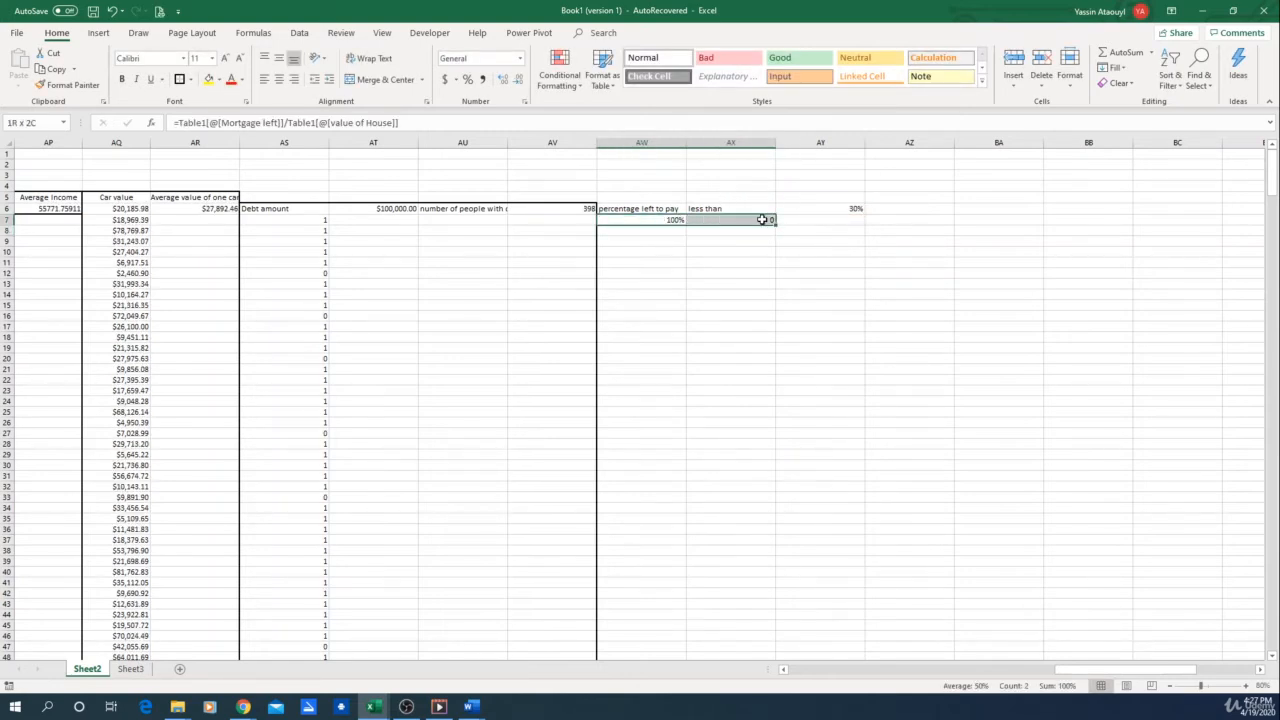
{"action": "double_click", "coordinate": [752, 219]}
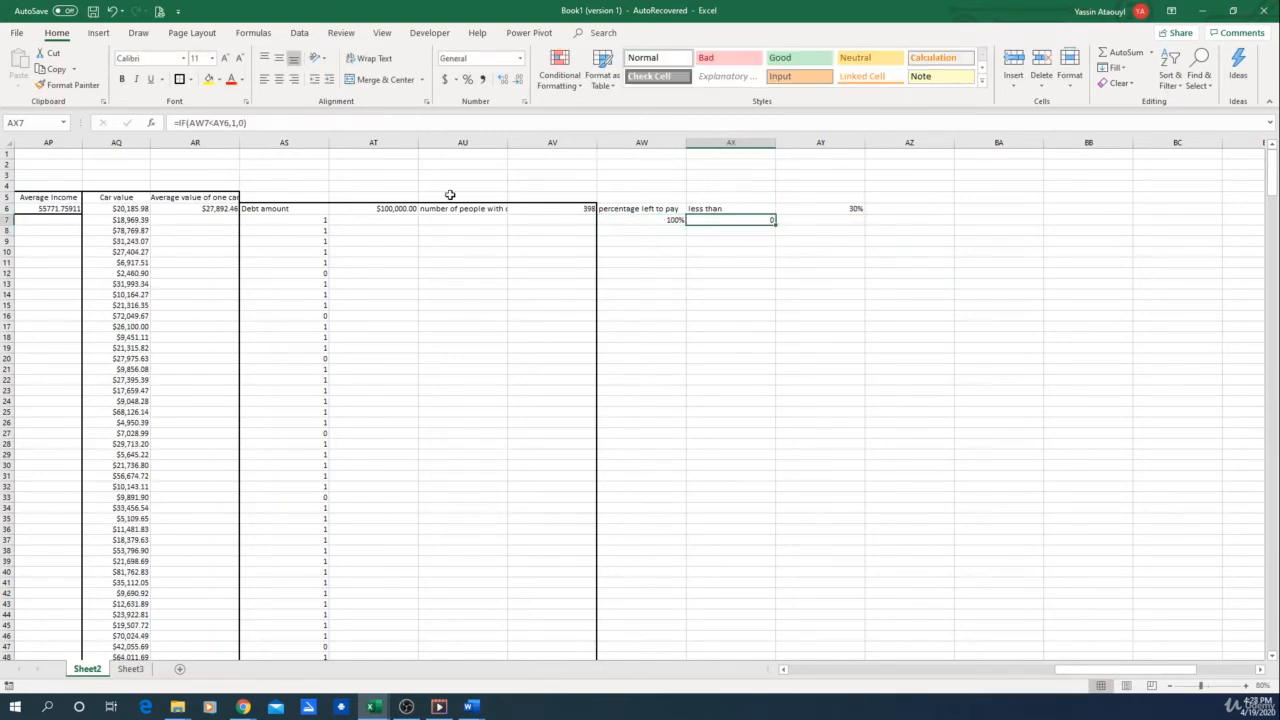
{"action": "left_click", "coordinate": [220, 122]}
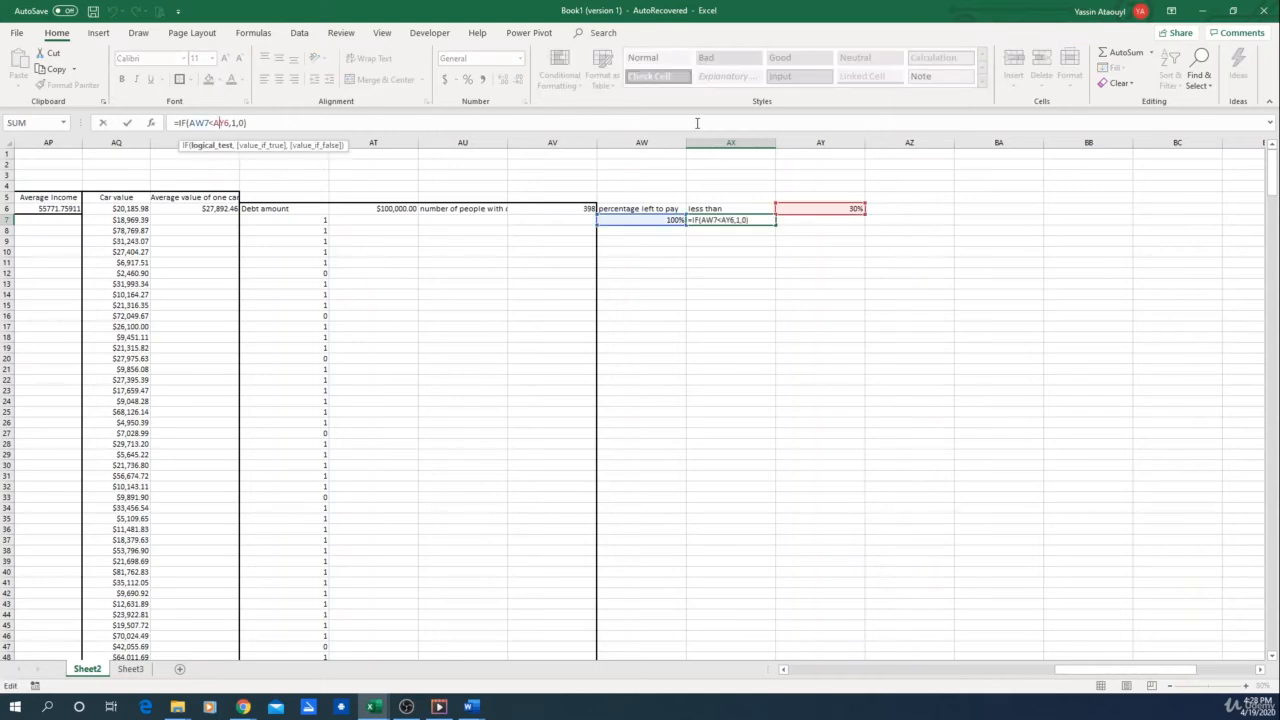
{"action": "type", "text": "$"}
{"action": "key", "text": "Right"}
{"action": "type", "text": "$"}
{"action": "key", "text": "Return"}
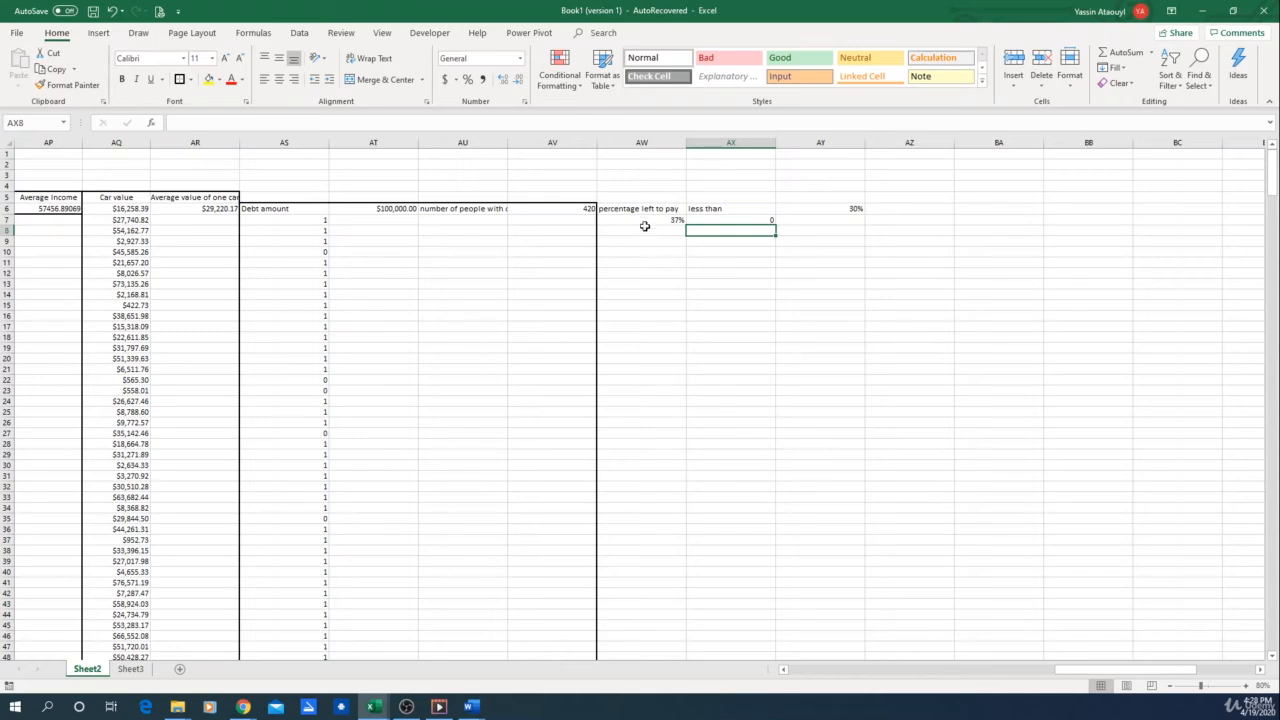
Fill the AW7 percentage and AX7 flag formulas down through row 499 and check the filled cells against the threshold
{"action": "left_click_drag", "start_coordinate": [645, 219], "coordinate": [765, 219]}
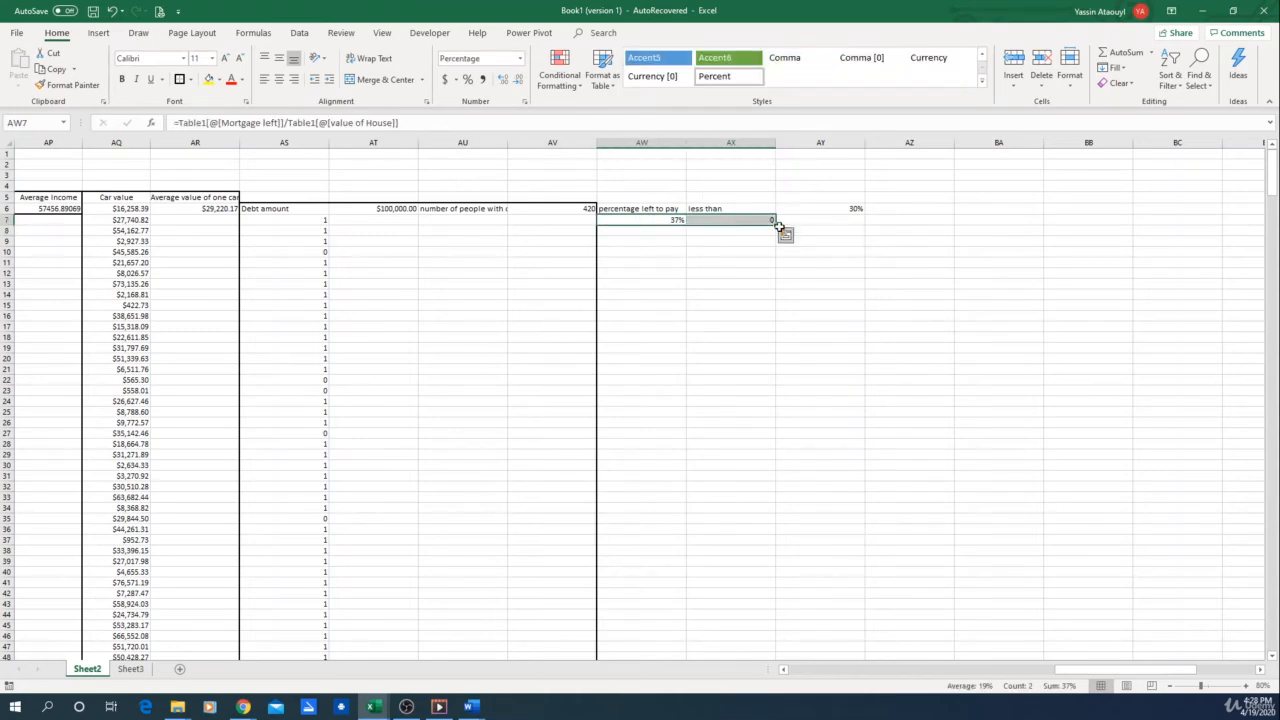
{"action": "left_click_drag", "start_coordinate": [775, 223], "coordinate": [785, 624]}
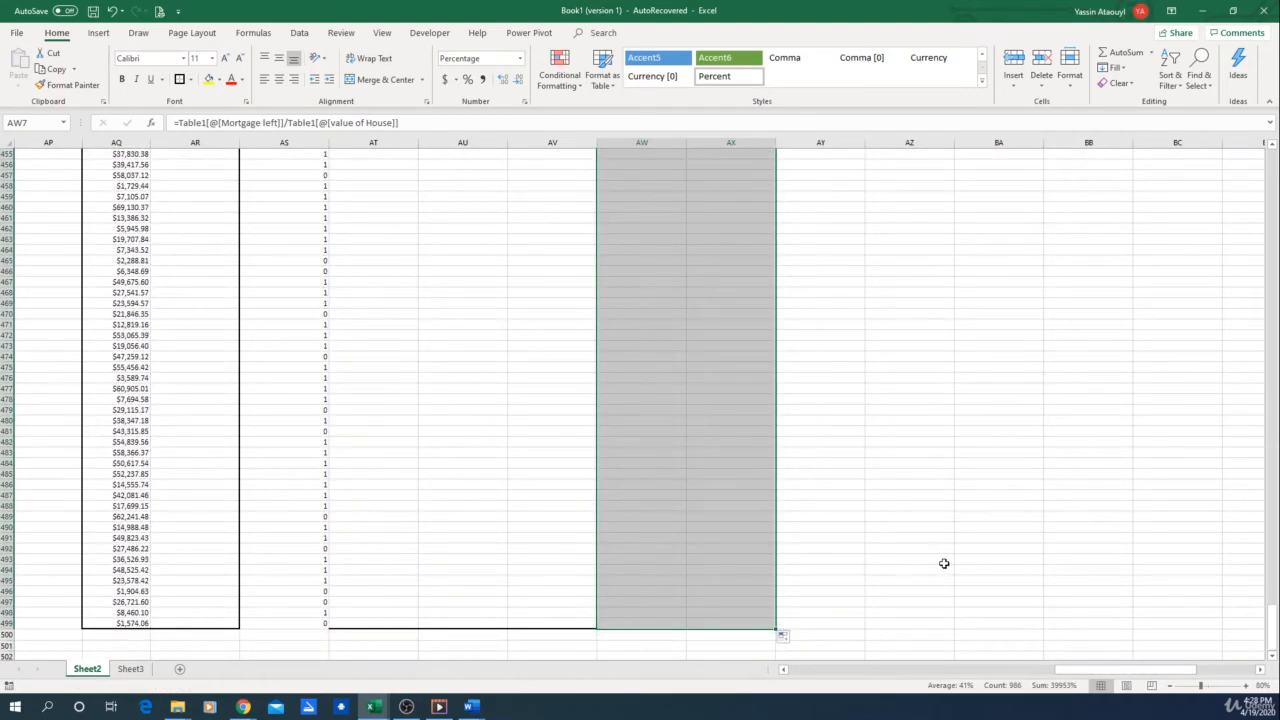
{"action": "scroll", "coordinate": [951, 563], "scroll_direction": "up", "scroll_amount": 20}
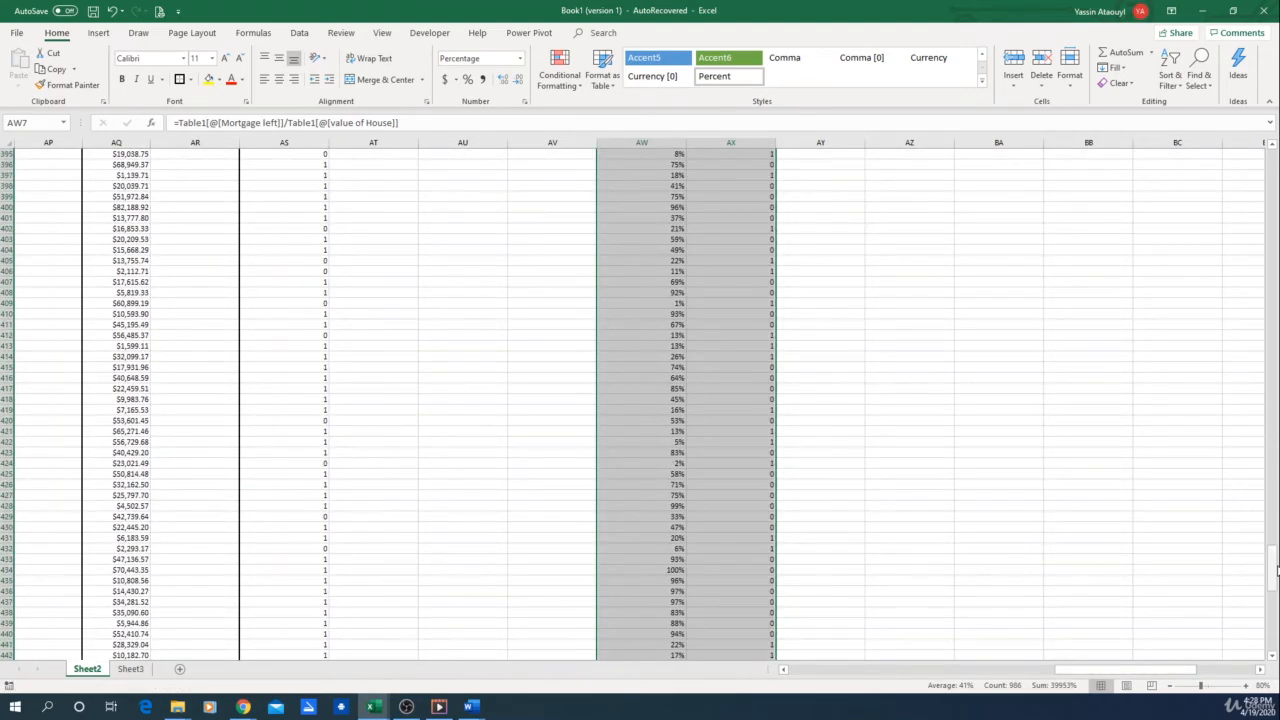
{"action": "left_click_drag", "start_coordinate": [1270, 566], "coordinate": [1269, 150]}
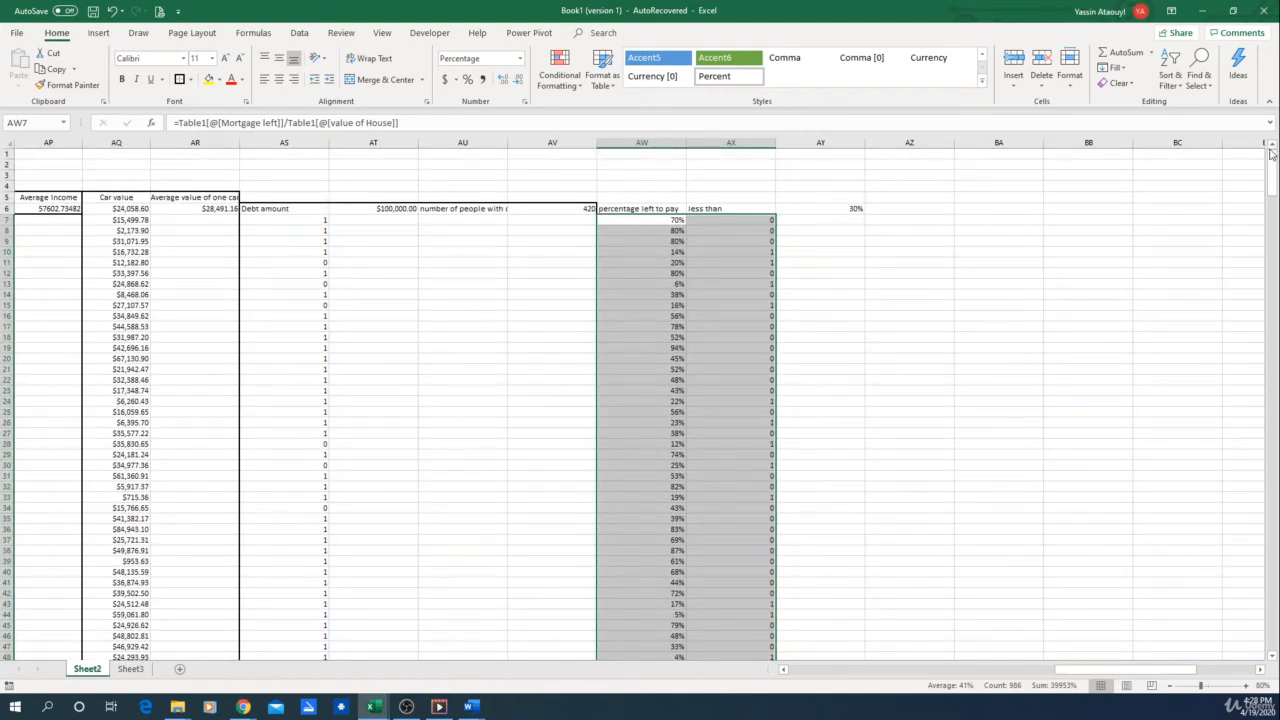
{"action": "left_click", "coordinate": [685, 224]}
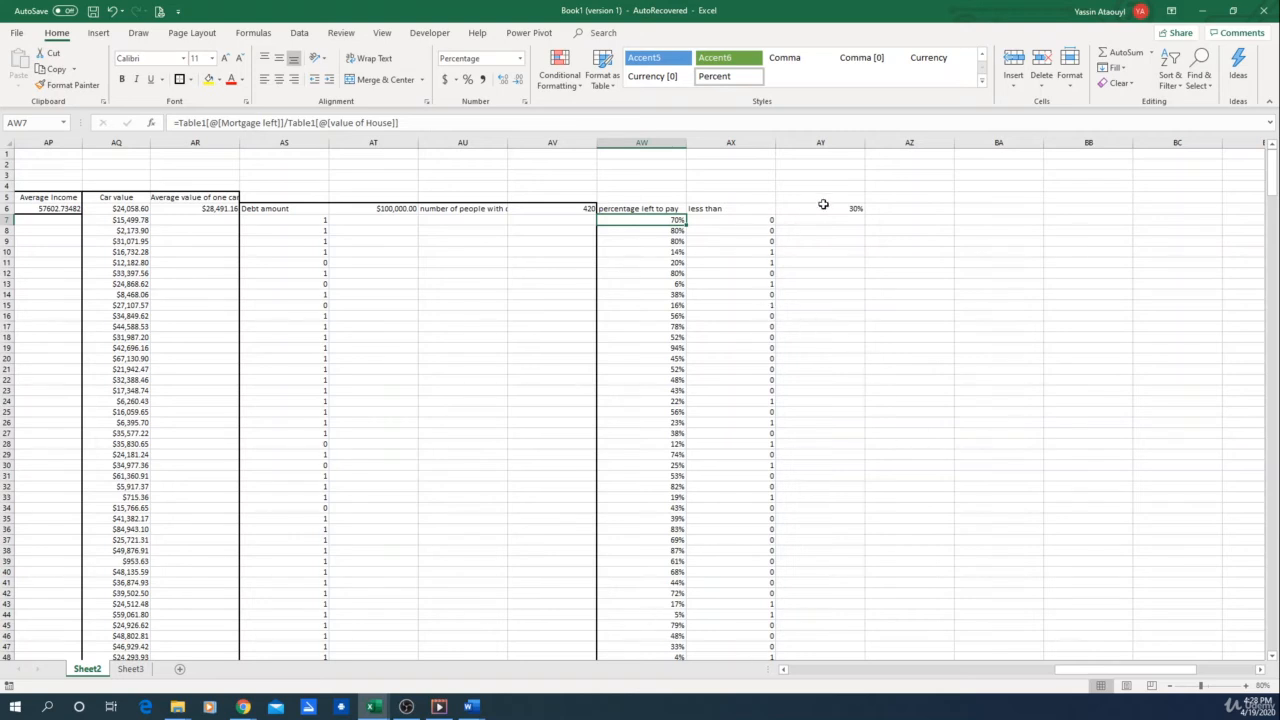
{"action": "left_click", "coordinate": [759, 265]}
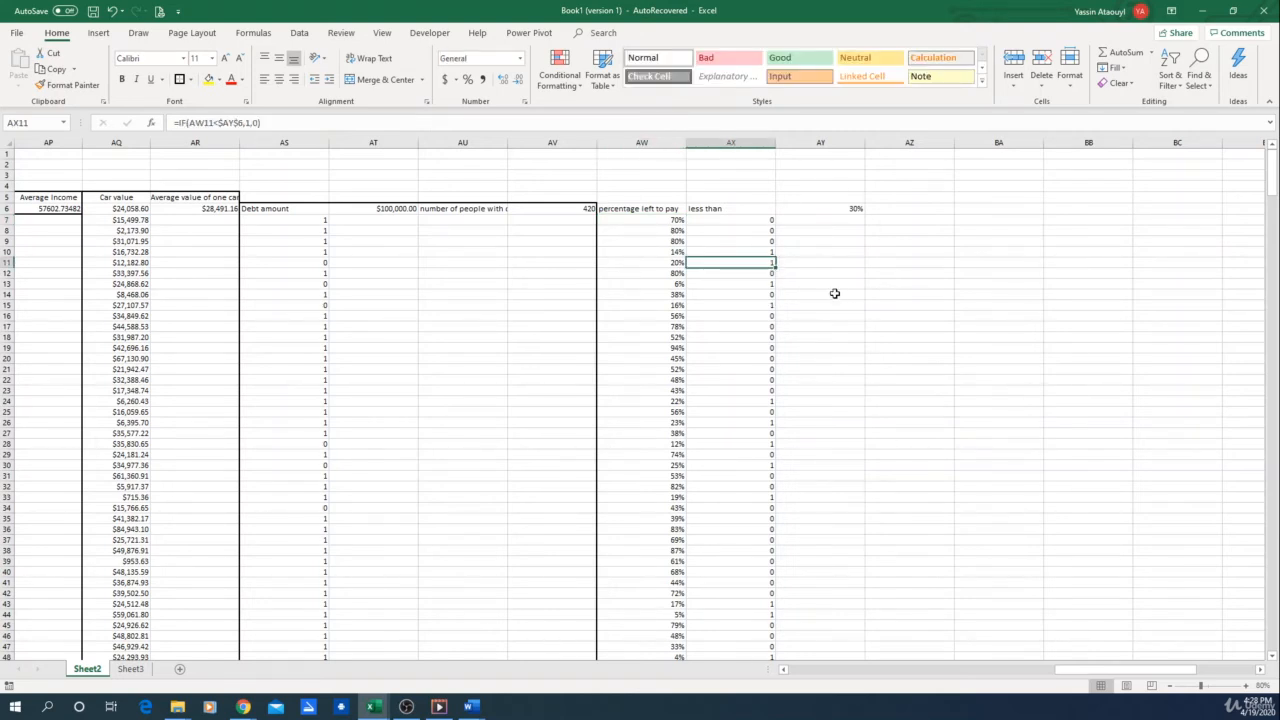
Enter the label "number of persons that have more than x% left on there mortage" in AZ6
{"action": "left_click", "coordinate": [891, 209]}
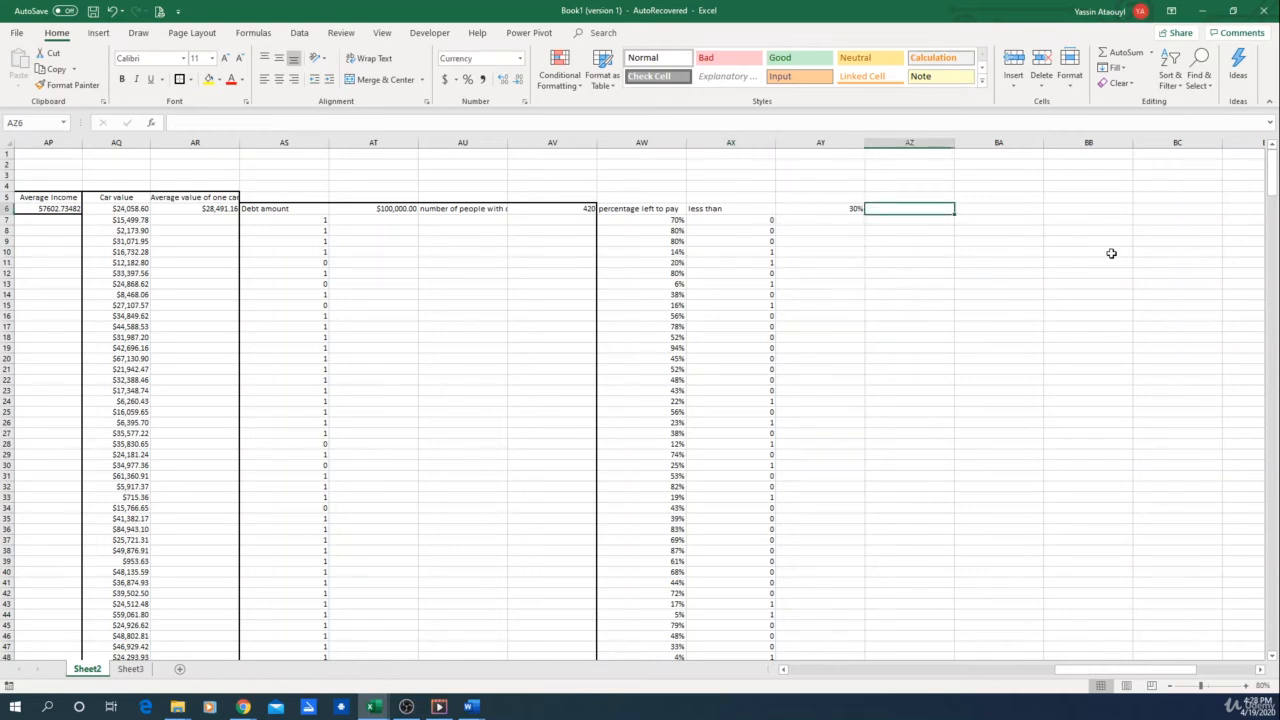
{"action": "type", "text": "H"}
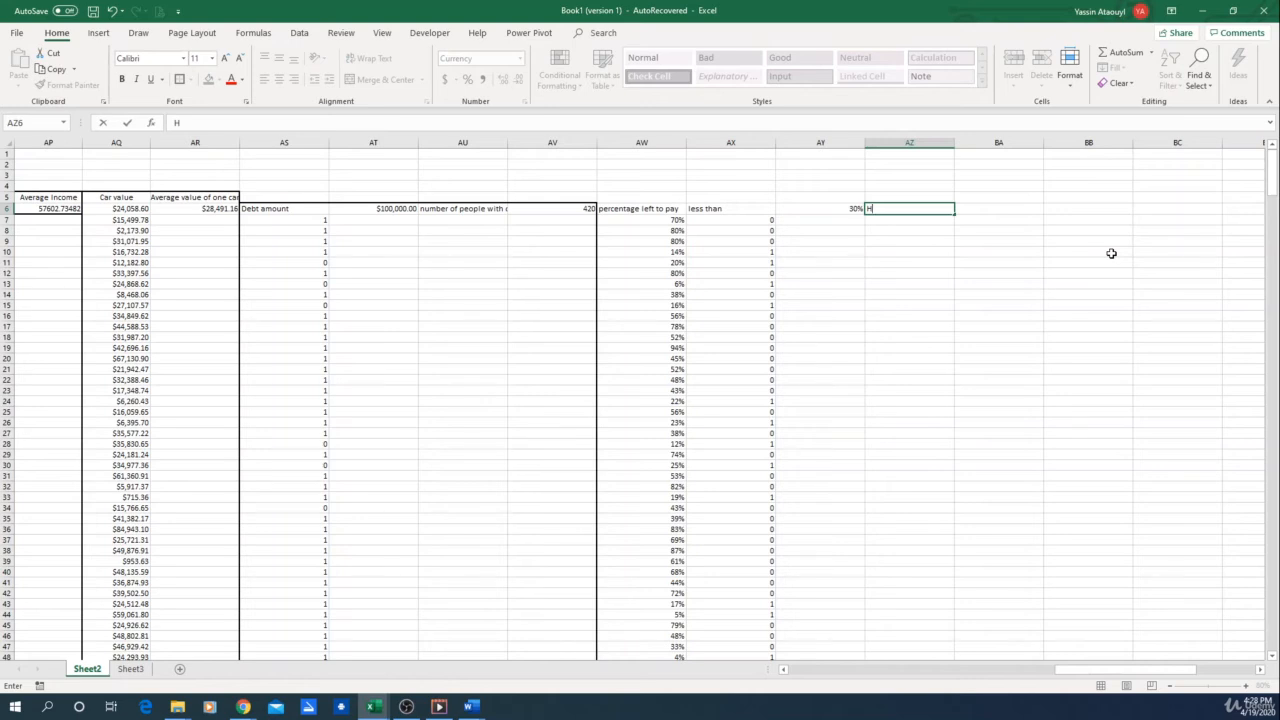
{"action": "key", "text": "BackSpace"}
{"action": "type", "text": "number of persons tha"}
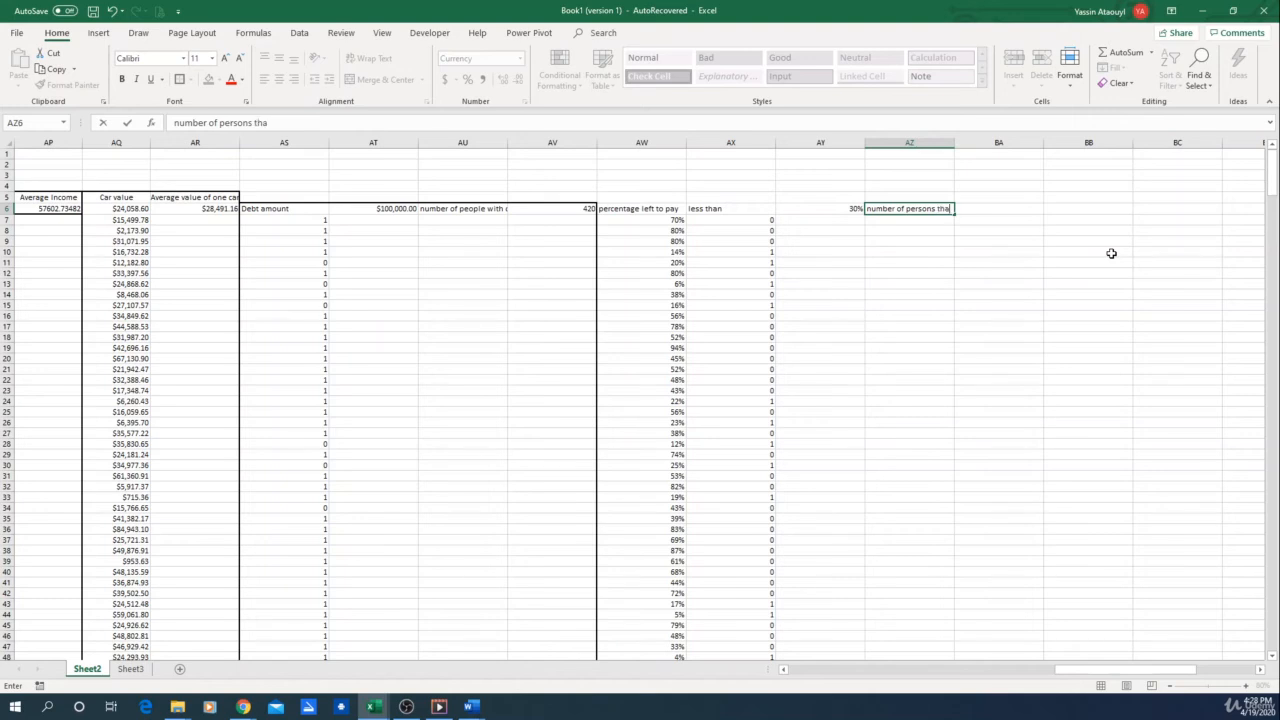
{"action": "type", "text": "t have more than x%"}
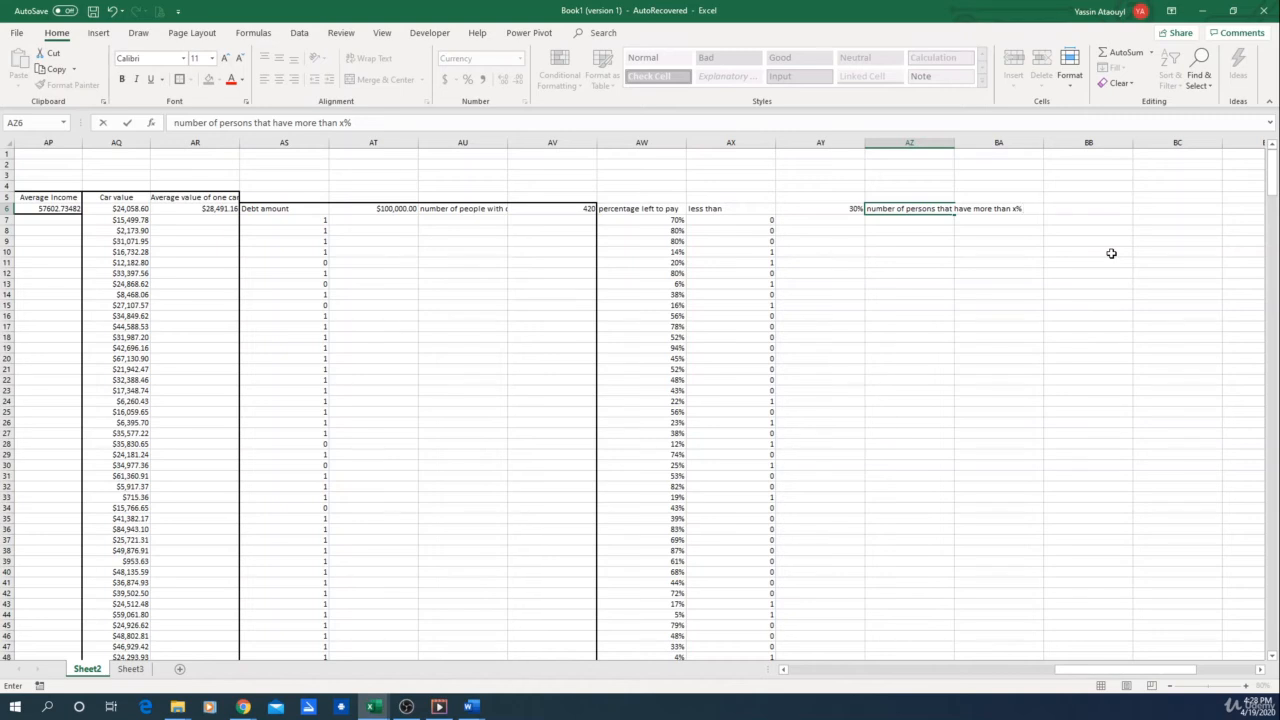
{"action": "type", "text": "left on there mortage"}
Correct the comparison in the AZ6 label so that it reads "less than x%"
{"action": "left_click", "coordinate": [995, 208]}
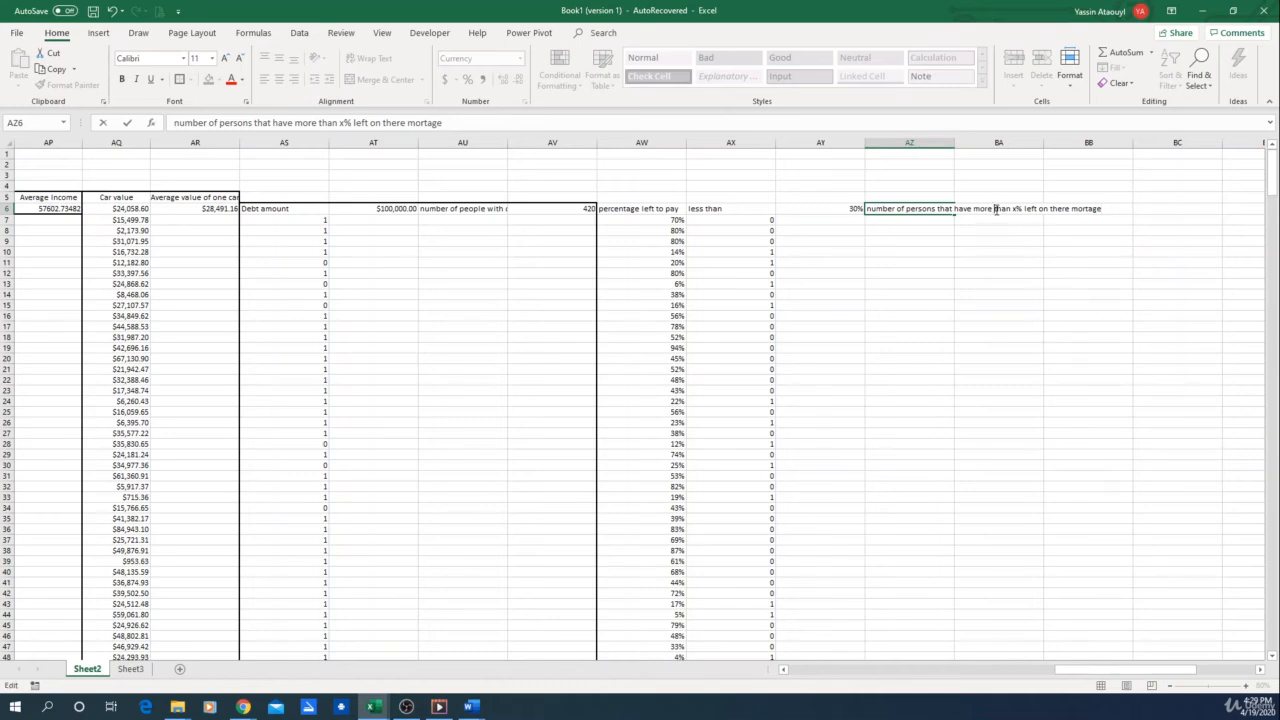
{"action": "left_click", "coordinate": [317, 122]}
{"action": "key", "text": "BackSpace"}
{"action": "key", "text": "BackSpace"}
{"action": "key", "text": "BackSpace"}
{"action": "key", "text": "BackSpace"}
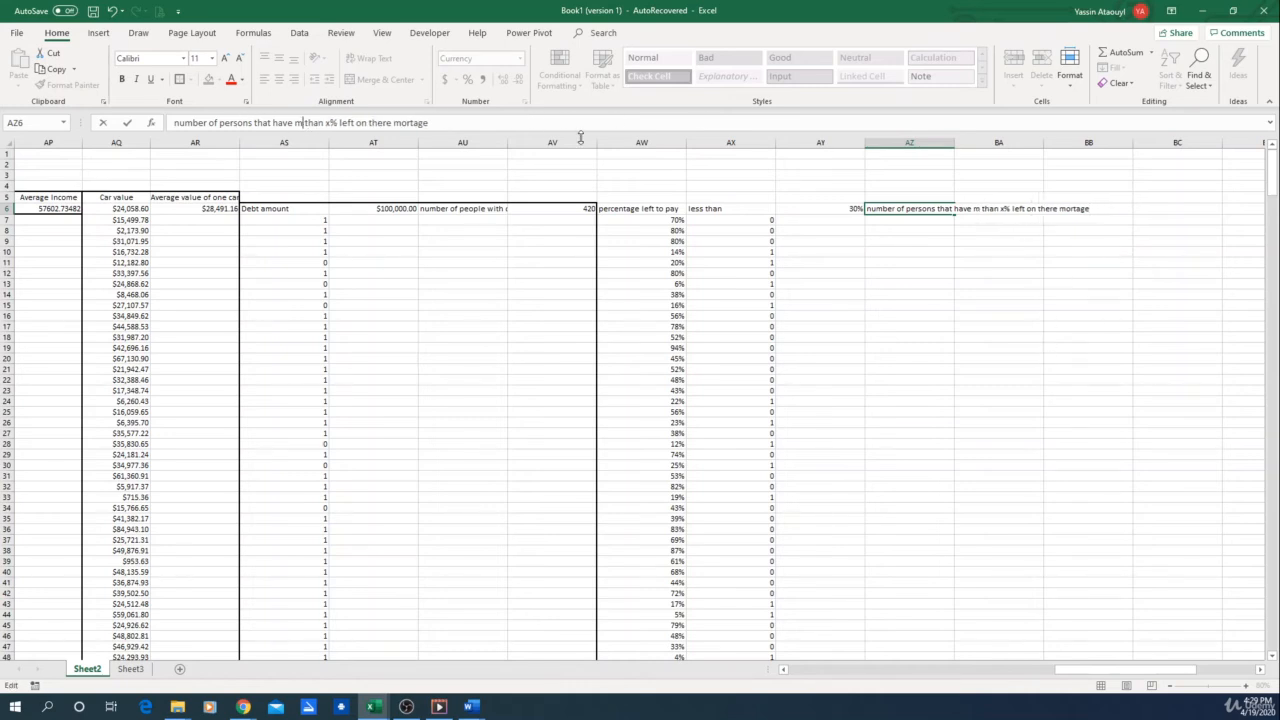
{"action": "type", "text": "less"}
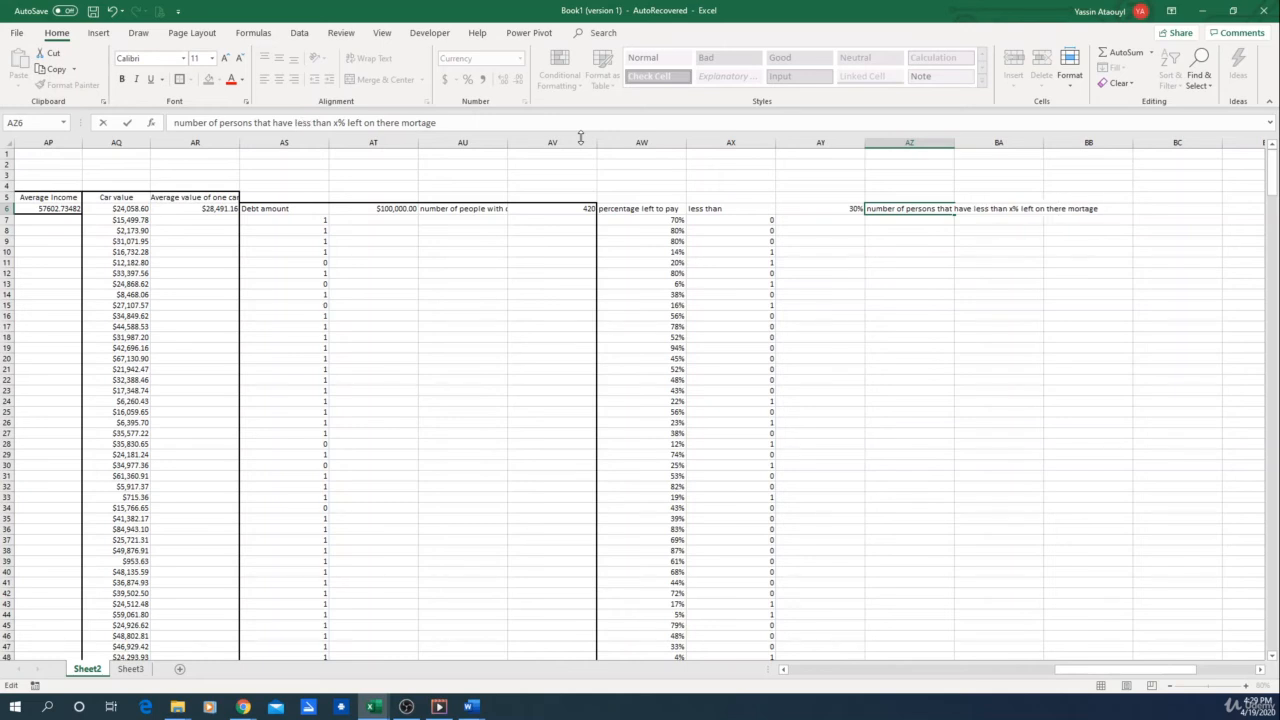
{"action": "key", "text": "Return"}
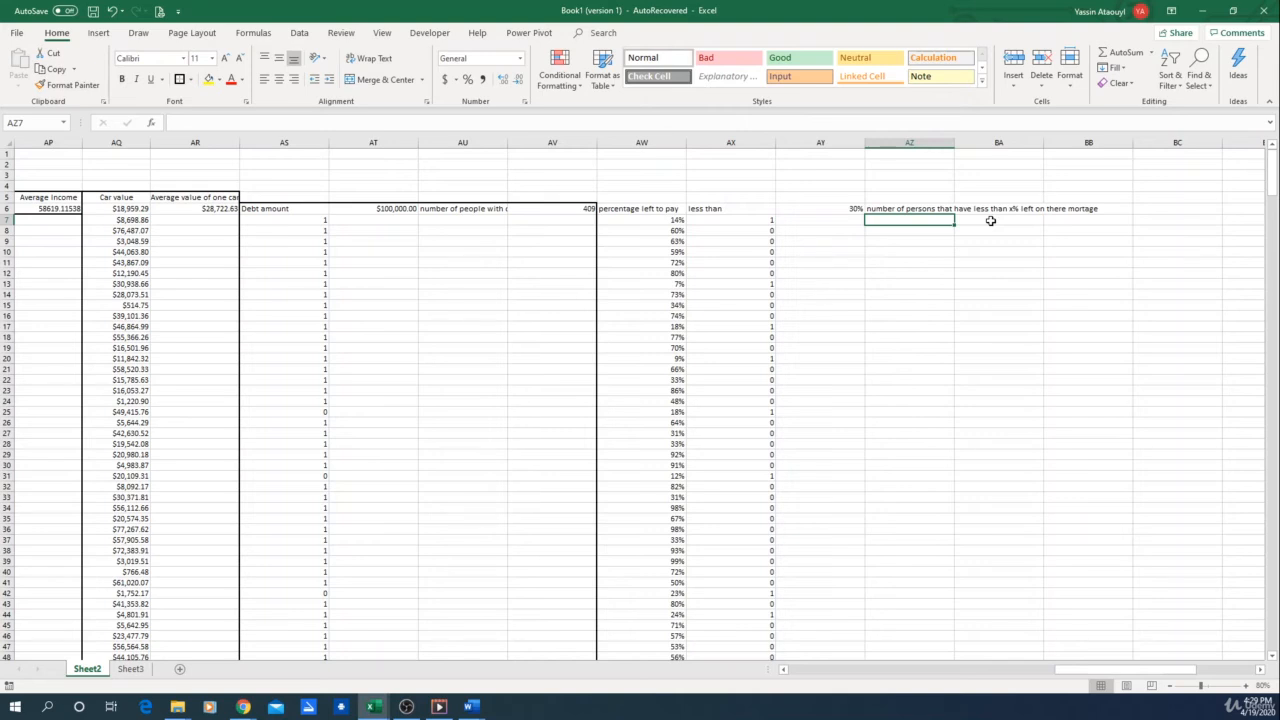
In AZ7, sum the flags in AX7:AX499 to count the people below the threshold
{"action": "type", "text": "=sum"}
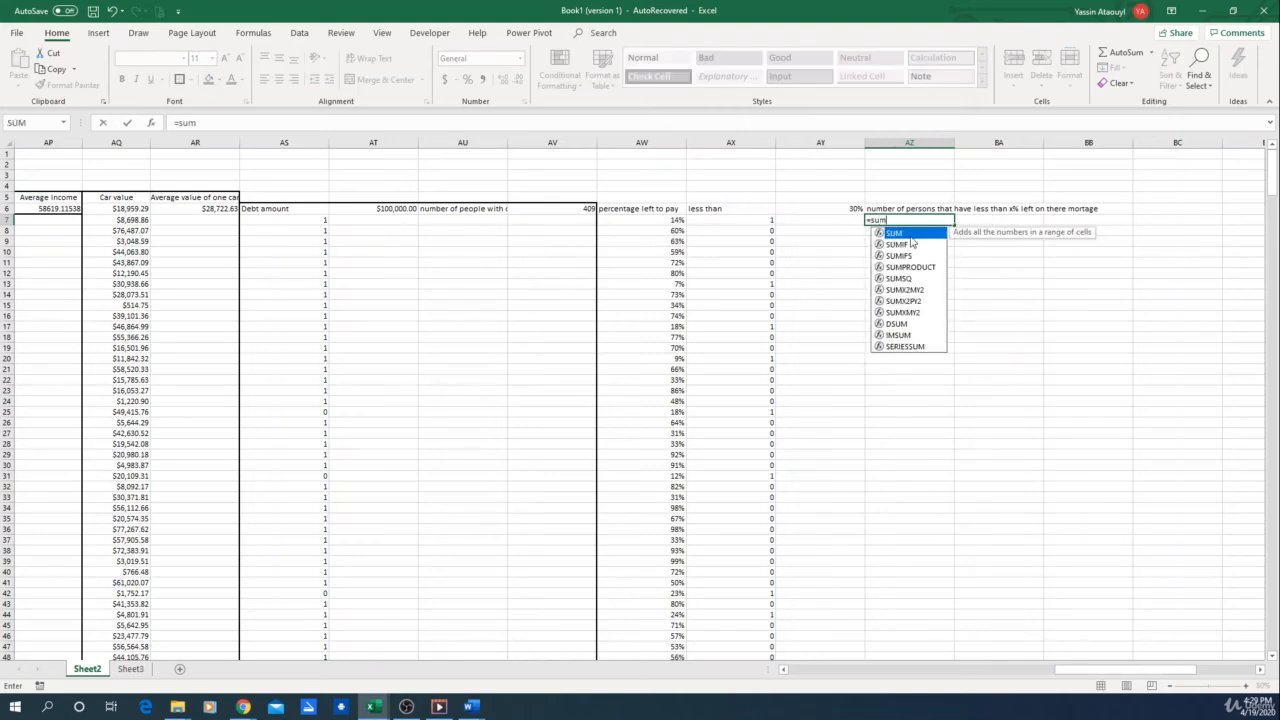
{"action": "key", "text": "Tab"}
{"action": "left_click_drag", "start_coordinate": [738, 224], "coordinate": [757, 623]}
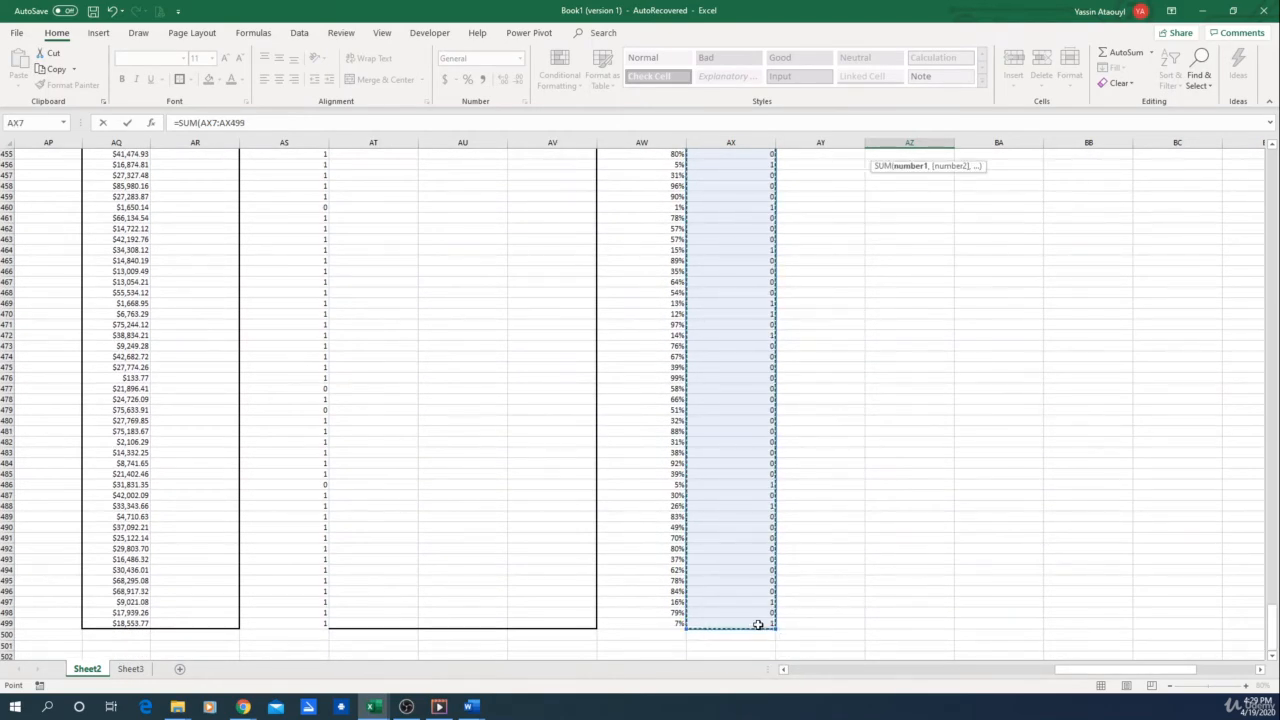
{"action": "key", "text": "Return"}
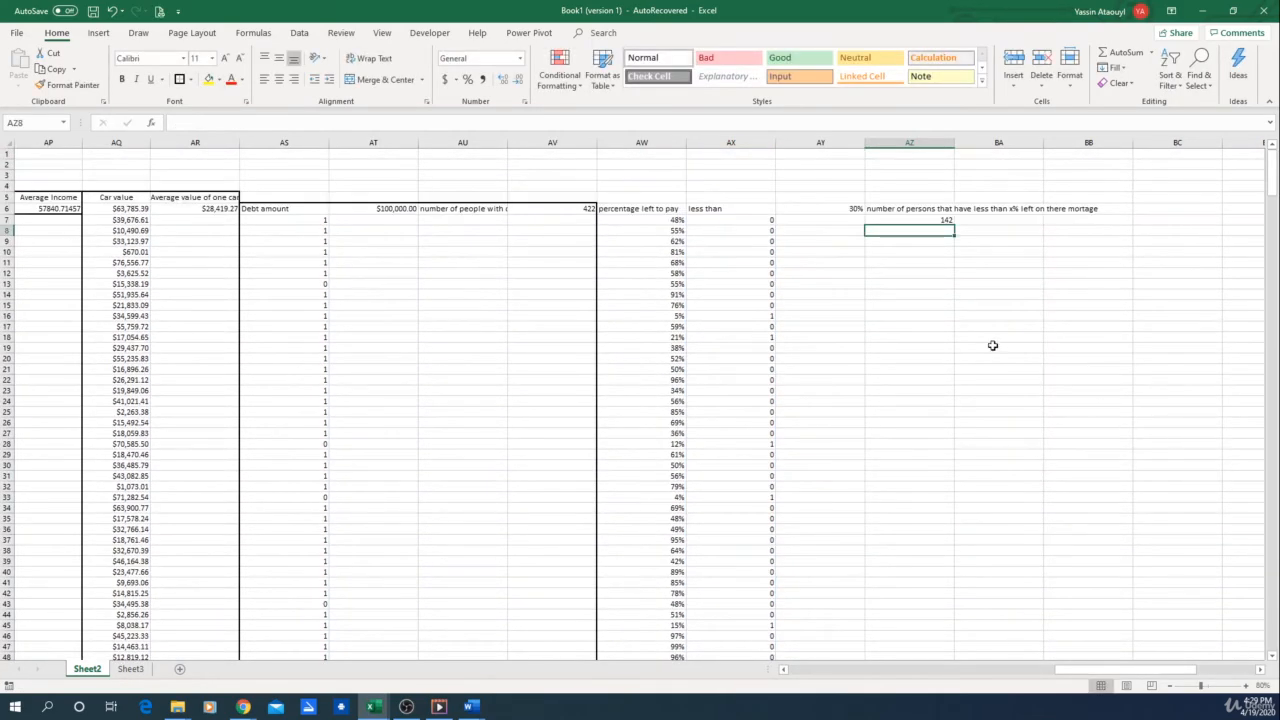
{"action": "left_click", "coordinate": [903, 218]}
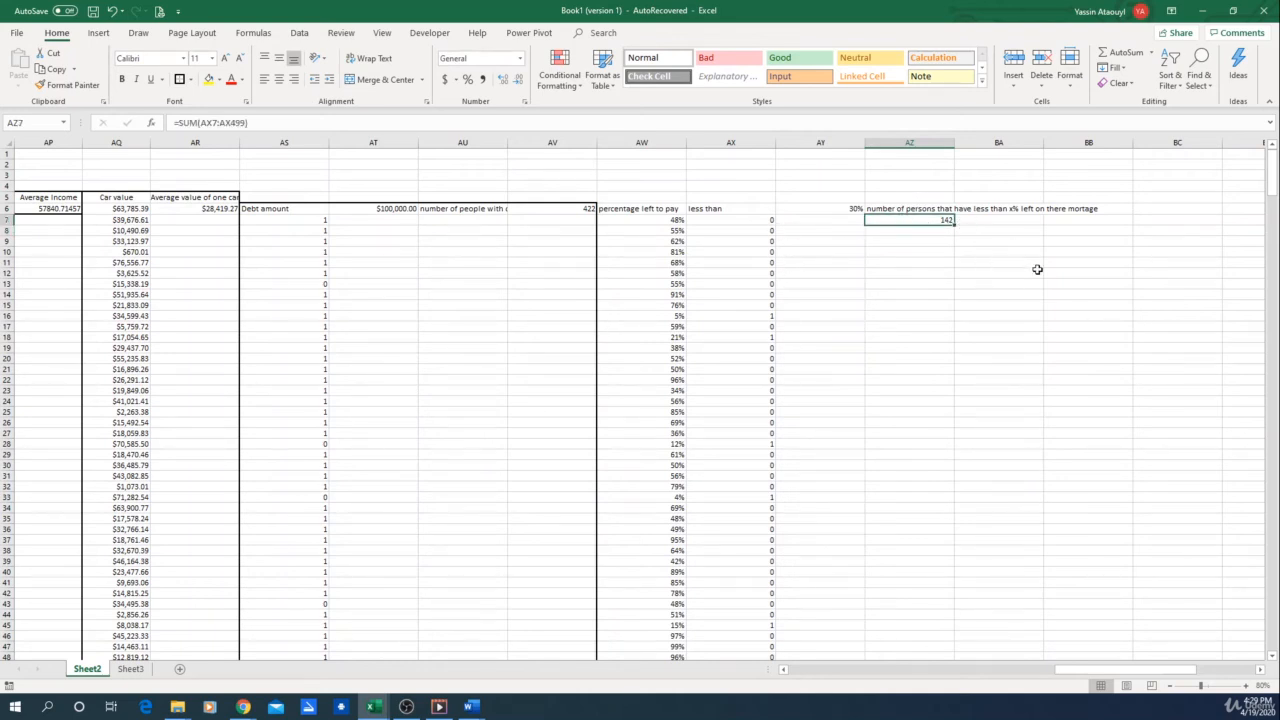
Set the mortgage threshold in AY6 to 50%
{"action": "left_click", "coordinate": [829, 209]}
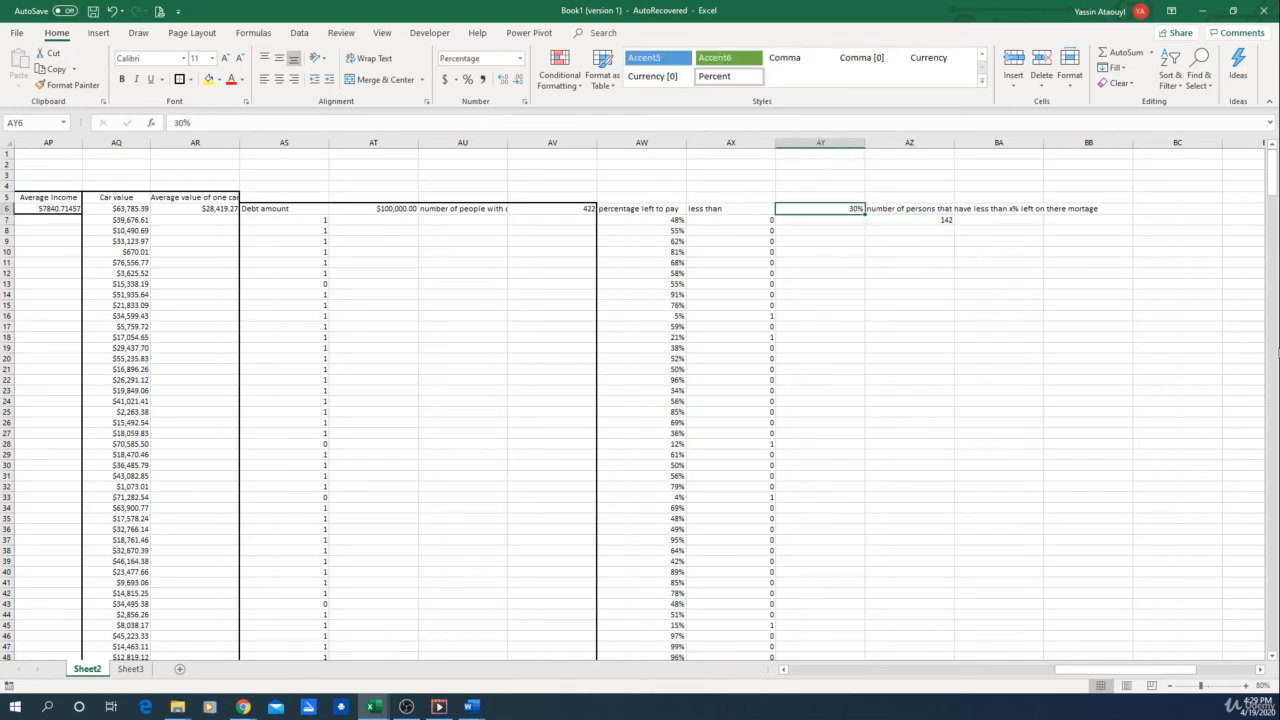
{"action": "type", "text": "50"}
{"action": "key", "text": "Return"}
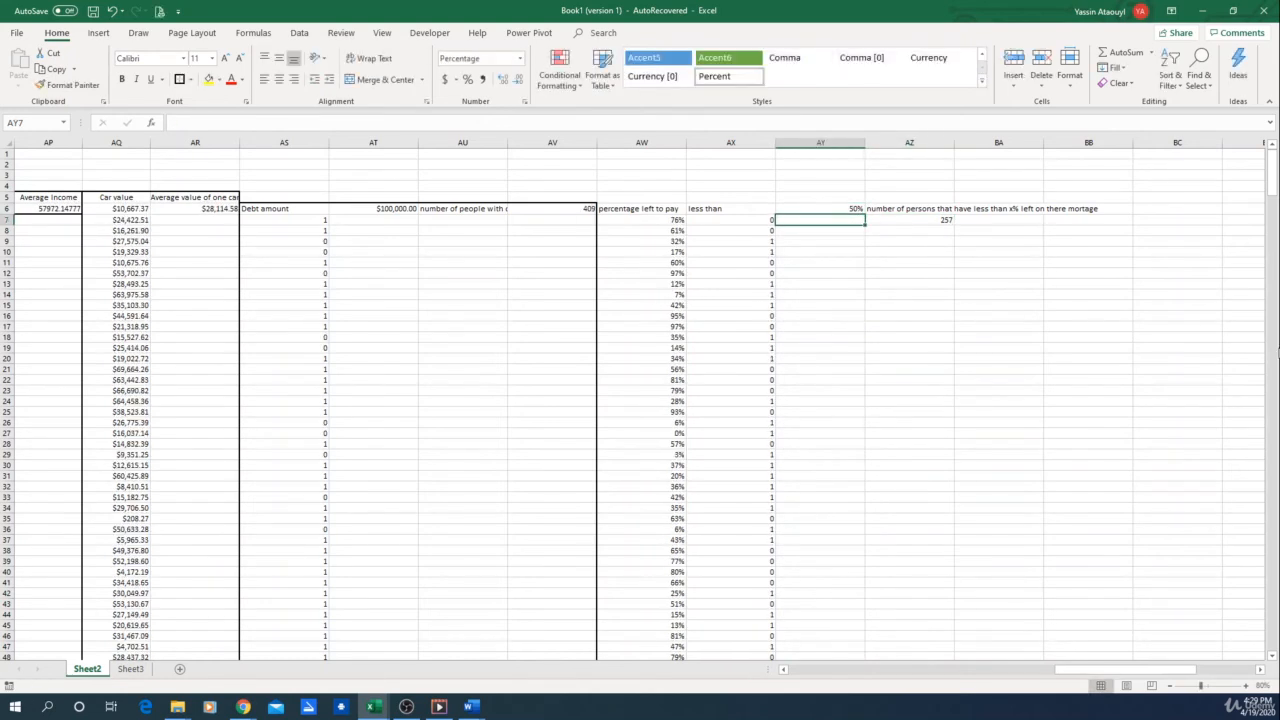
Set the mortgage threshold in AY6 to 1% and check the count in AZ7
{"action": "left_click", "coordinate": [850, 208]}
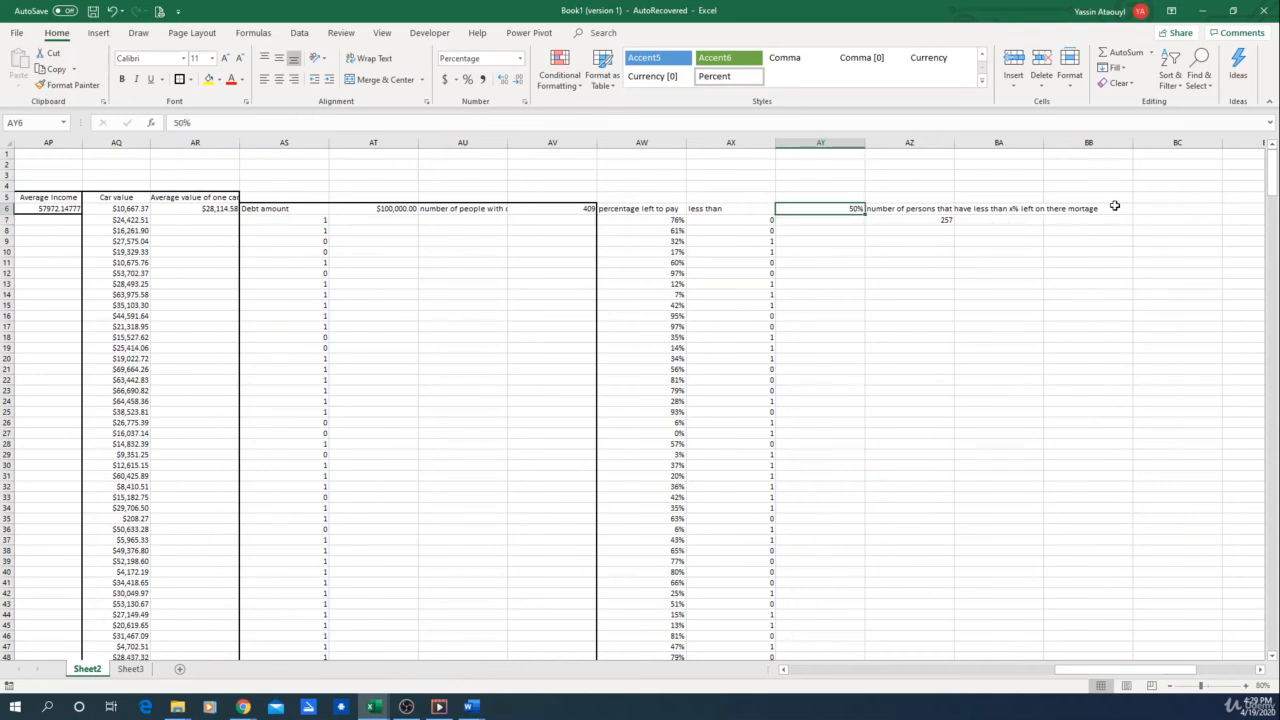
{"action": "type", "text": "1"}
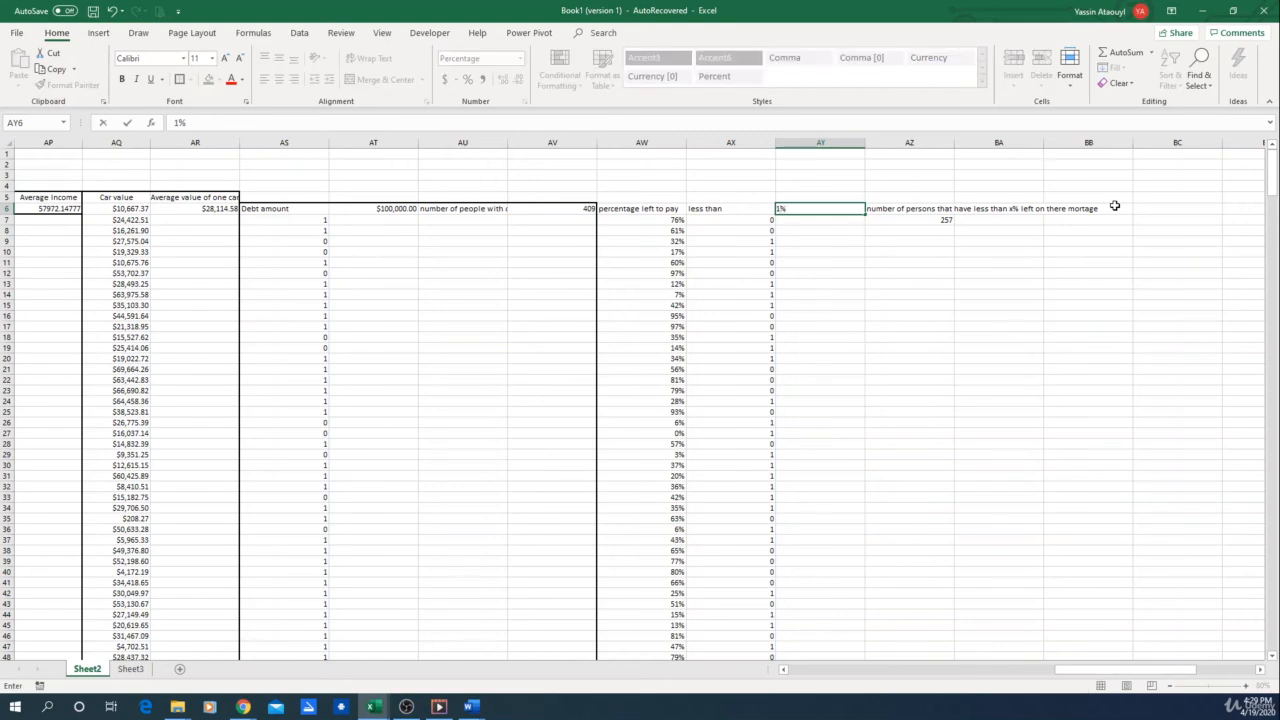
{"action": "key", "text": "Return"}
{"action": "left_click", "coordinate": [931, 222]}
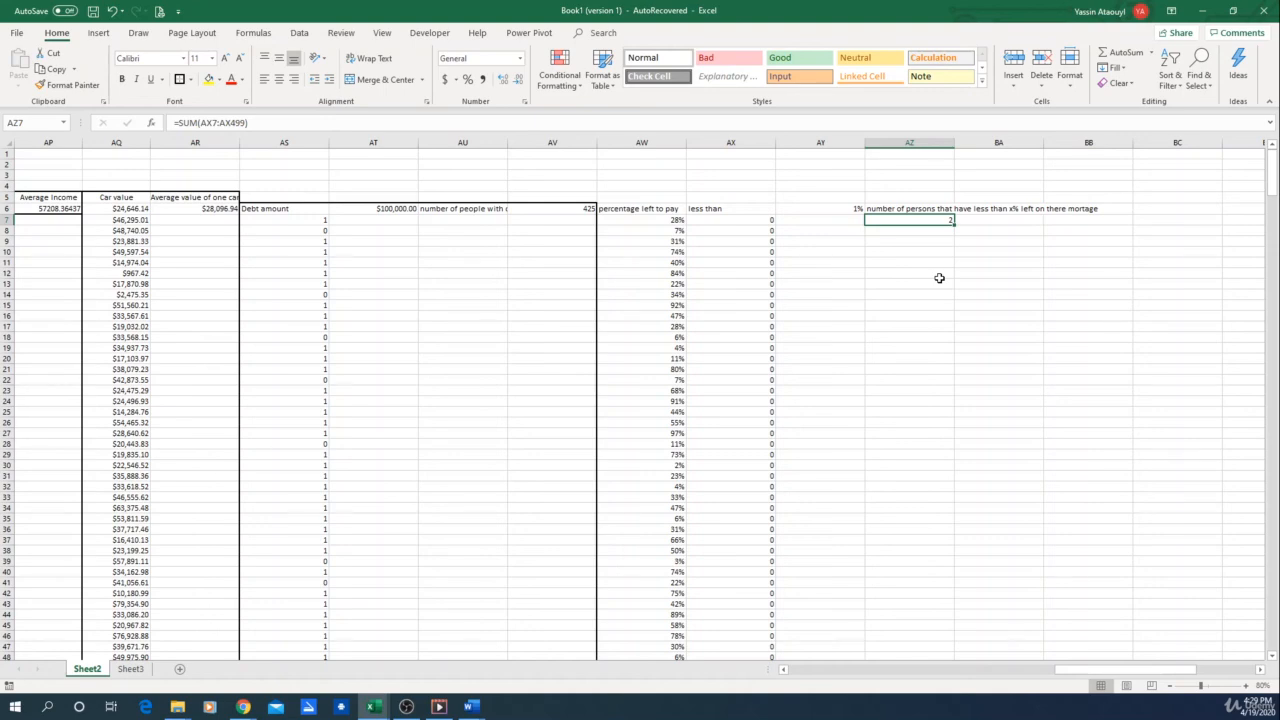
Examine the number of men and number of women totals in the Men vs women section, and return to the mortgage columns
{"action": "left_click_drag", "start_coordinate": [1076, 670], "coordinate": [953, 679]}
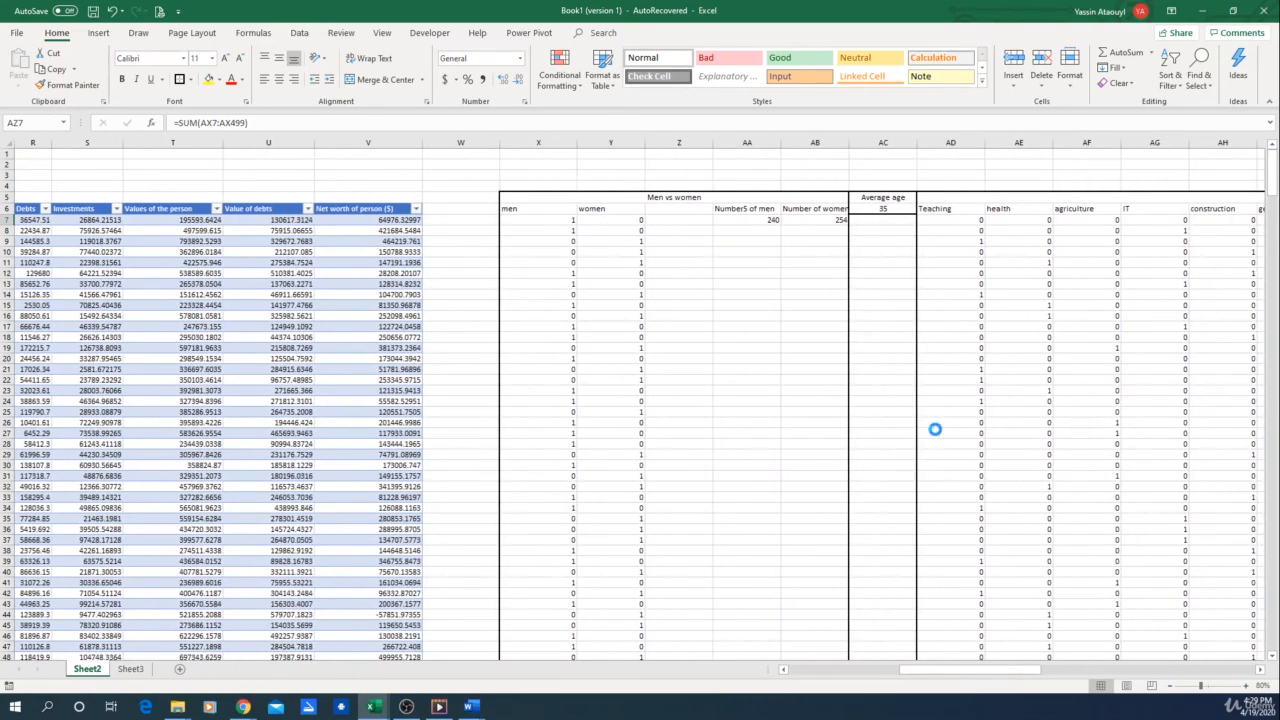
{"action": "scroll", "coordinate": [935, 430], "scroll_direction": "down", "scroll_amount": 2}
{"action": "scroll", "coordinate": [935, 451], "scroll_direction": "up", "scroll_amount": 2}
{"action": "scroll", "coordinate": [939, 483], "scroll_direction": "up", "scroll_amount": 2}
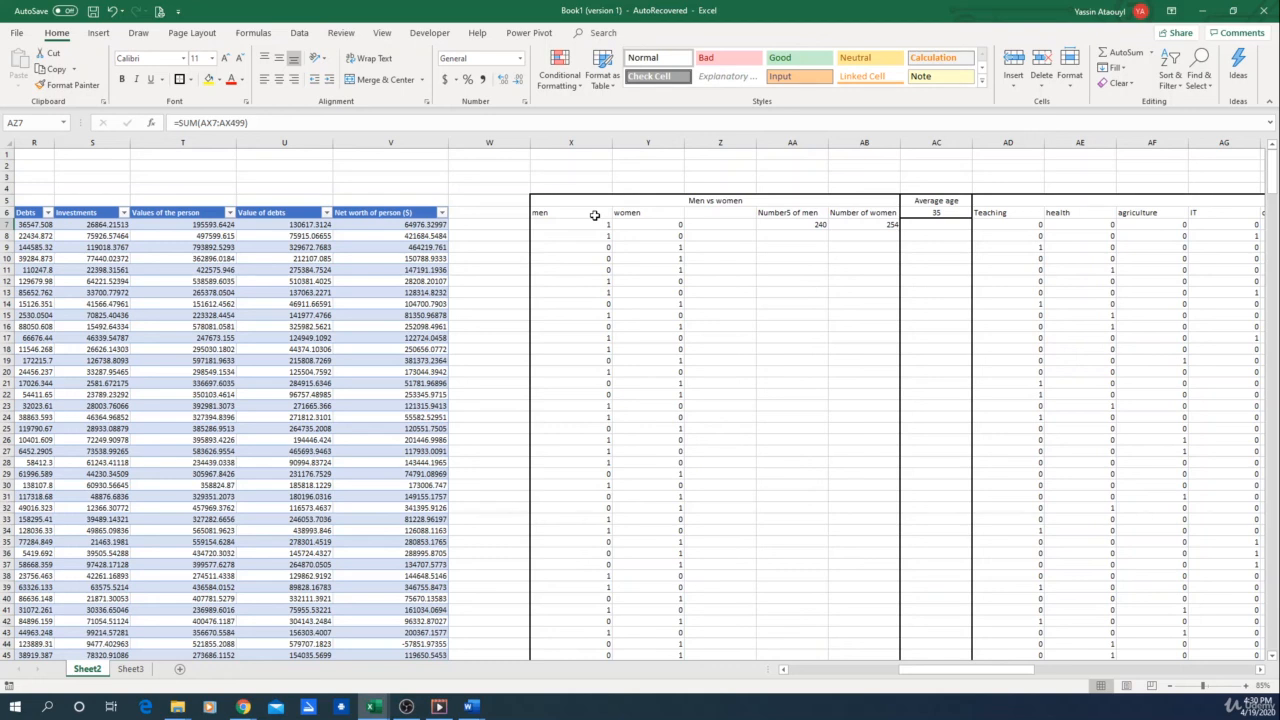
{"action": "left_click", "coordinate": [795, 228]}
{"action": "left_click", "coordinate": [860, 228]}
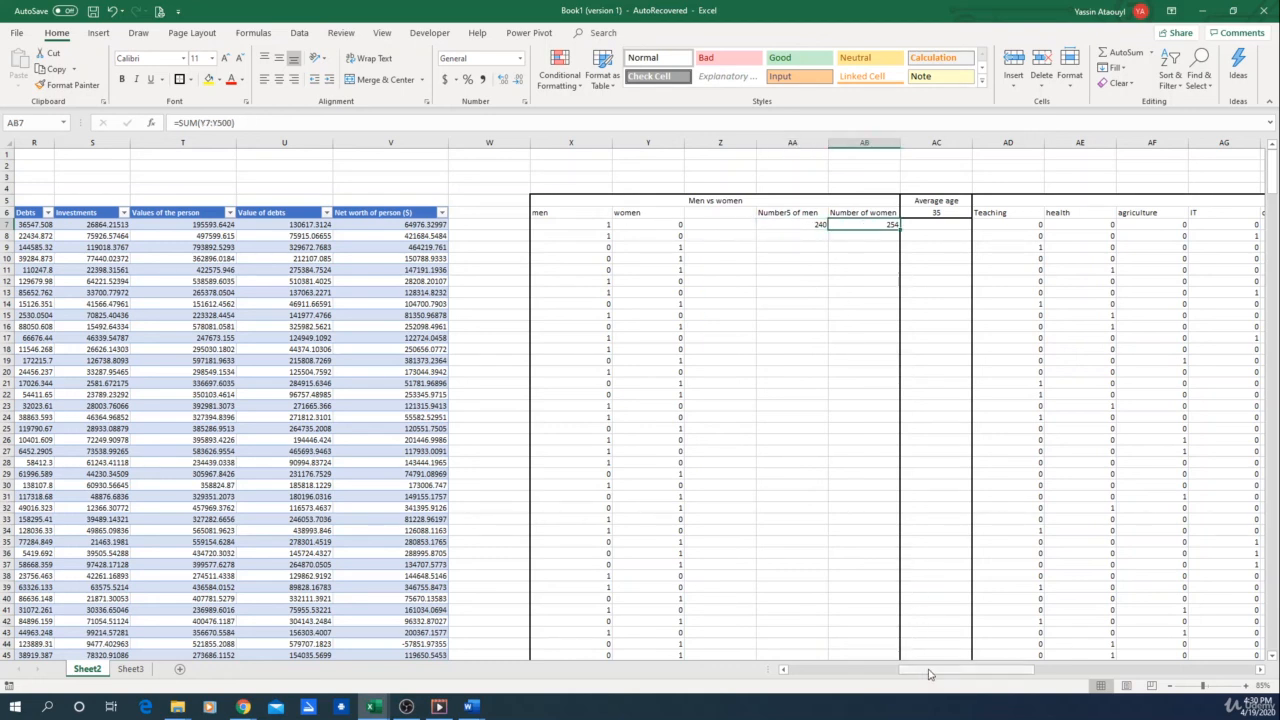
{"action": "left_click_drag", "start_coordinate": [930, 676], "coordinate": [1097, 676]}
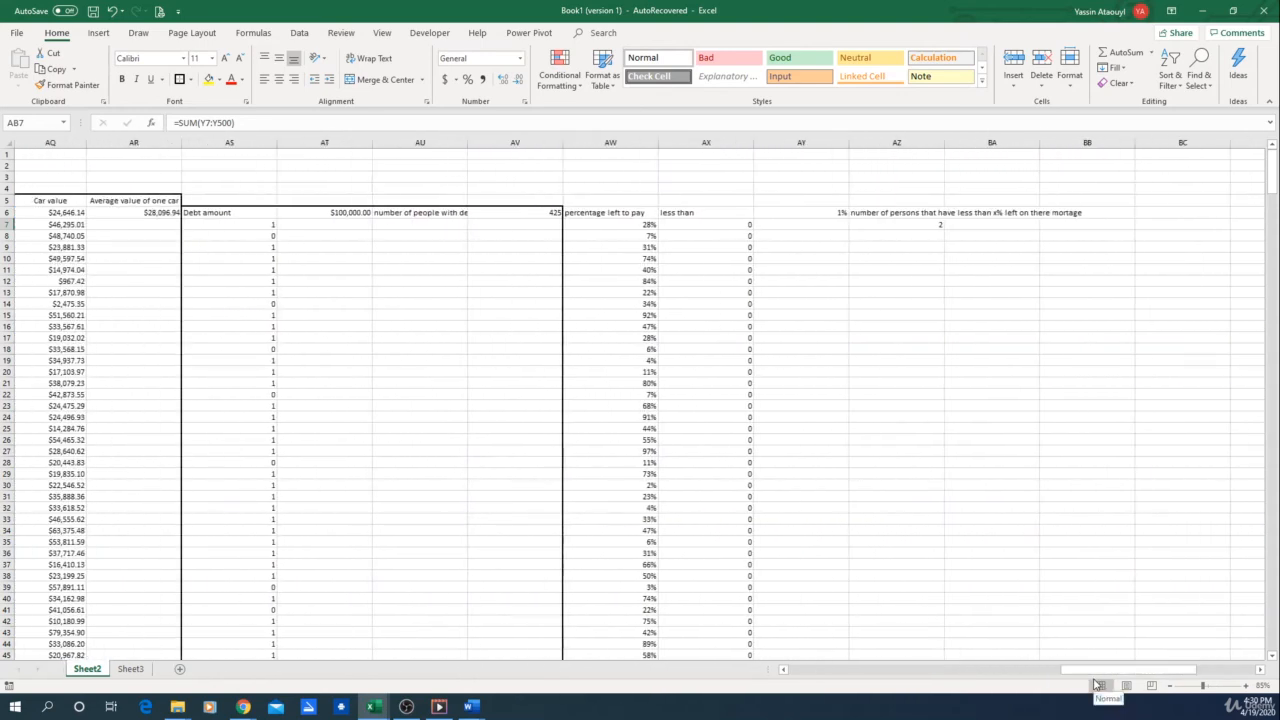